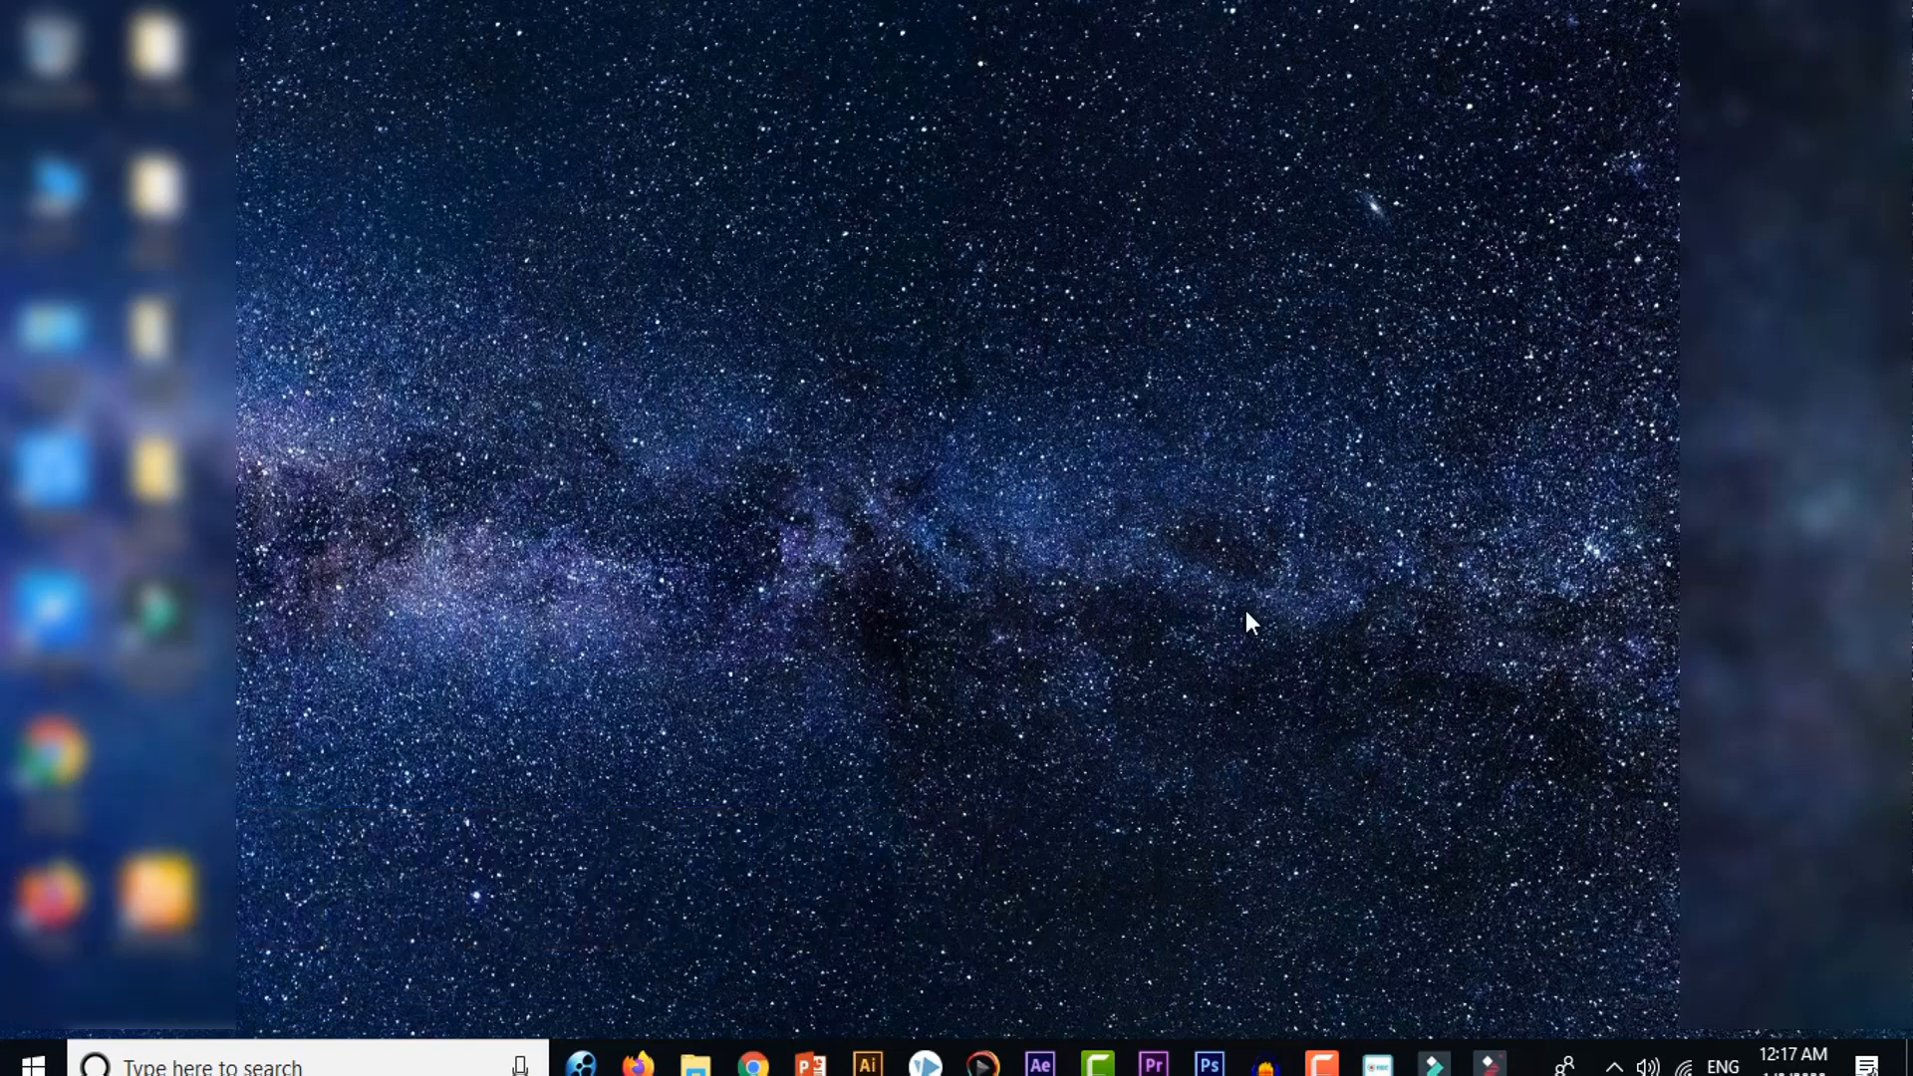
Step: Switch to Filmora9 and bring up the library of title presets
left_click(1435, 1065)
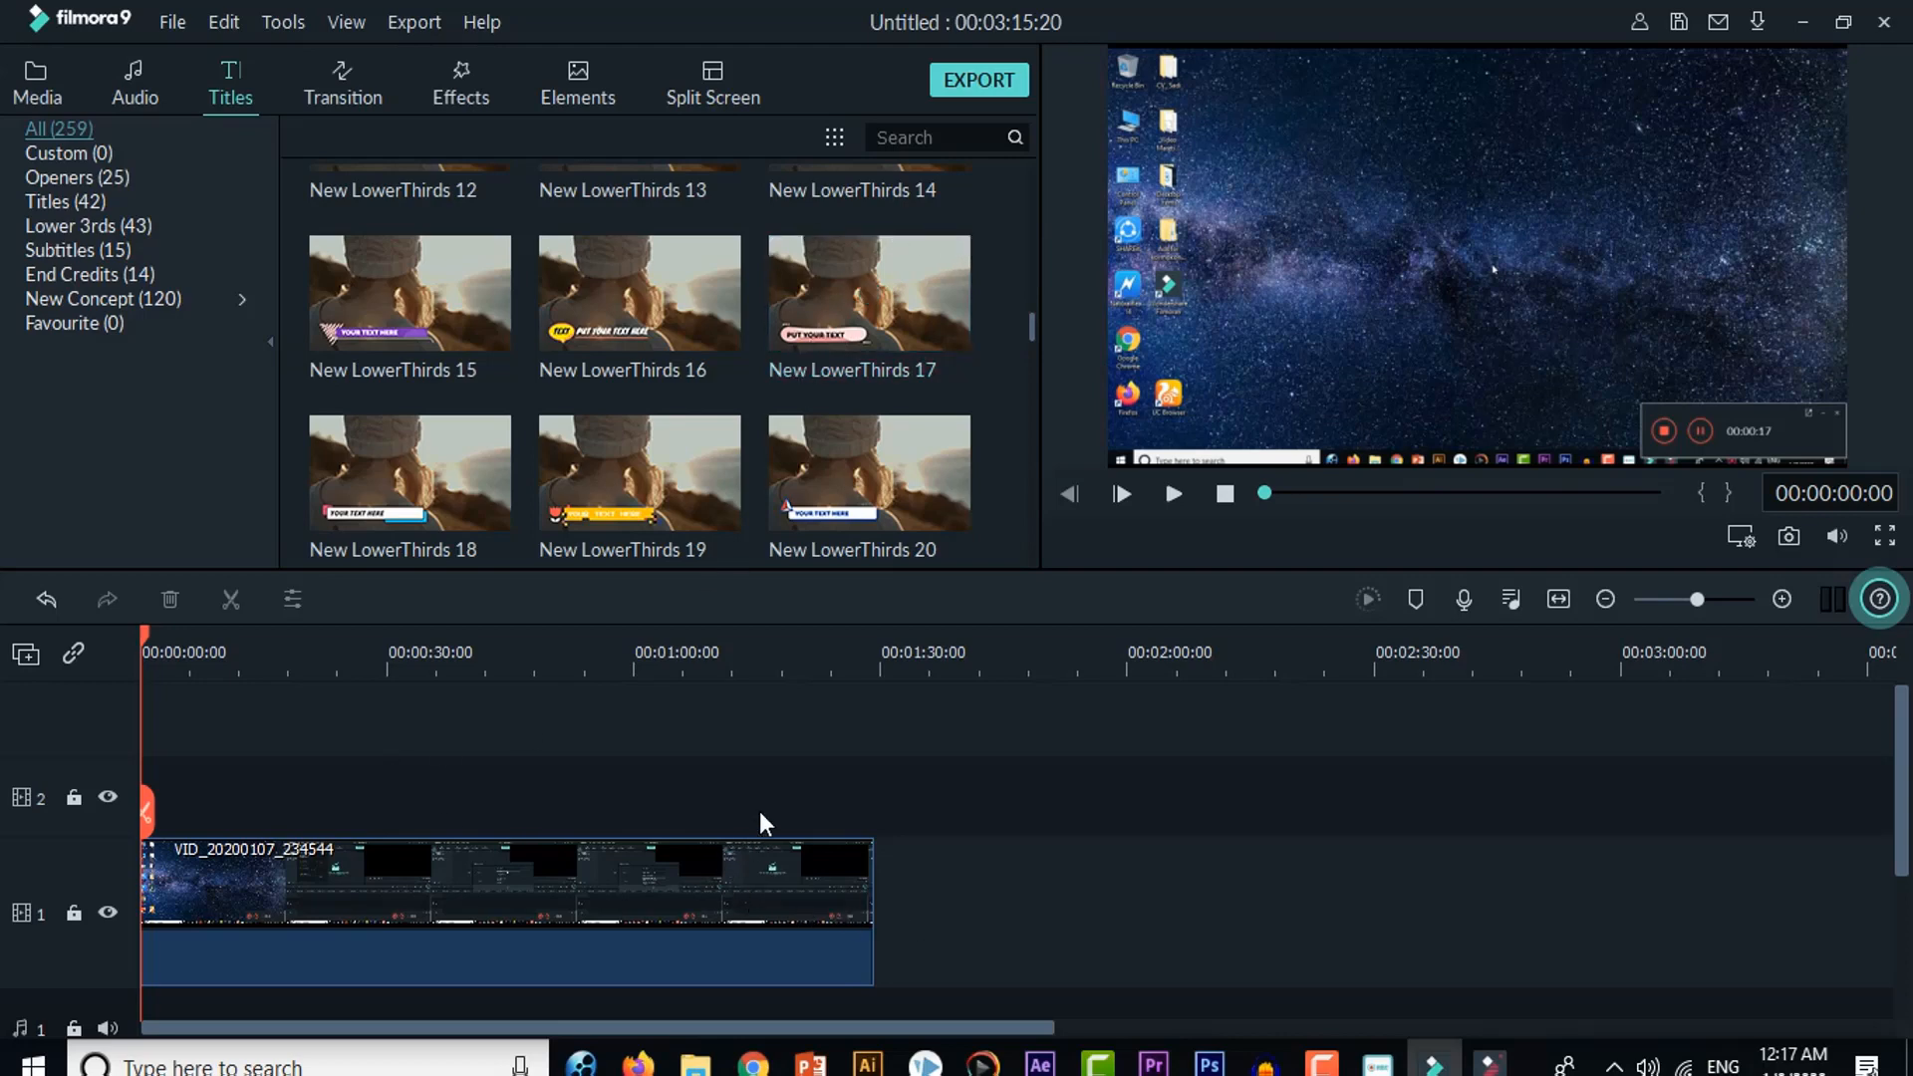
left_click(34, 76)
left_click(133, 82)
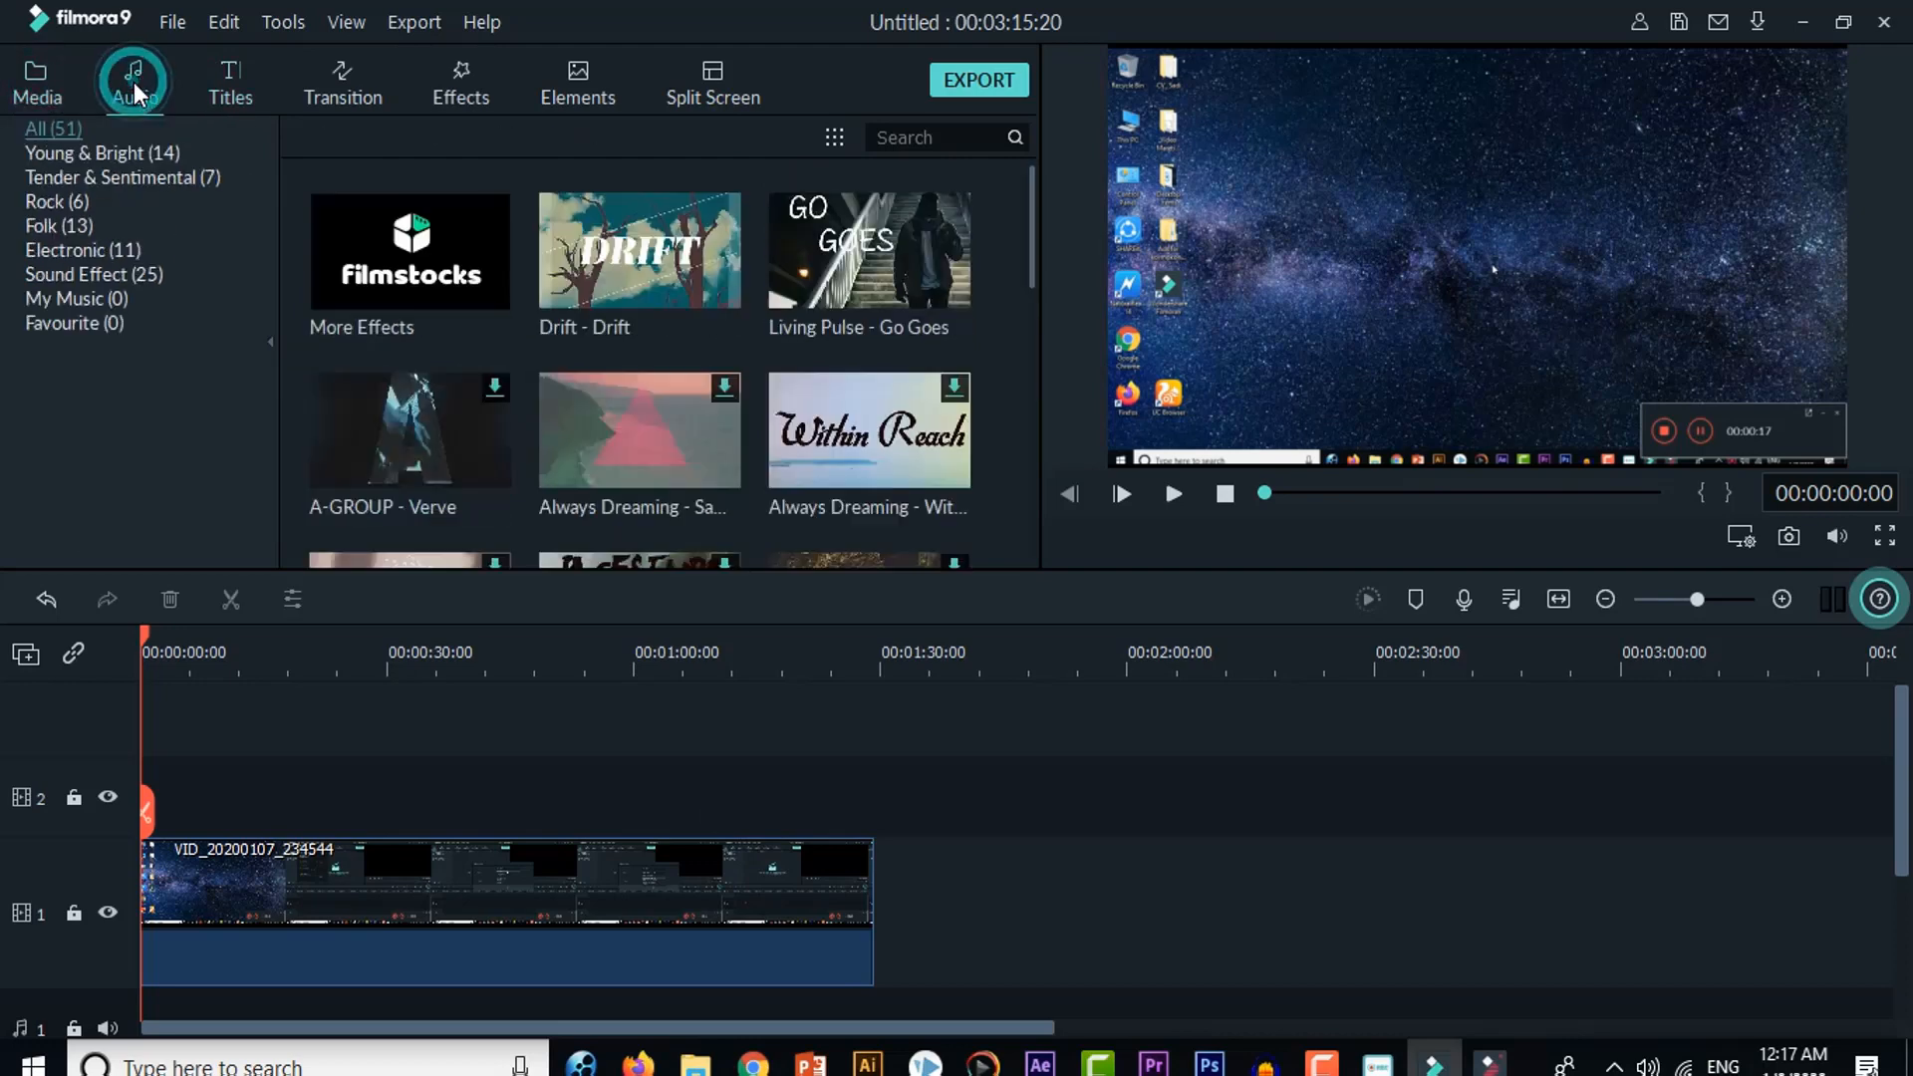
left_click(225, 78)
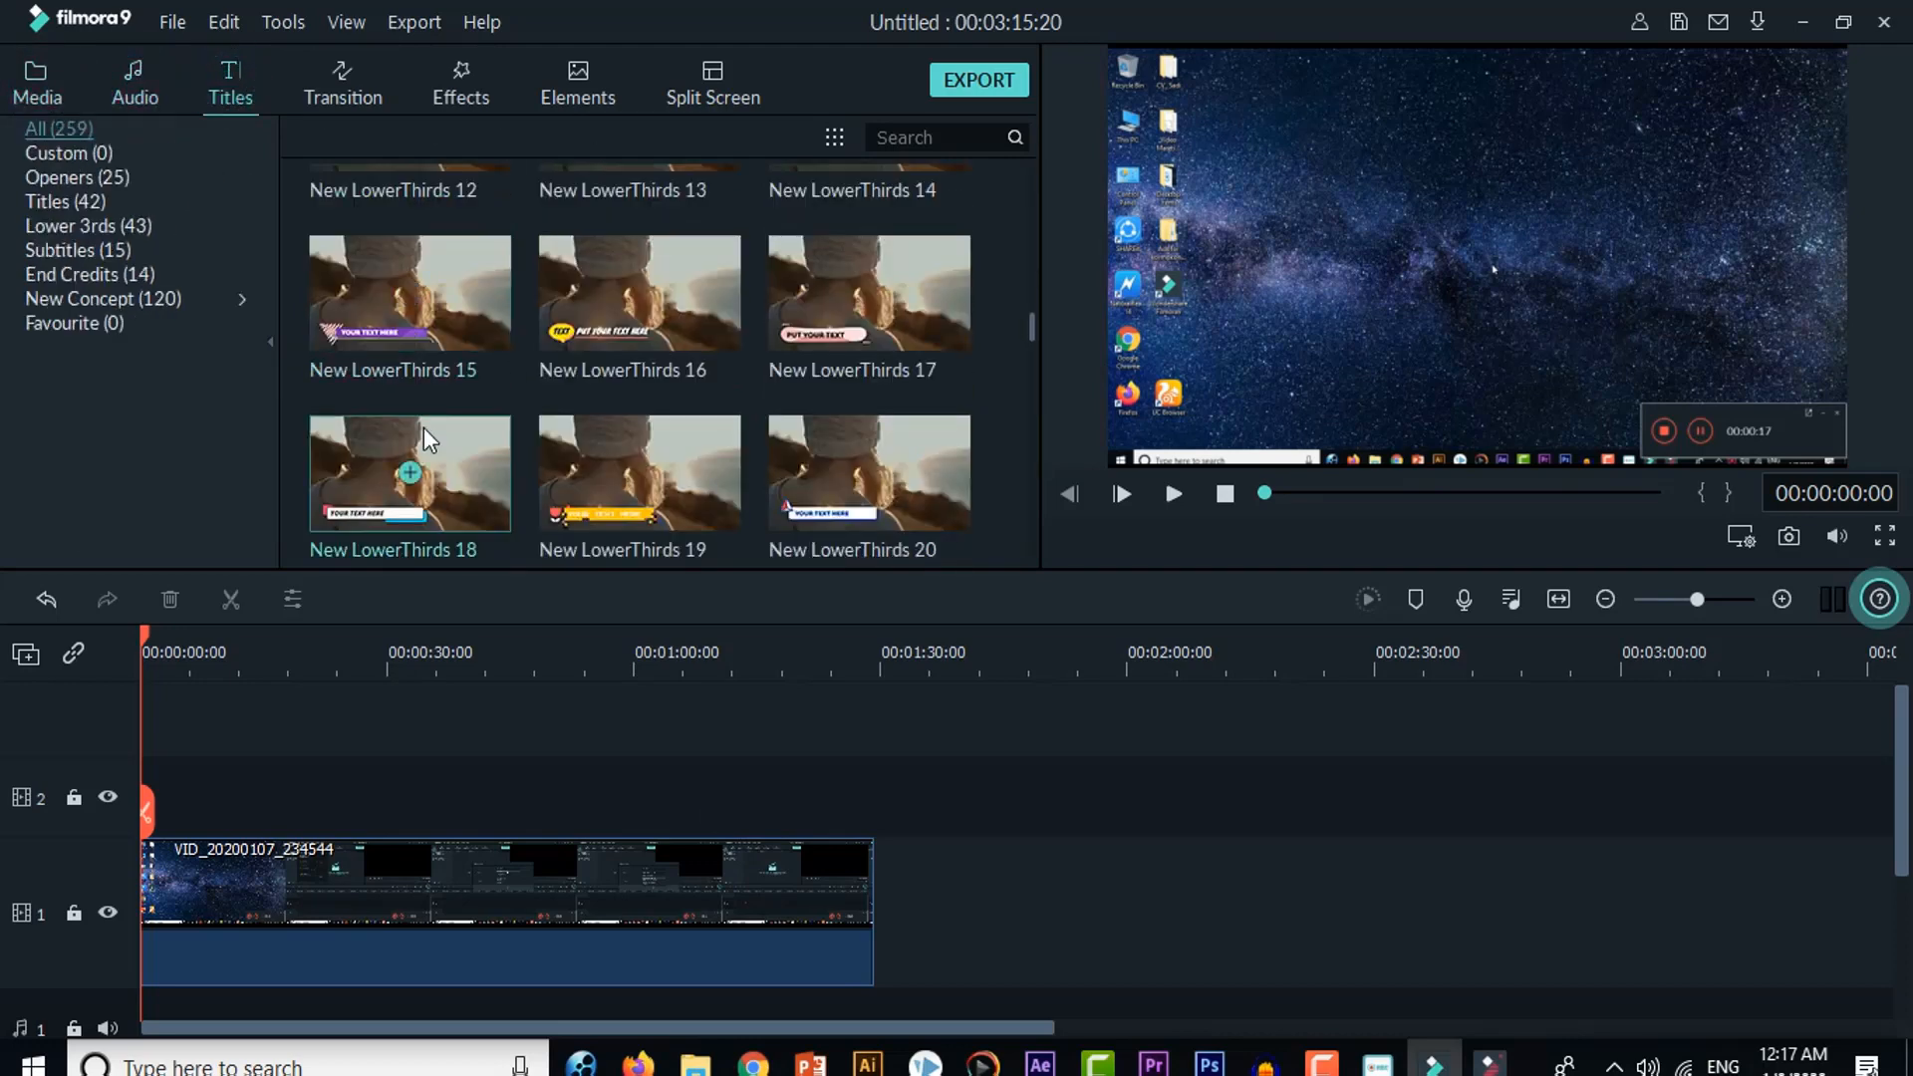
Step: Find the New LowerThirds 15 title preset and add it on track 2 at the start of the timeline
scroll(423, 428, "down", 10)
scroll(576, 454, "down", 10)
scroll(578, 458, "up", 14)
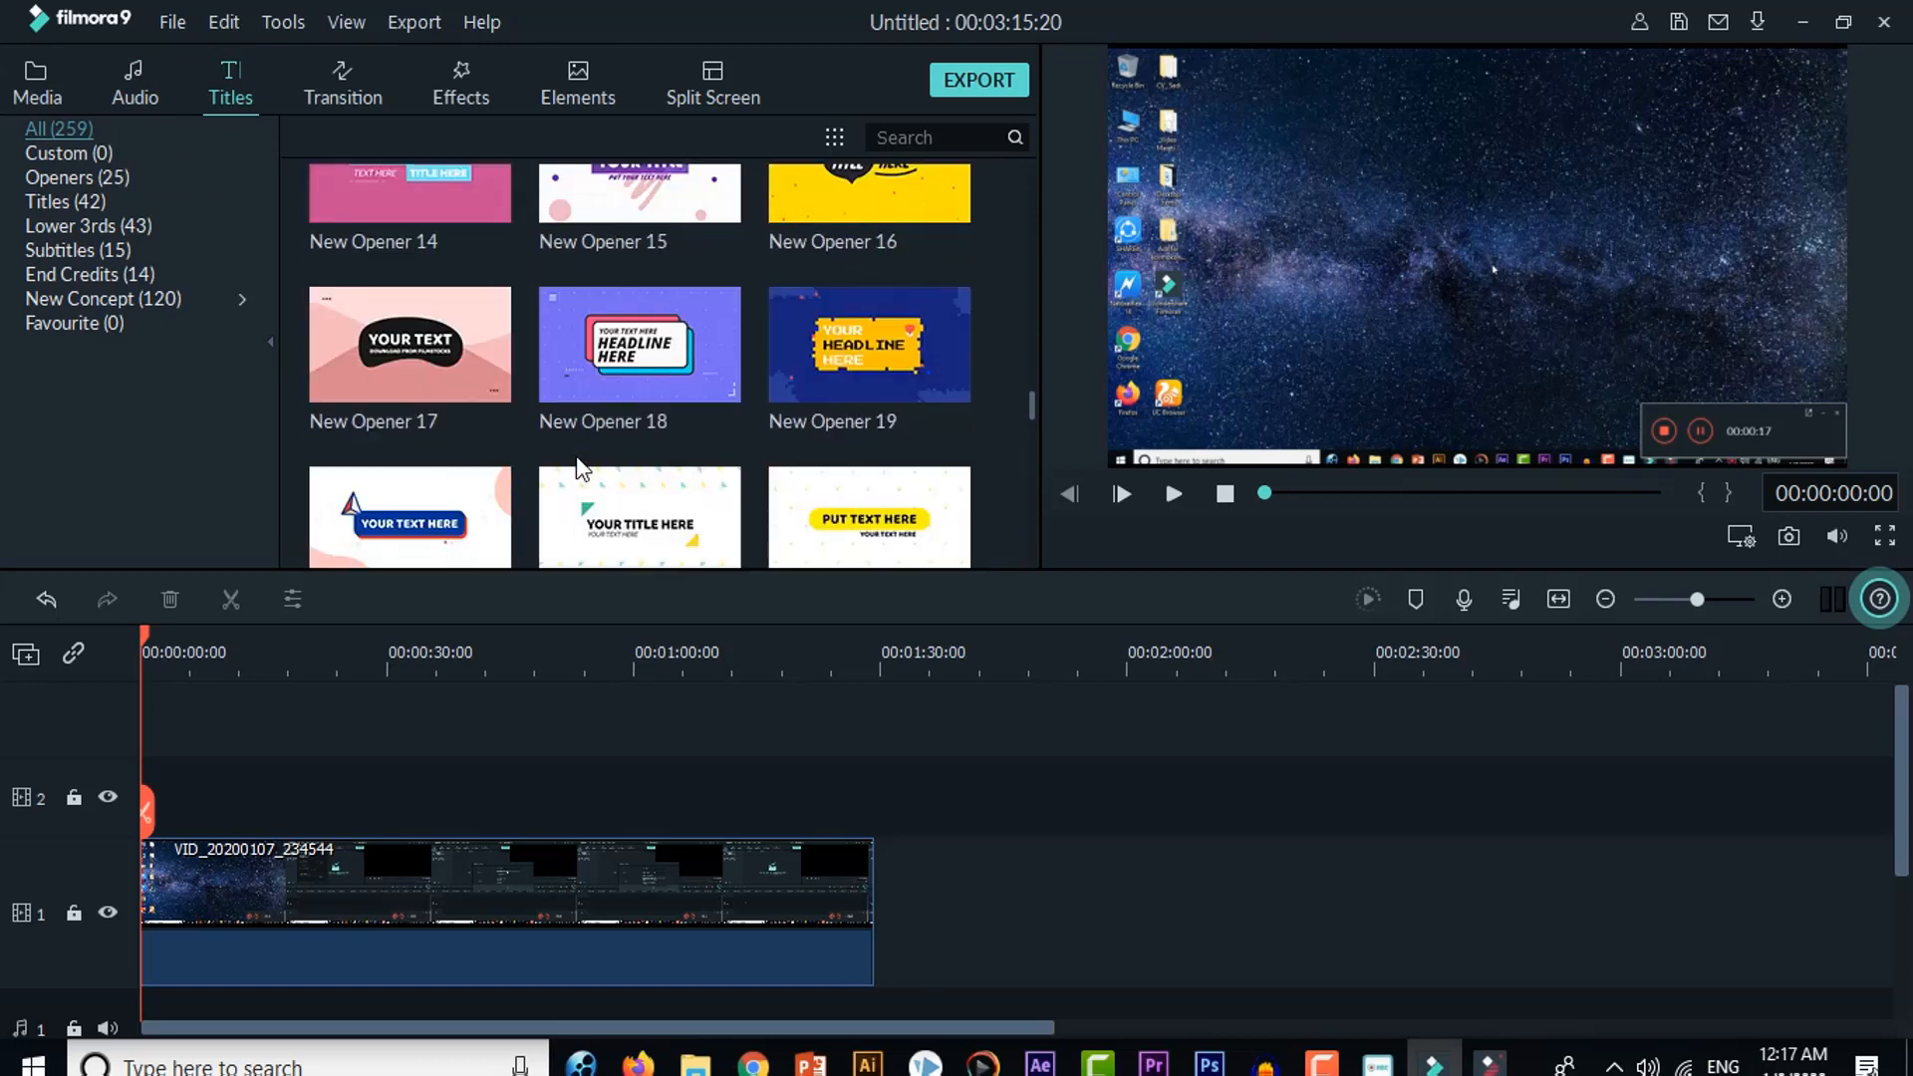
scroll(580, 463, "up", 15)
scroll(577, 459, "down", 10)
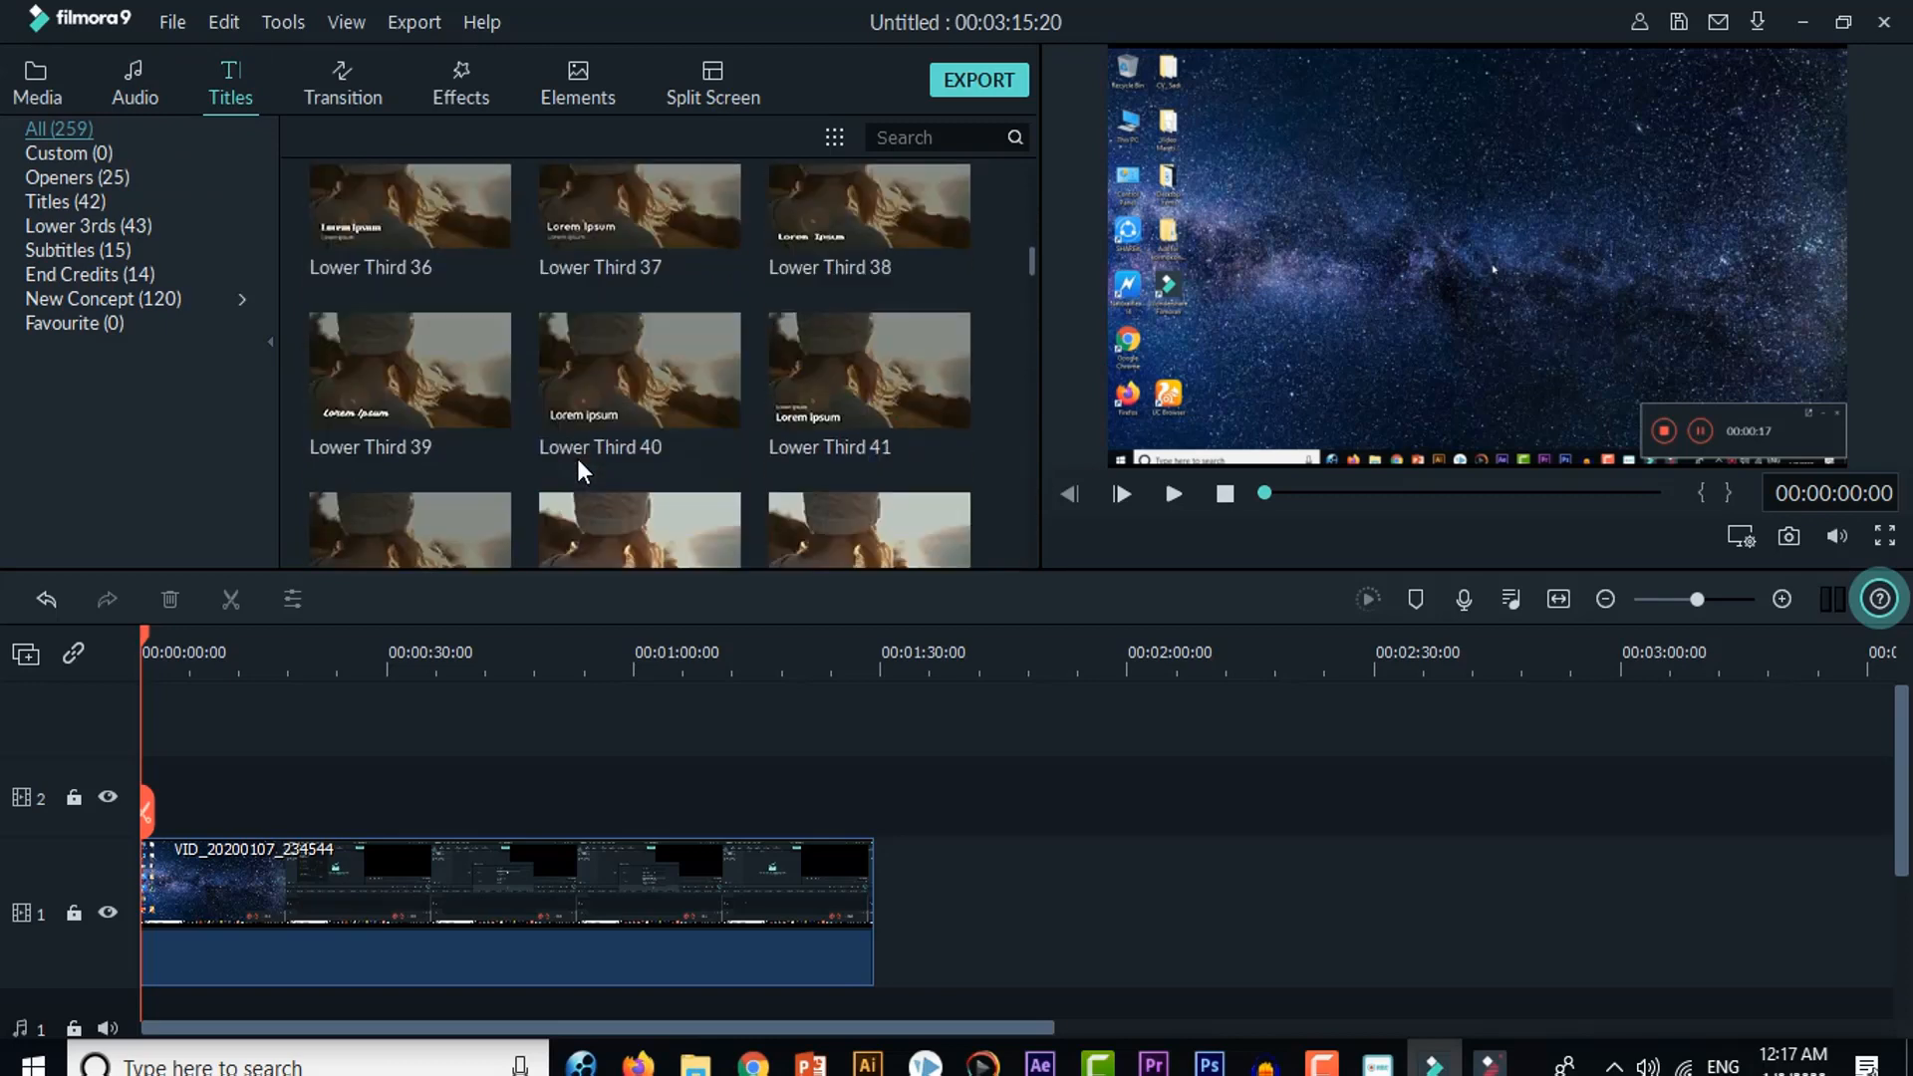
scroll(399, 429, "up", 5)
scroll(414, 435, "down", 8)
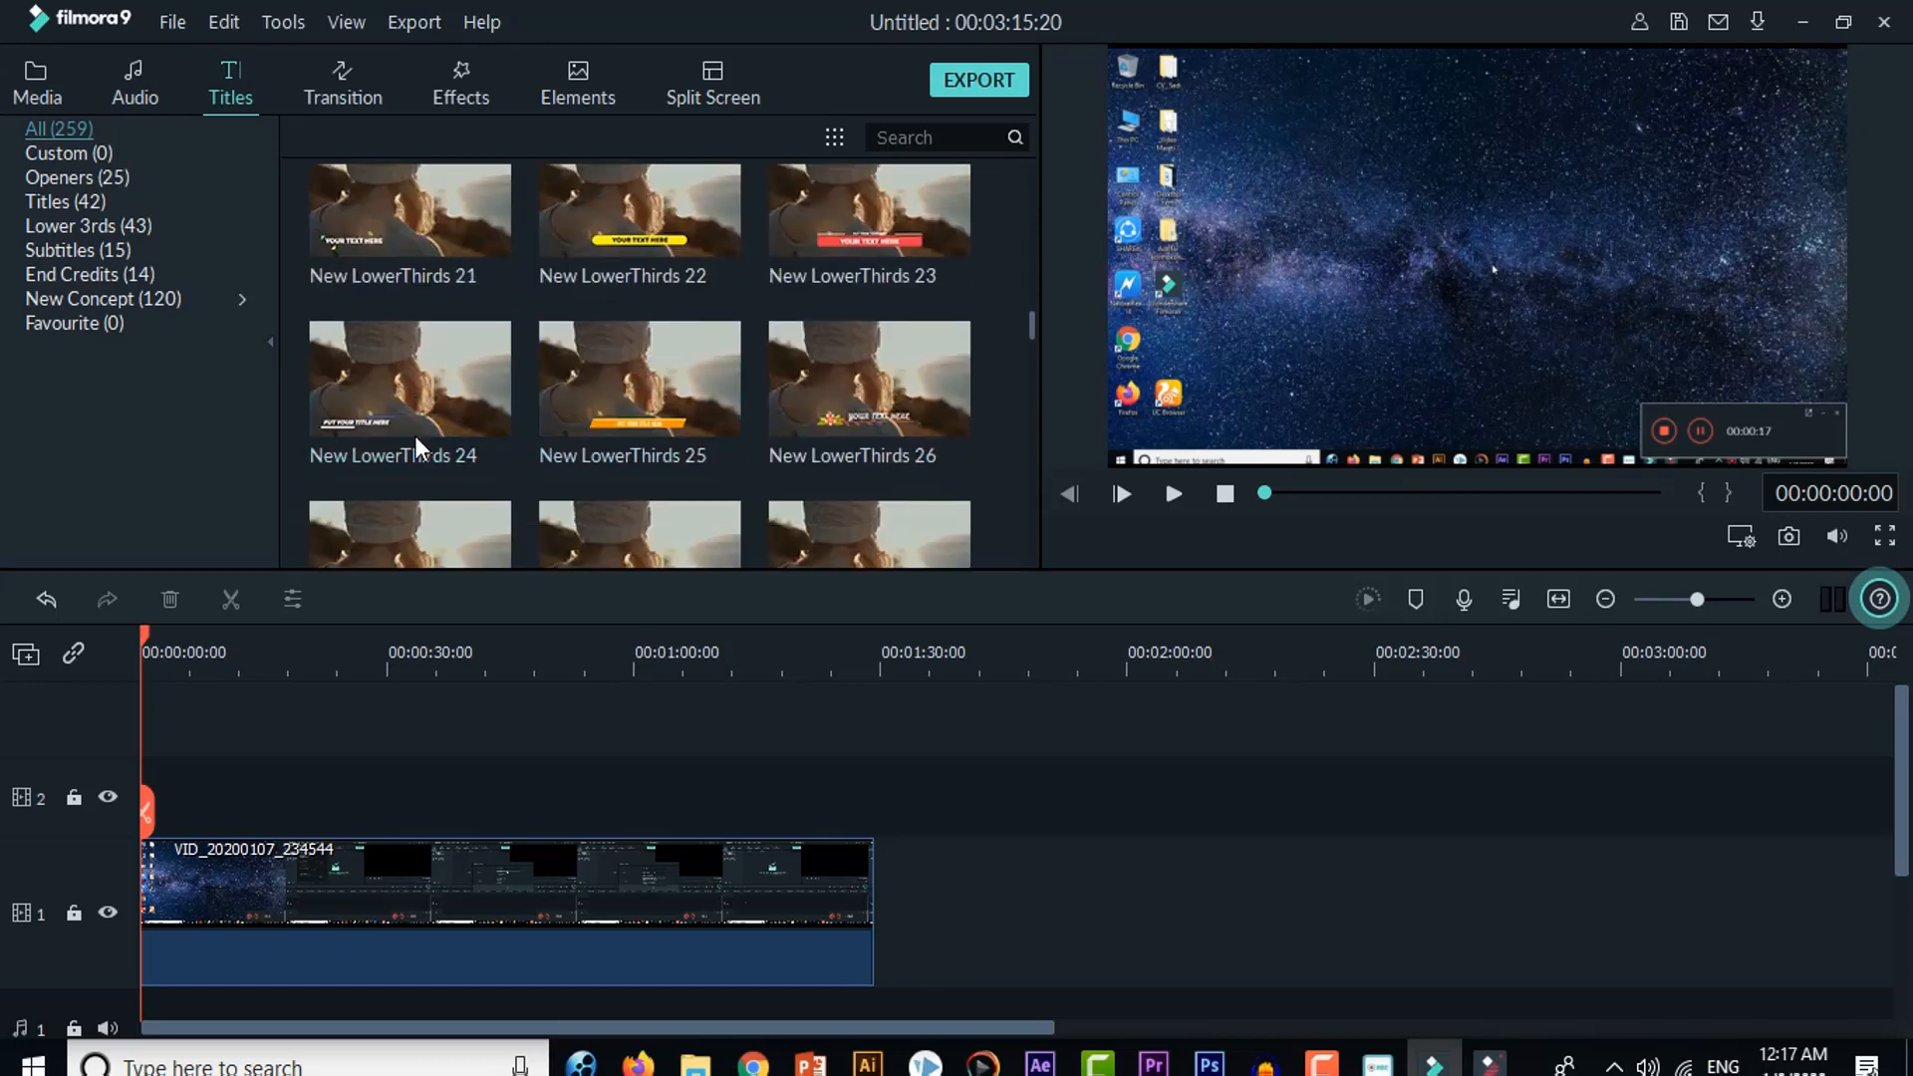
scroll(418, 399, "up", 8)
scroll(458, 405, "down", 5)
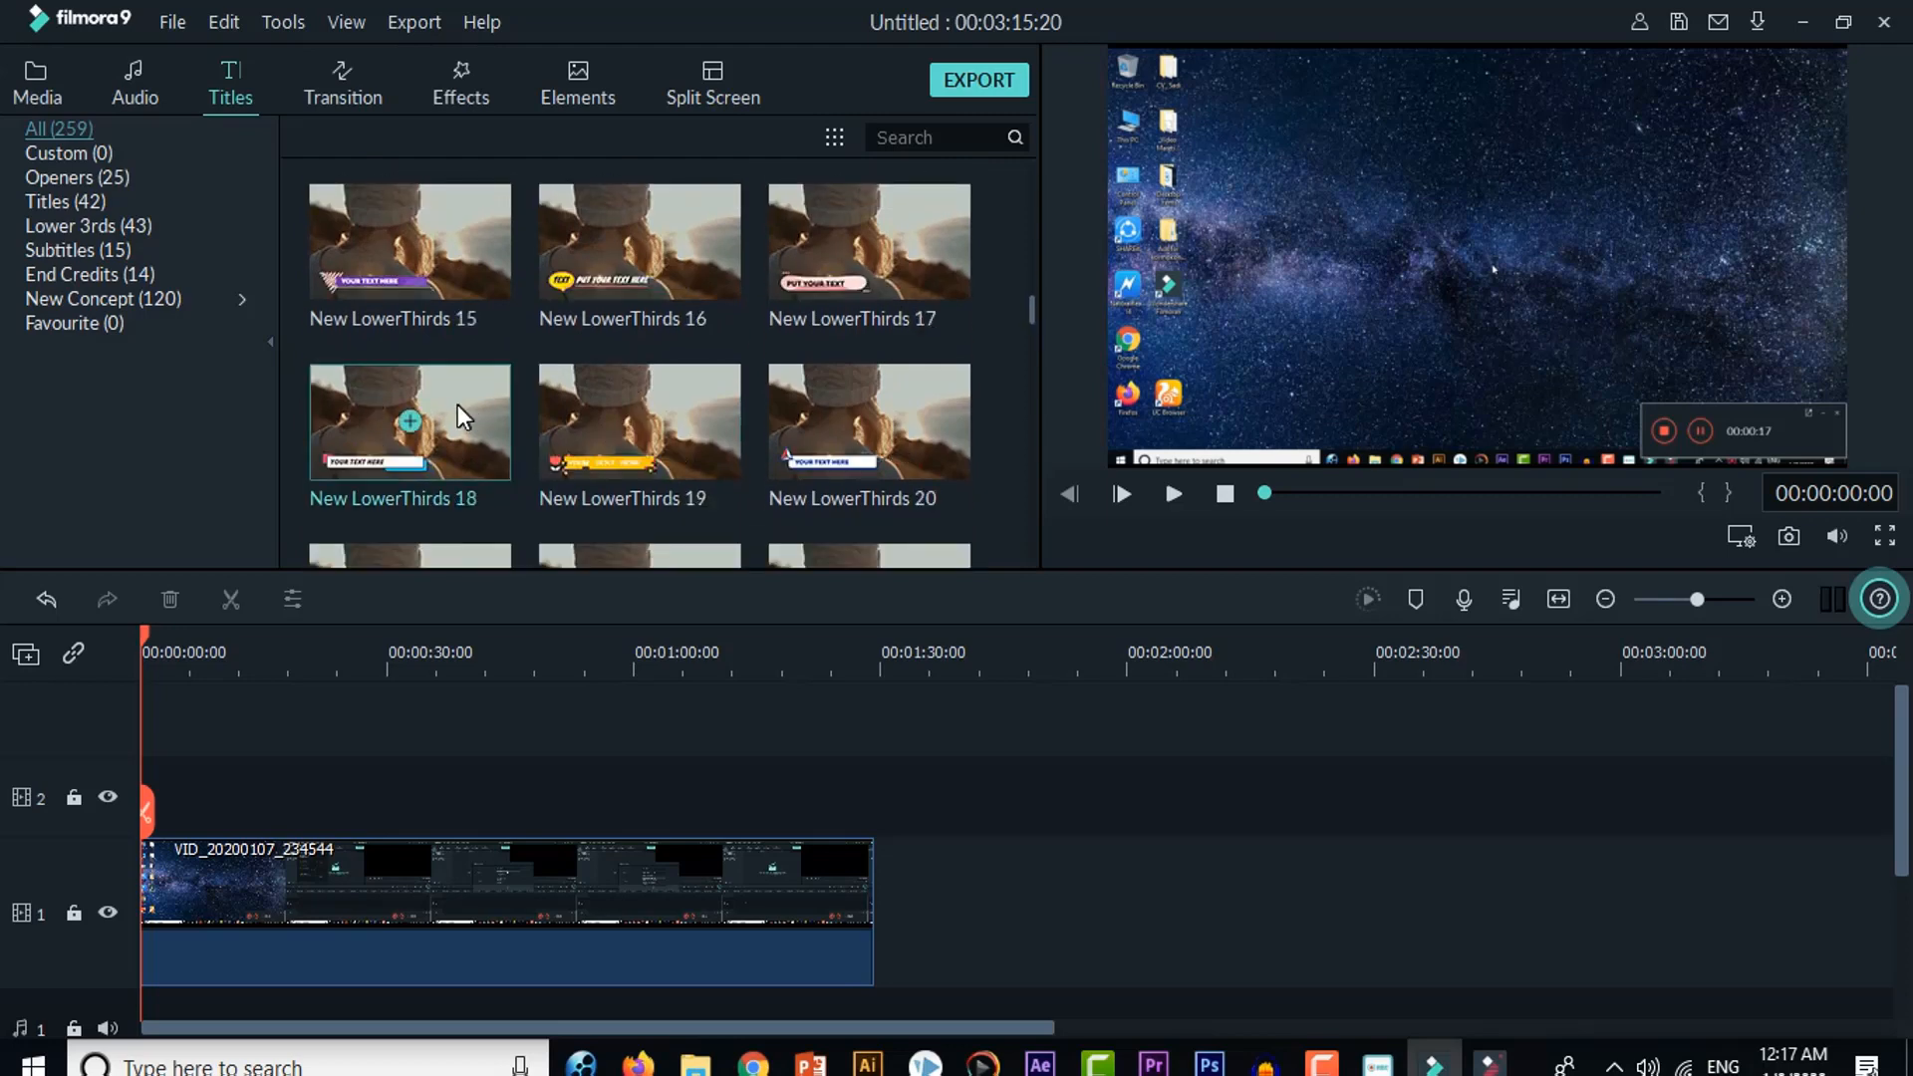
left_click(410, 242)
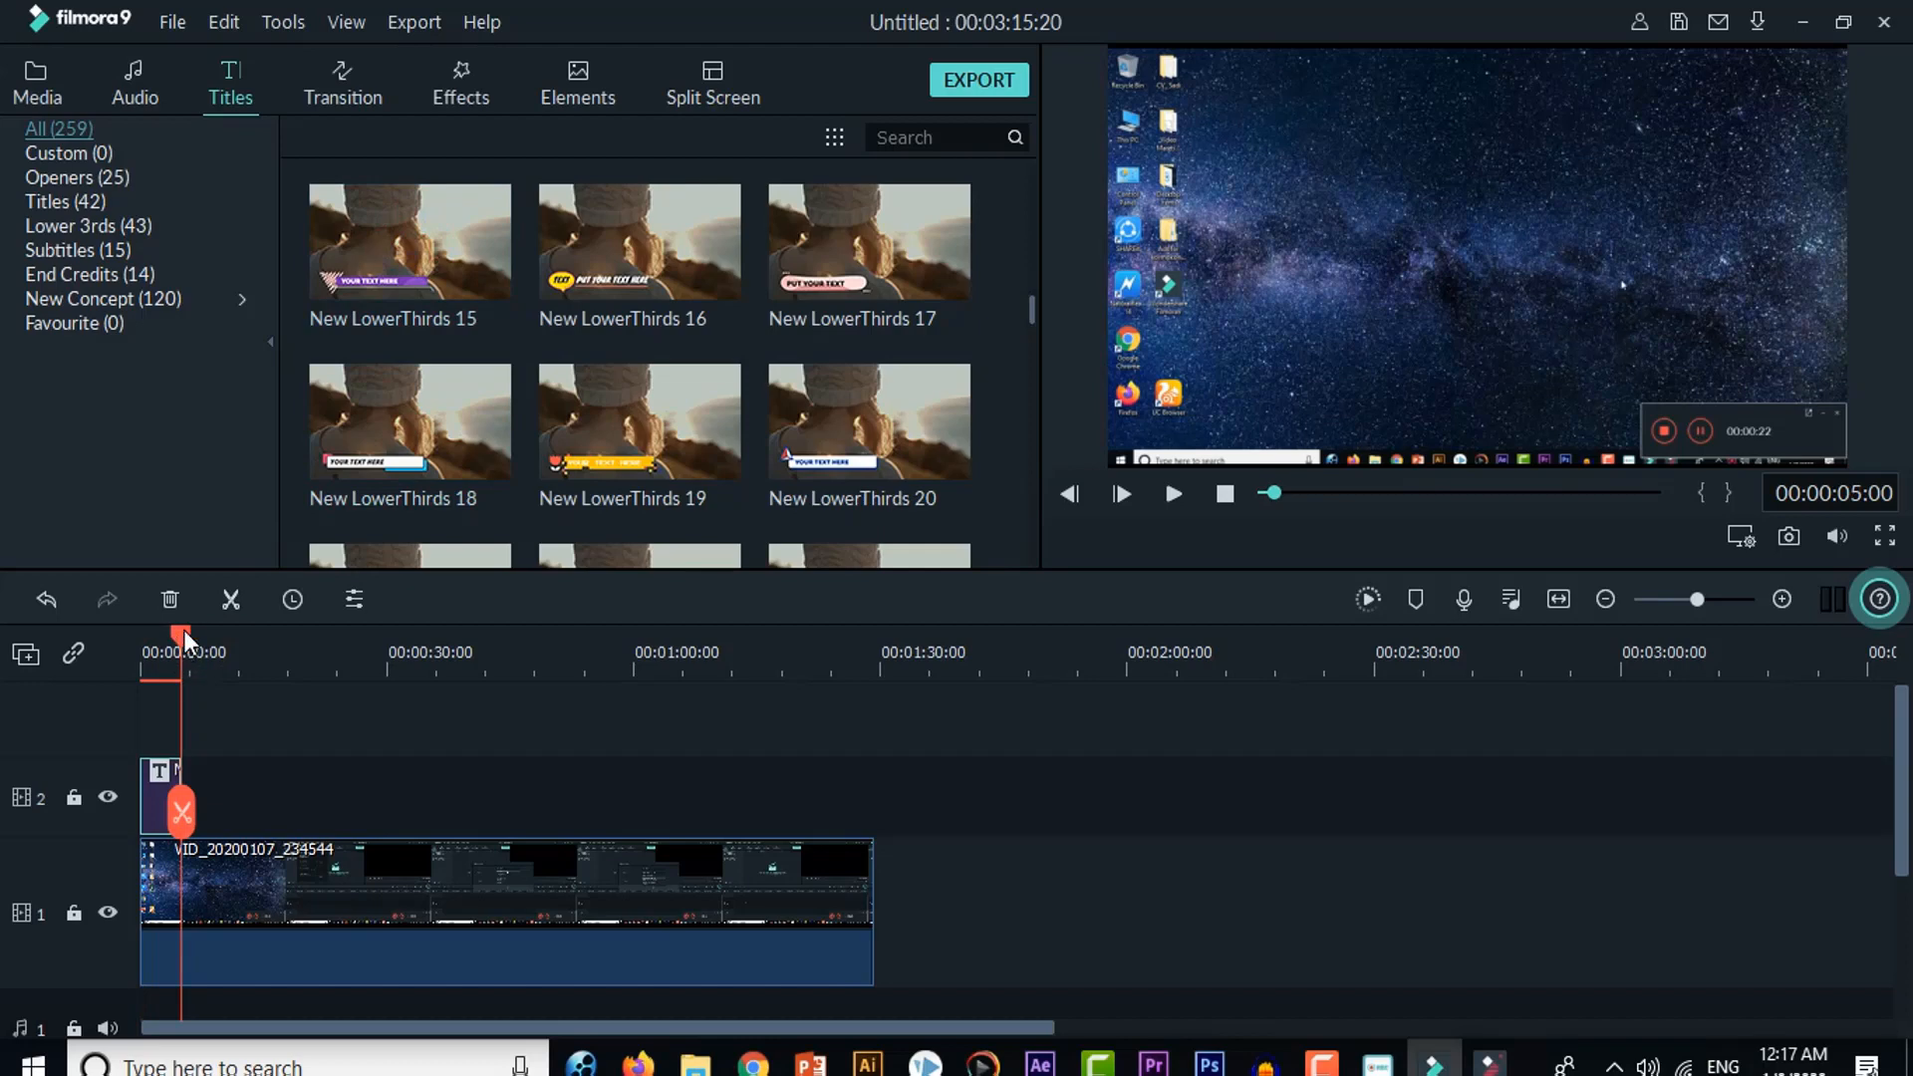
Step: Replace the lower third's placeholder text with "How To Set Up Project Setting in Filmora 9"
mouse_move(183, 630)
left_mouse_down()
mouse_move(139, 649)
mouse_move(175, 660)
left_mouse_up()
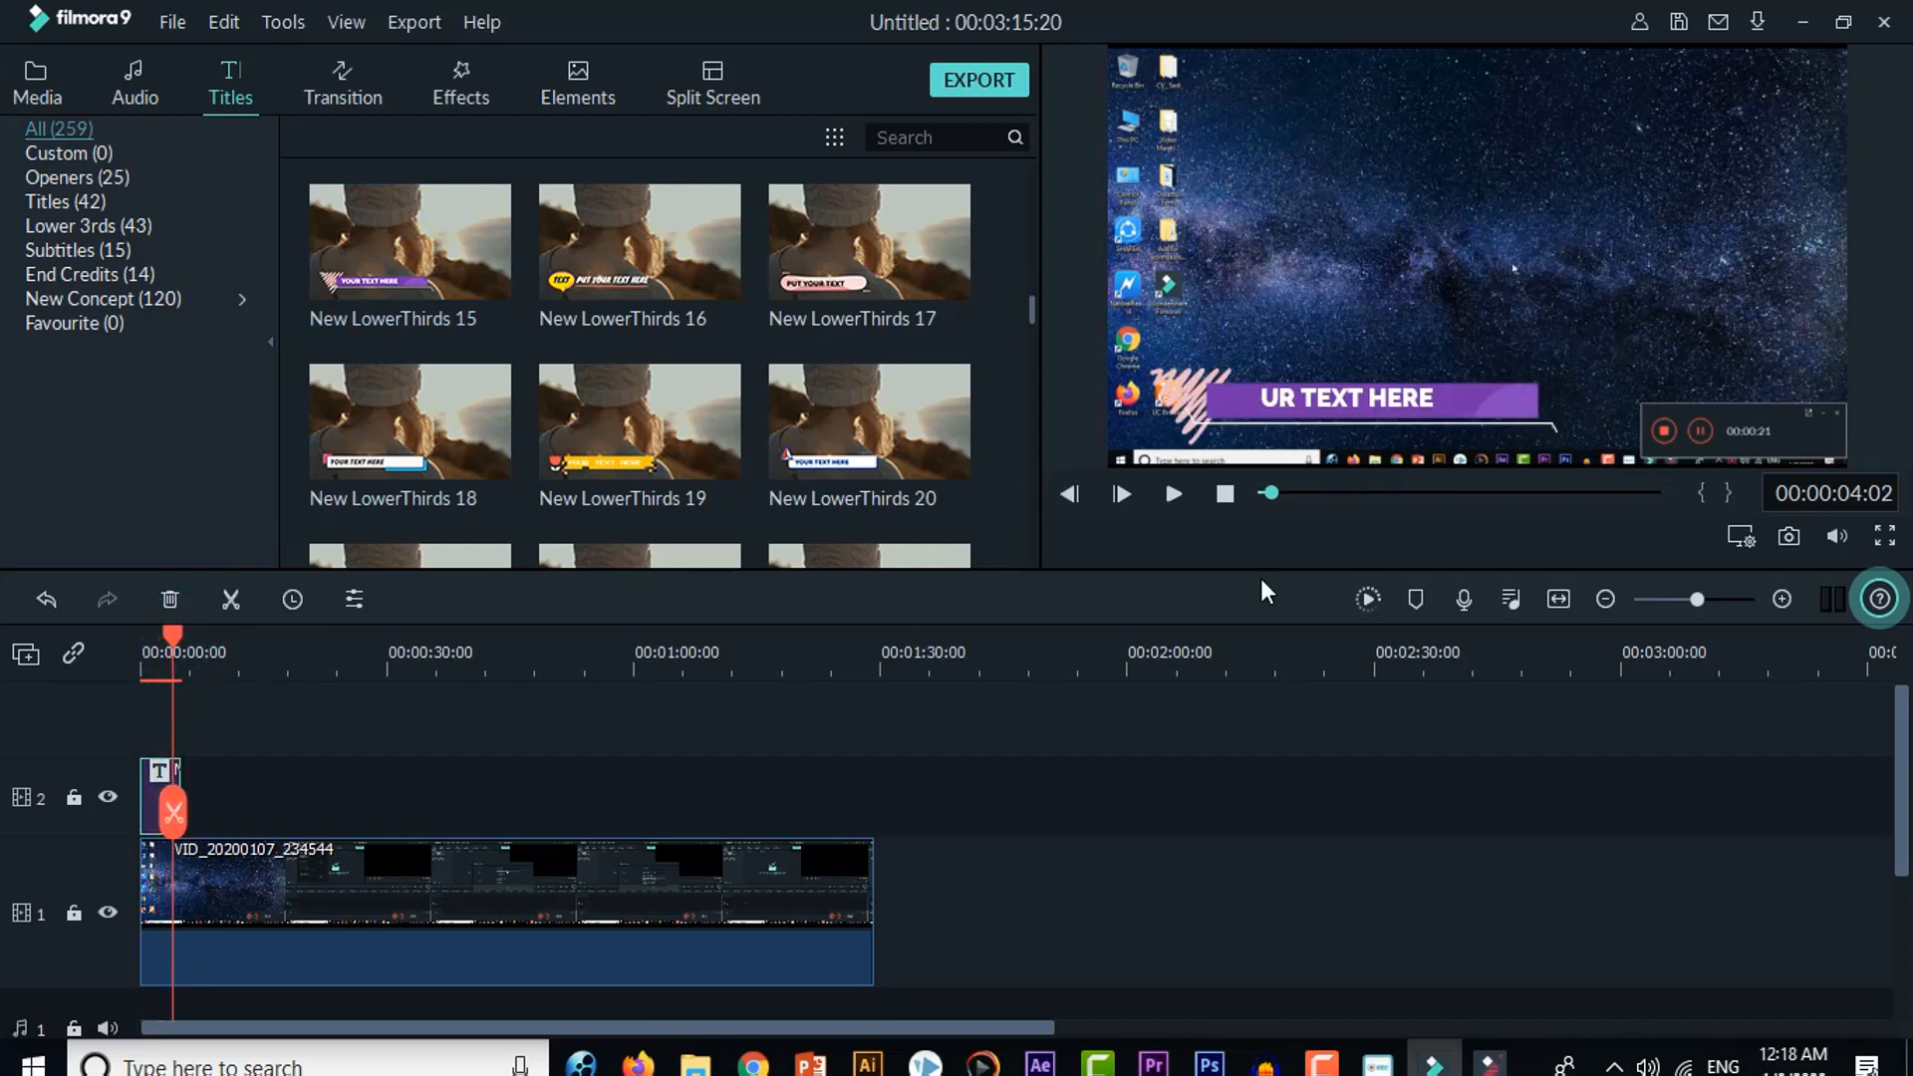
left_click(1326, 394)
left_click(1326, 393)
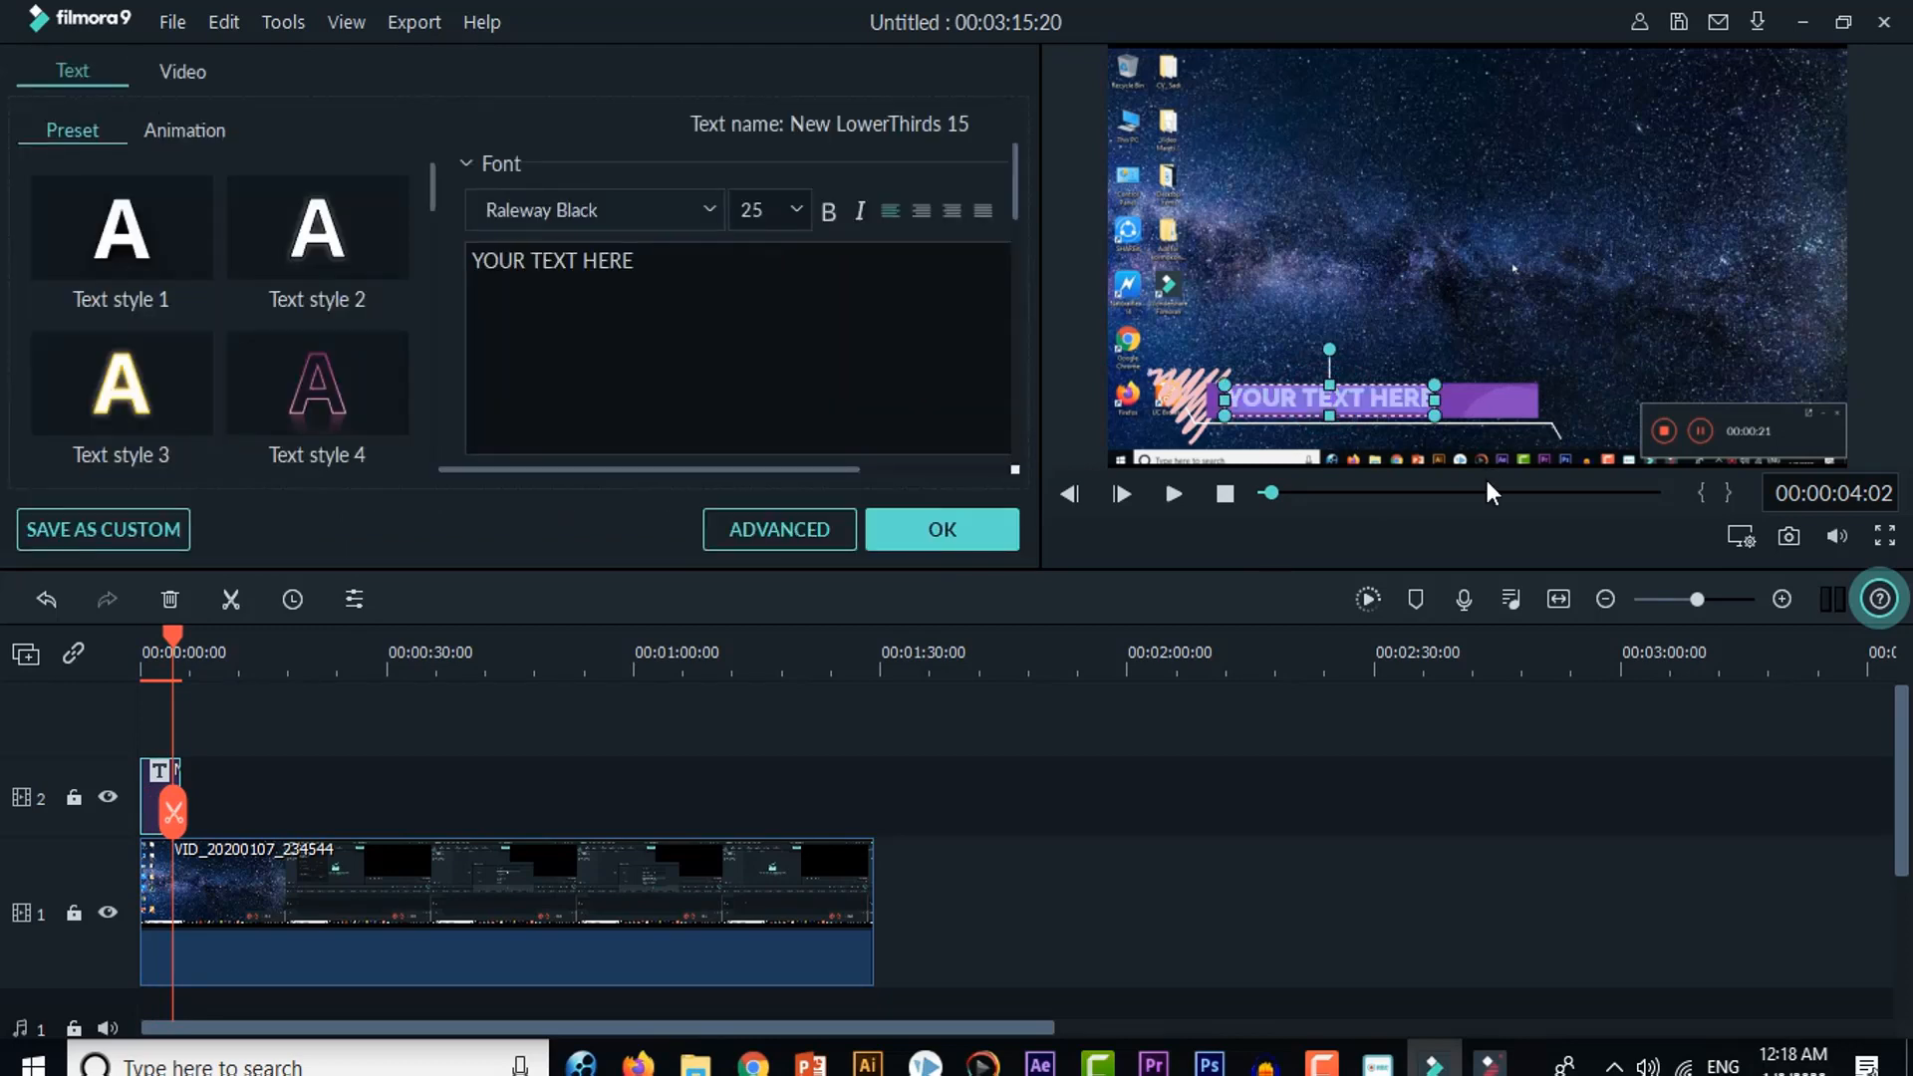
type("Ho")
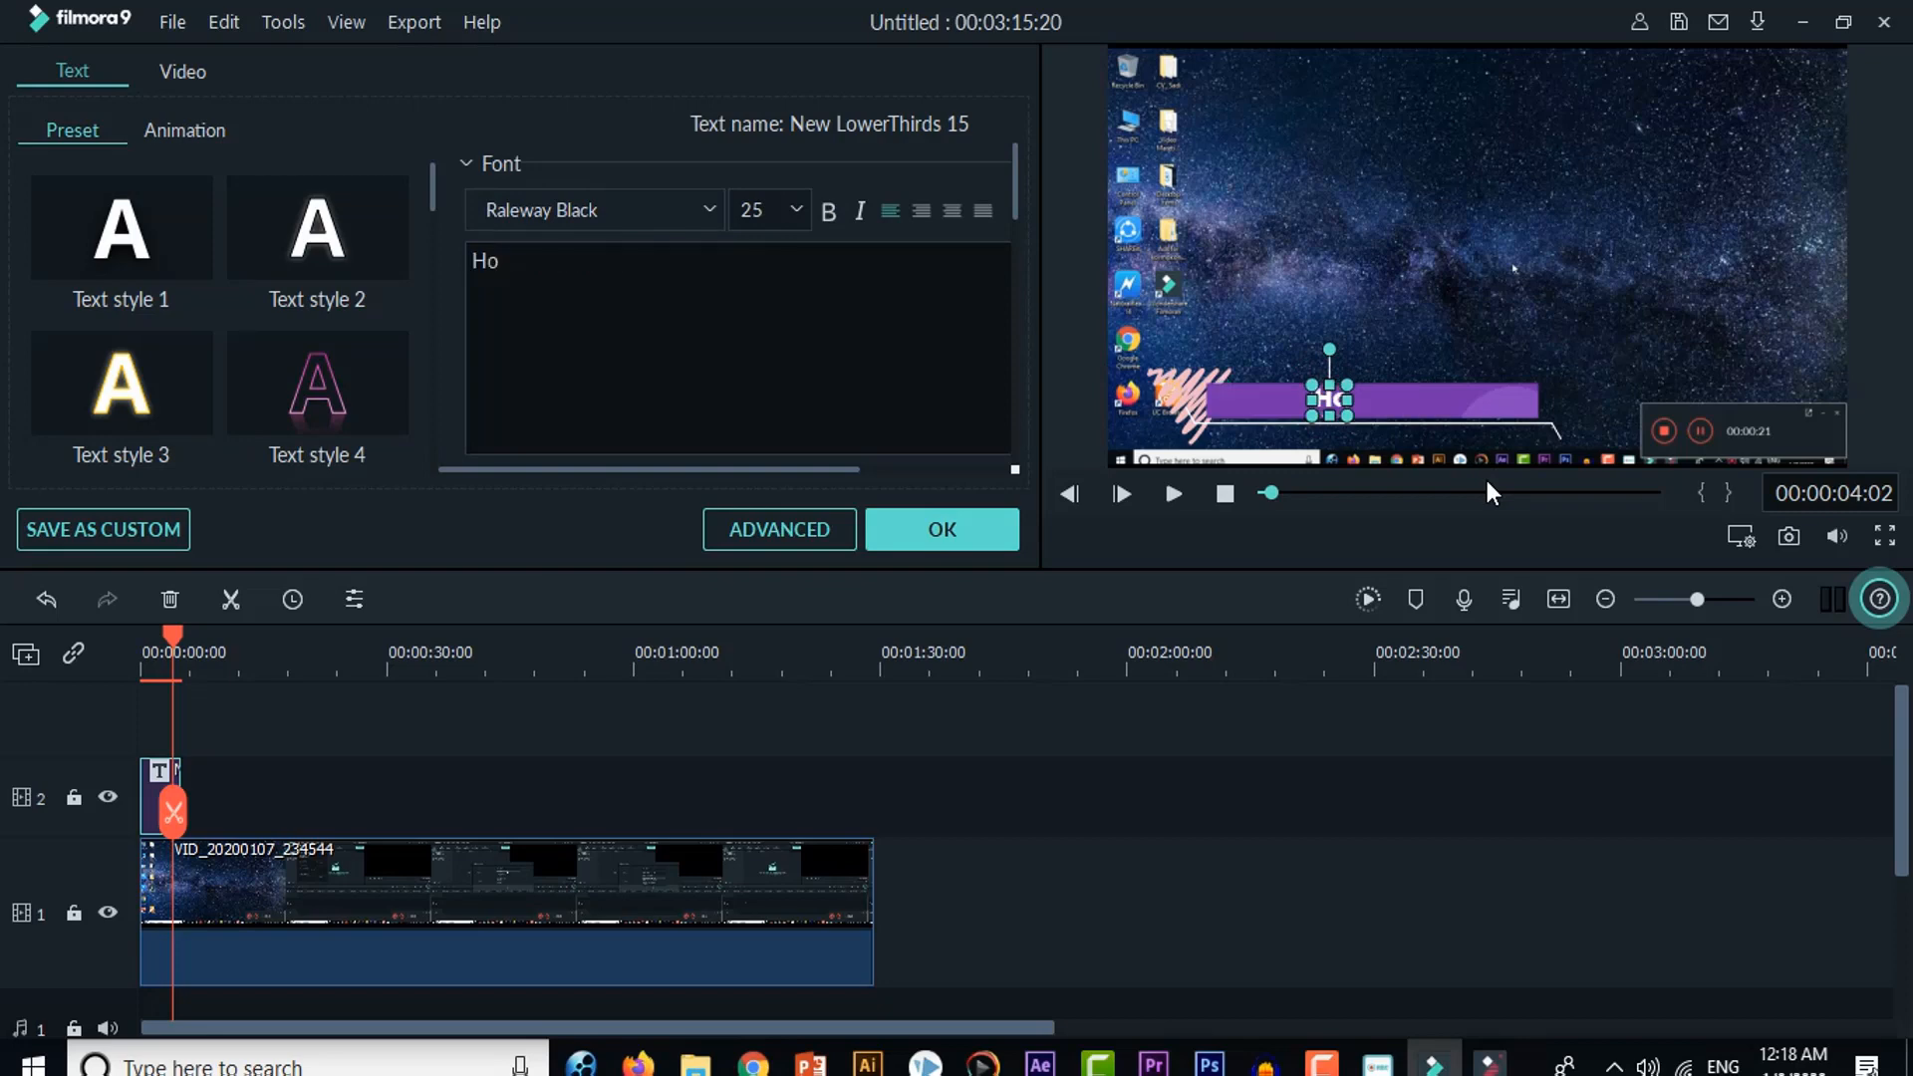
type("w To")
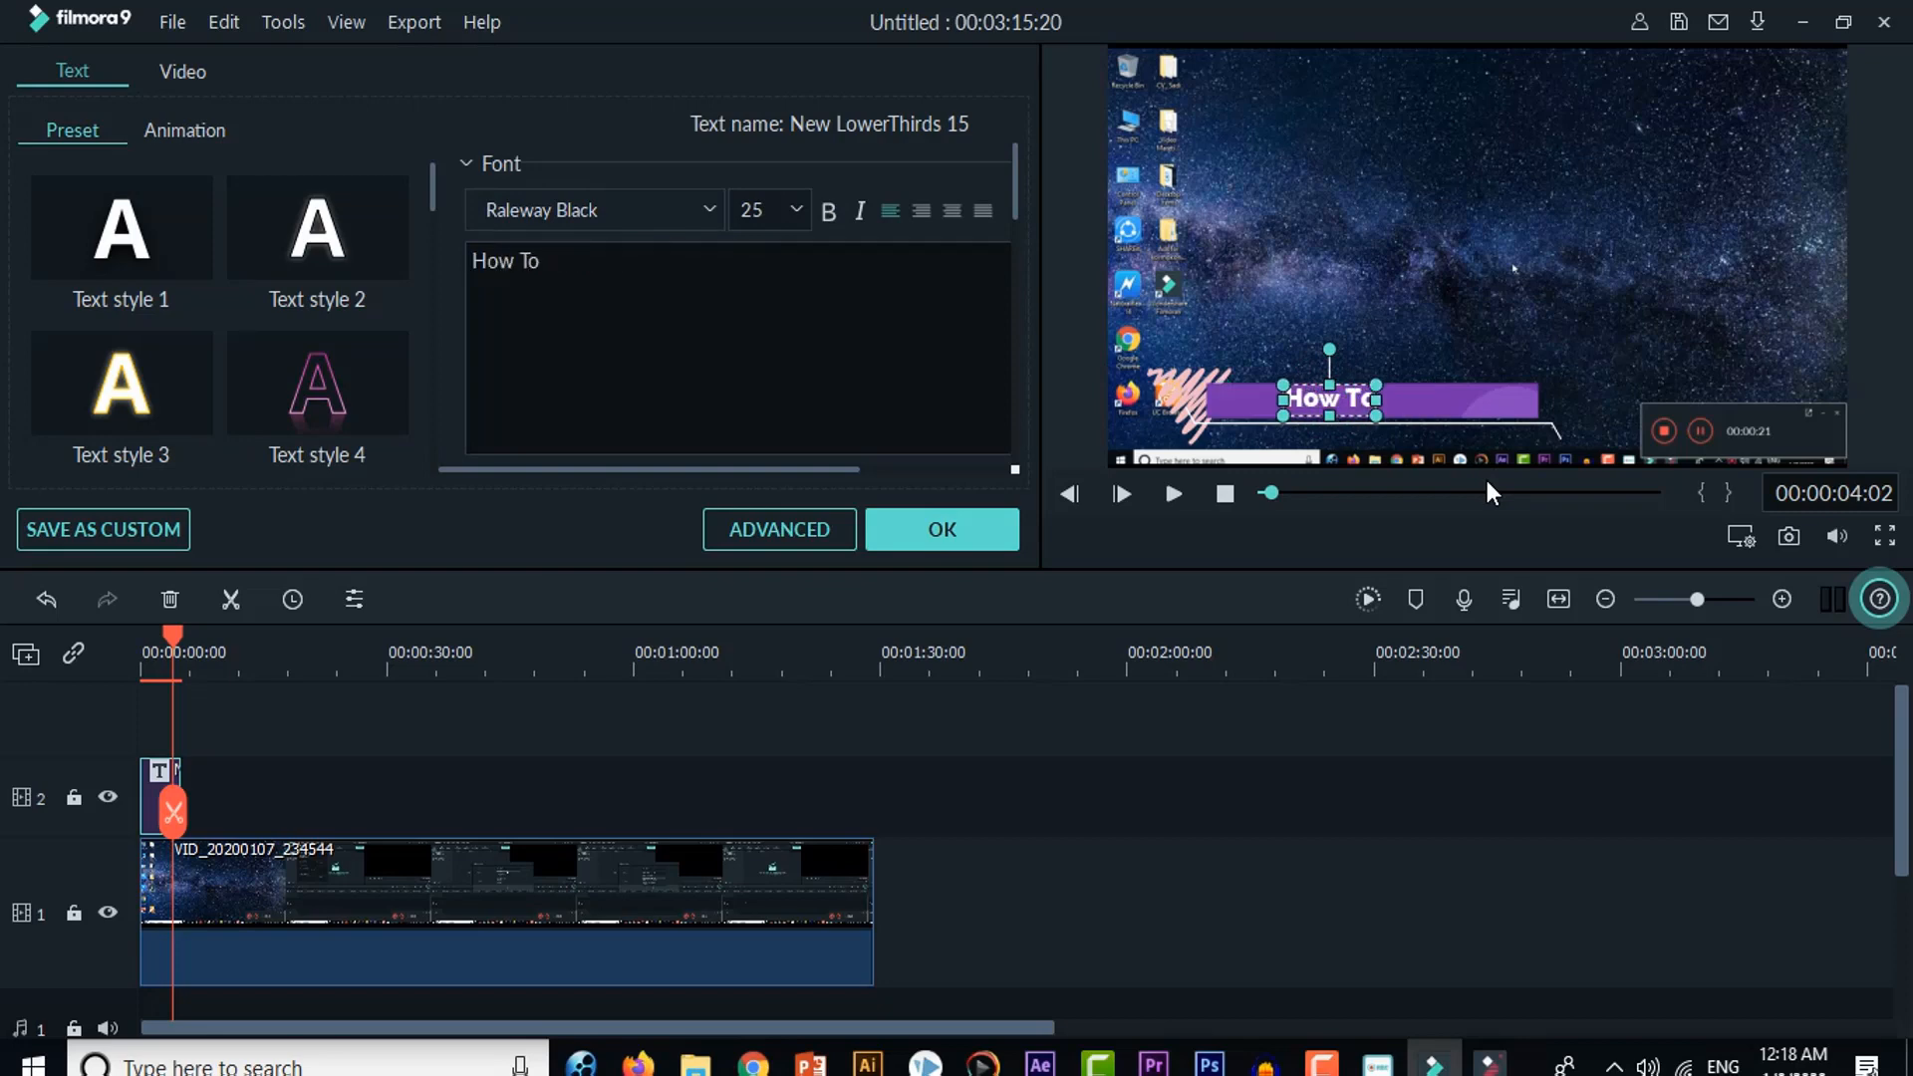
type(" Set")
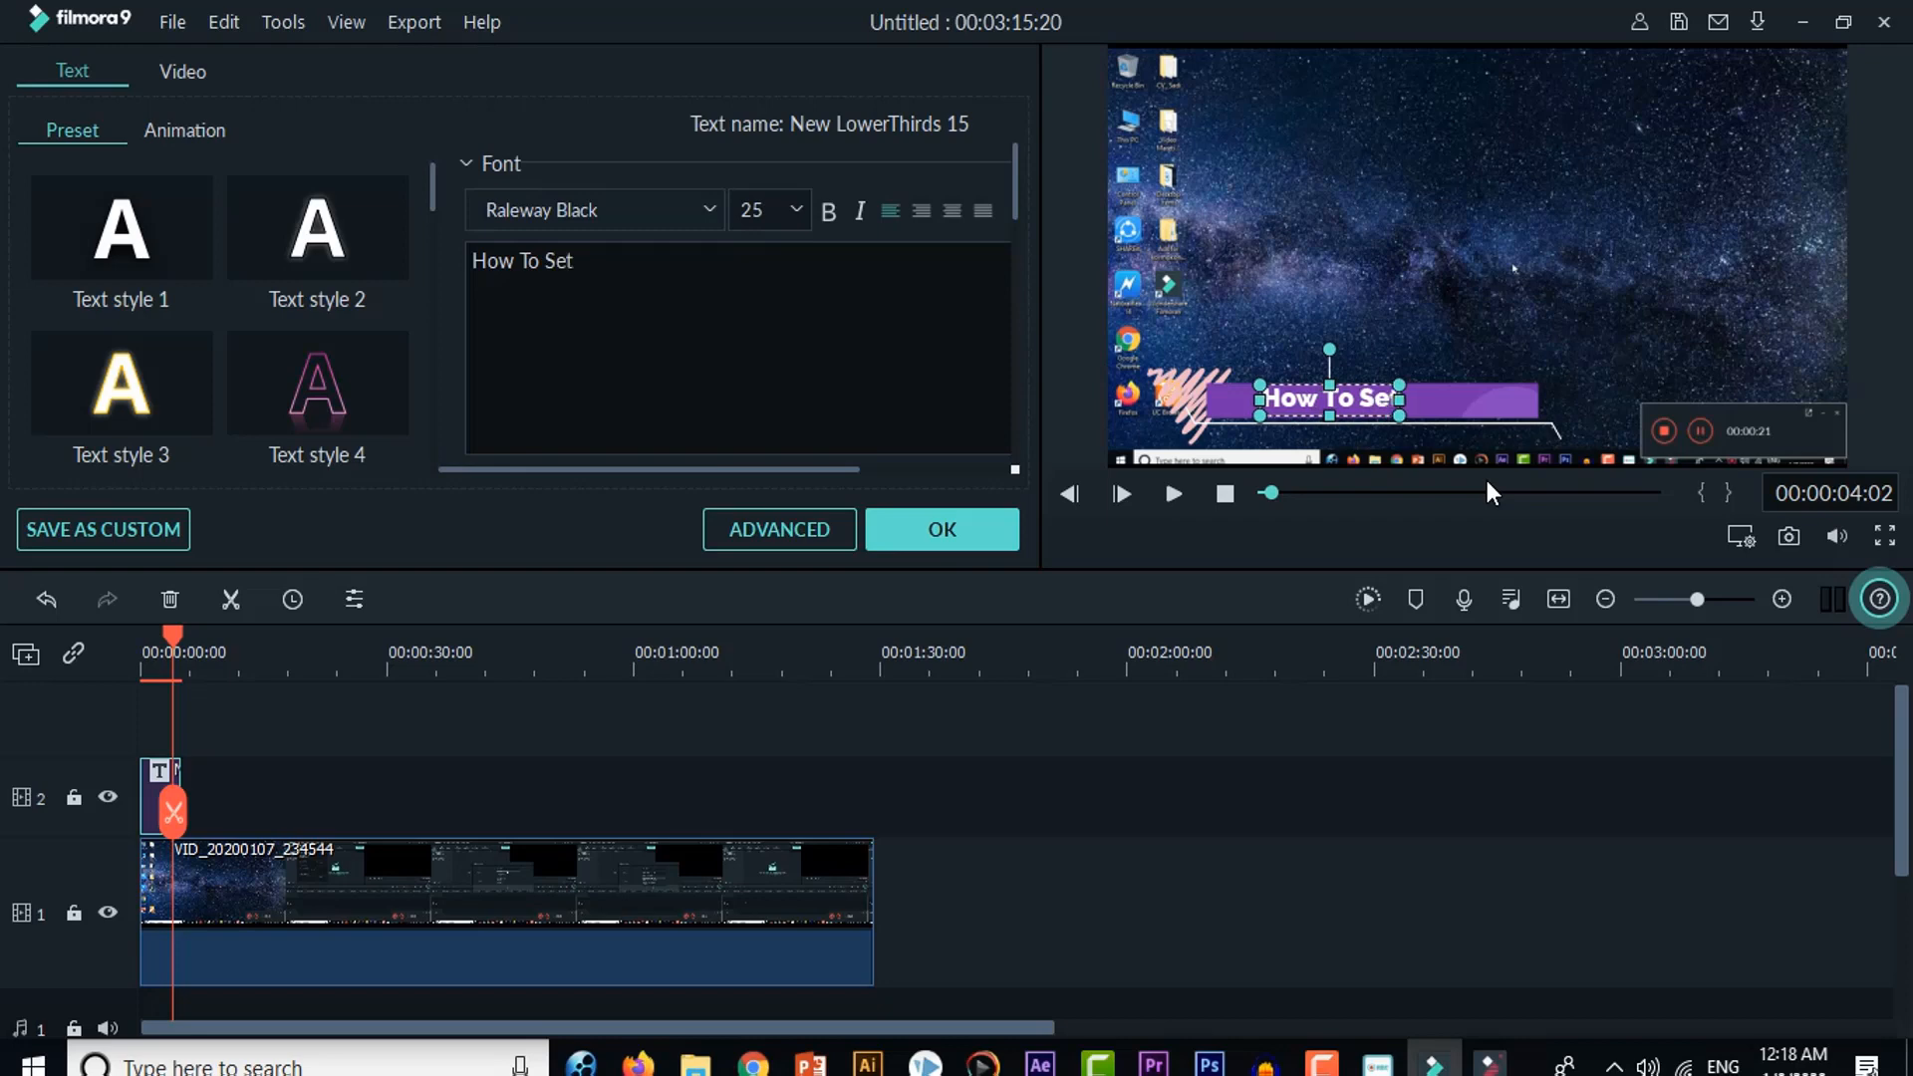
type(" Up P")
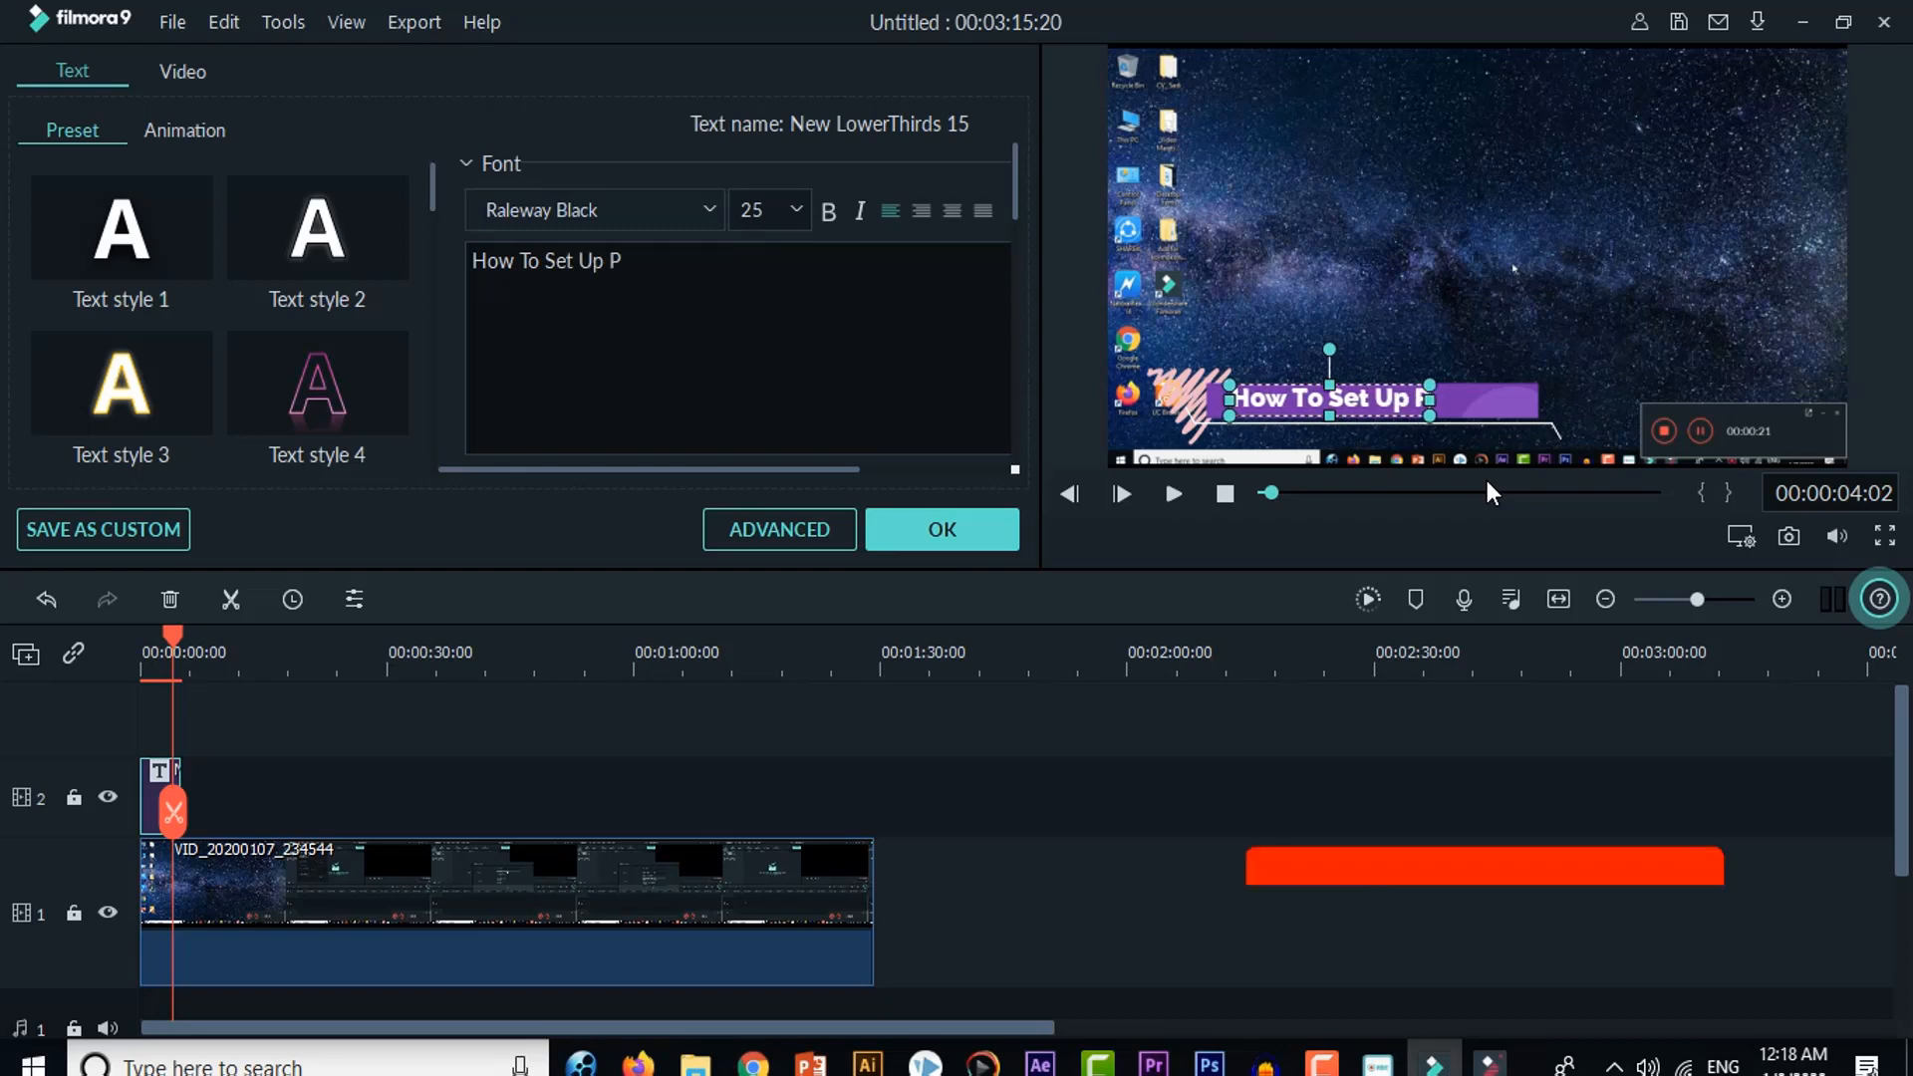
type("rojec")
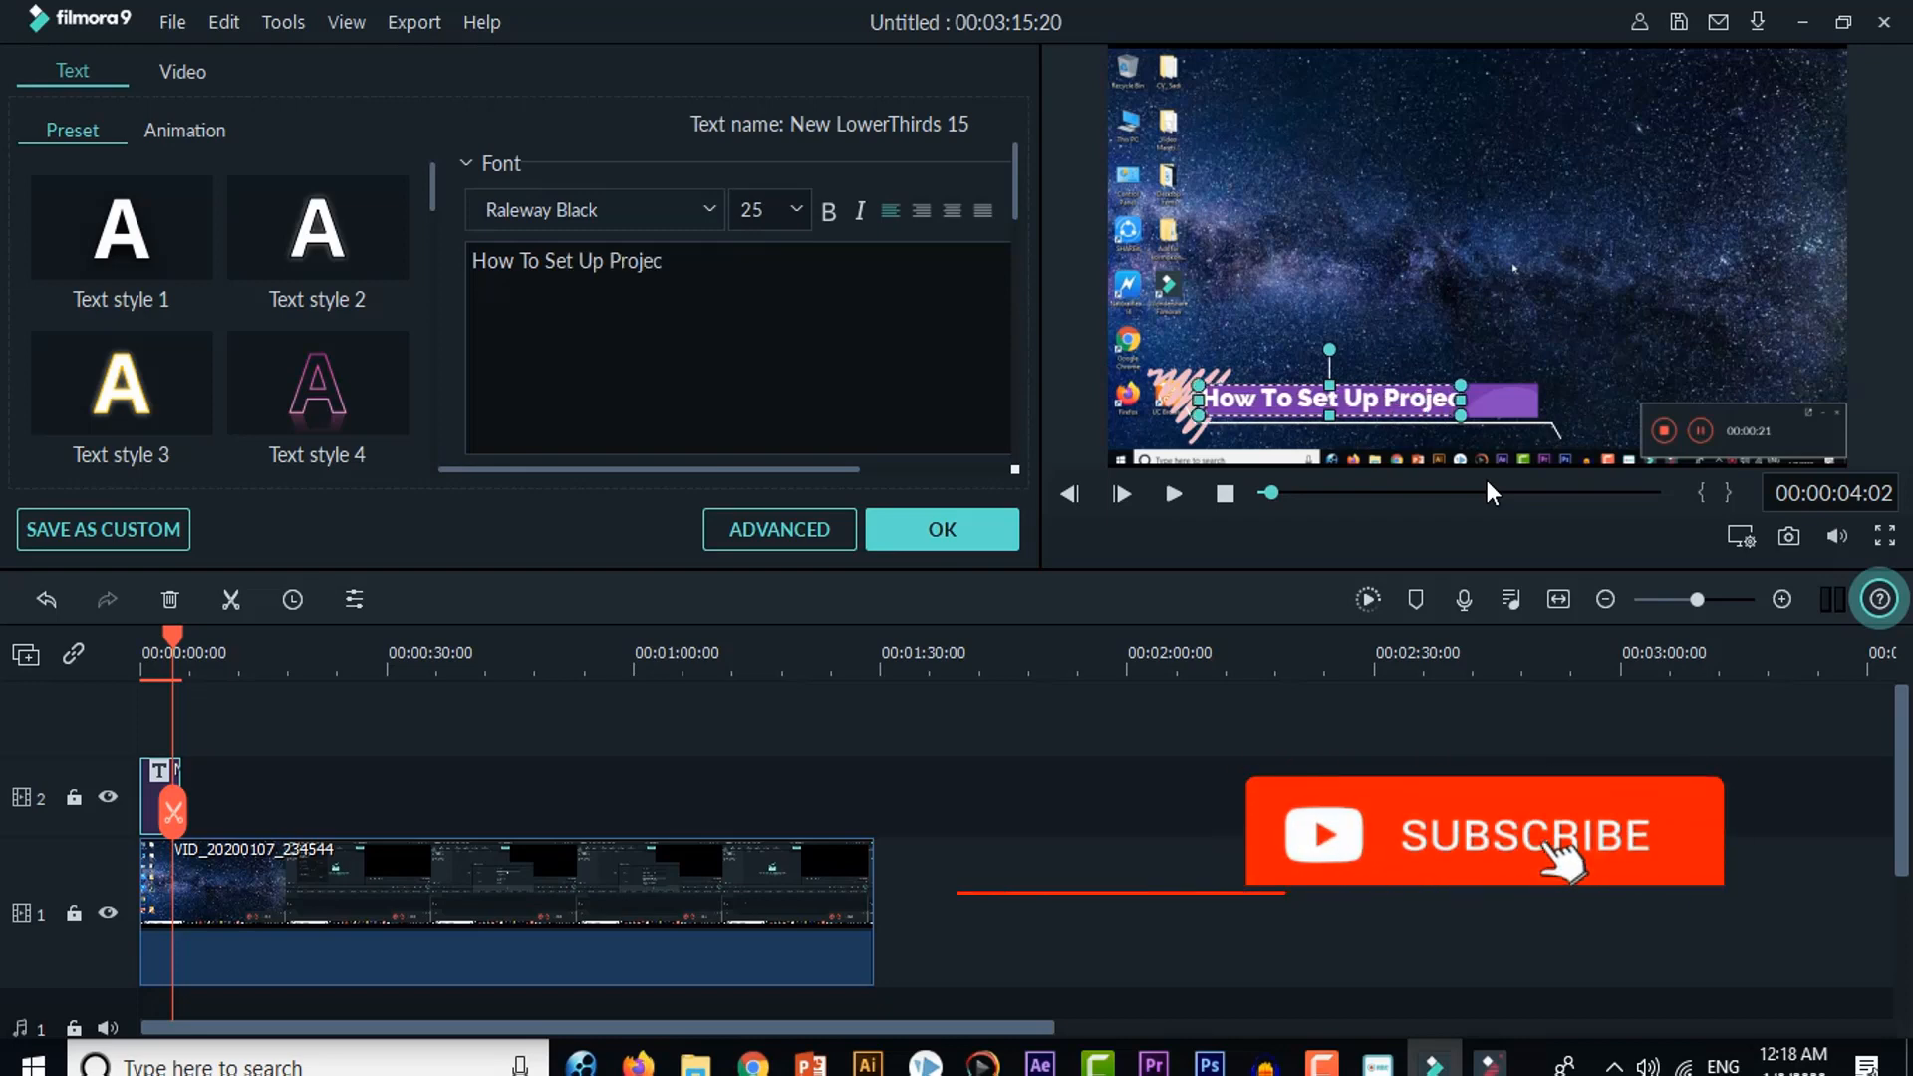
type("t S")
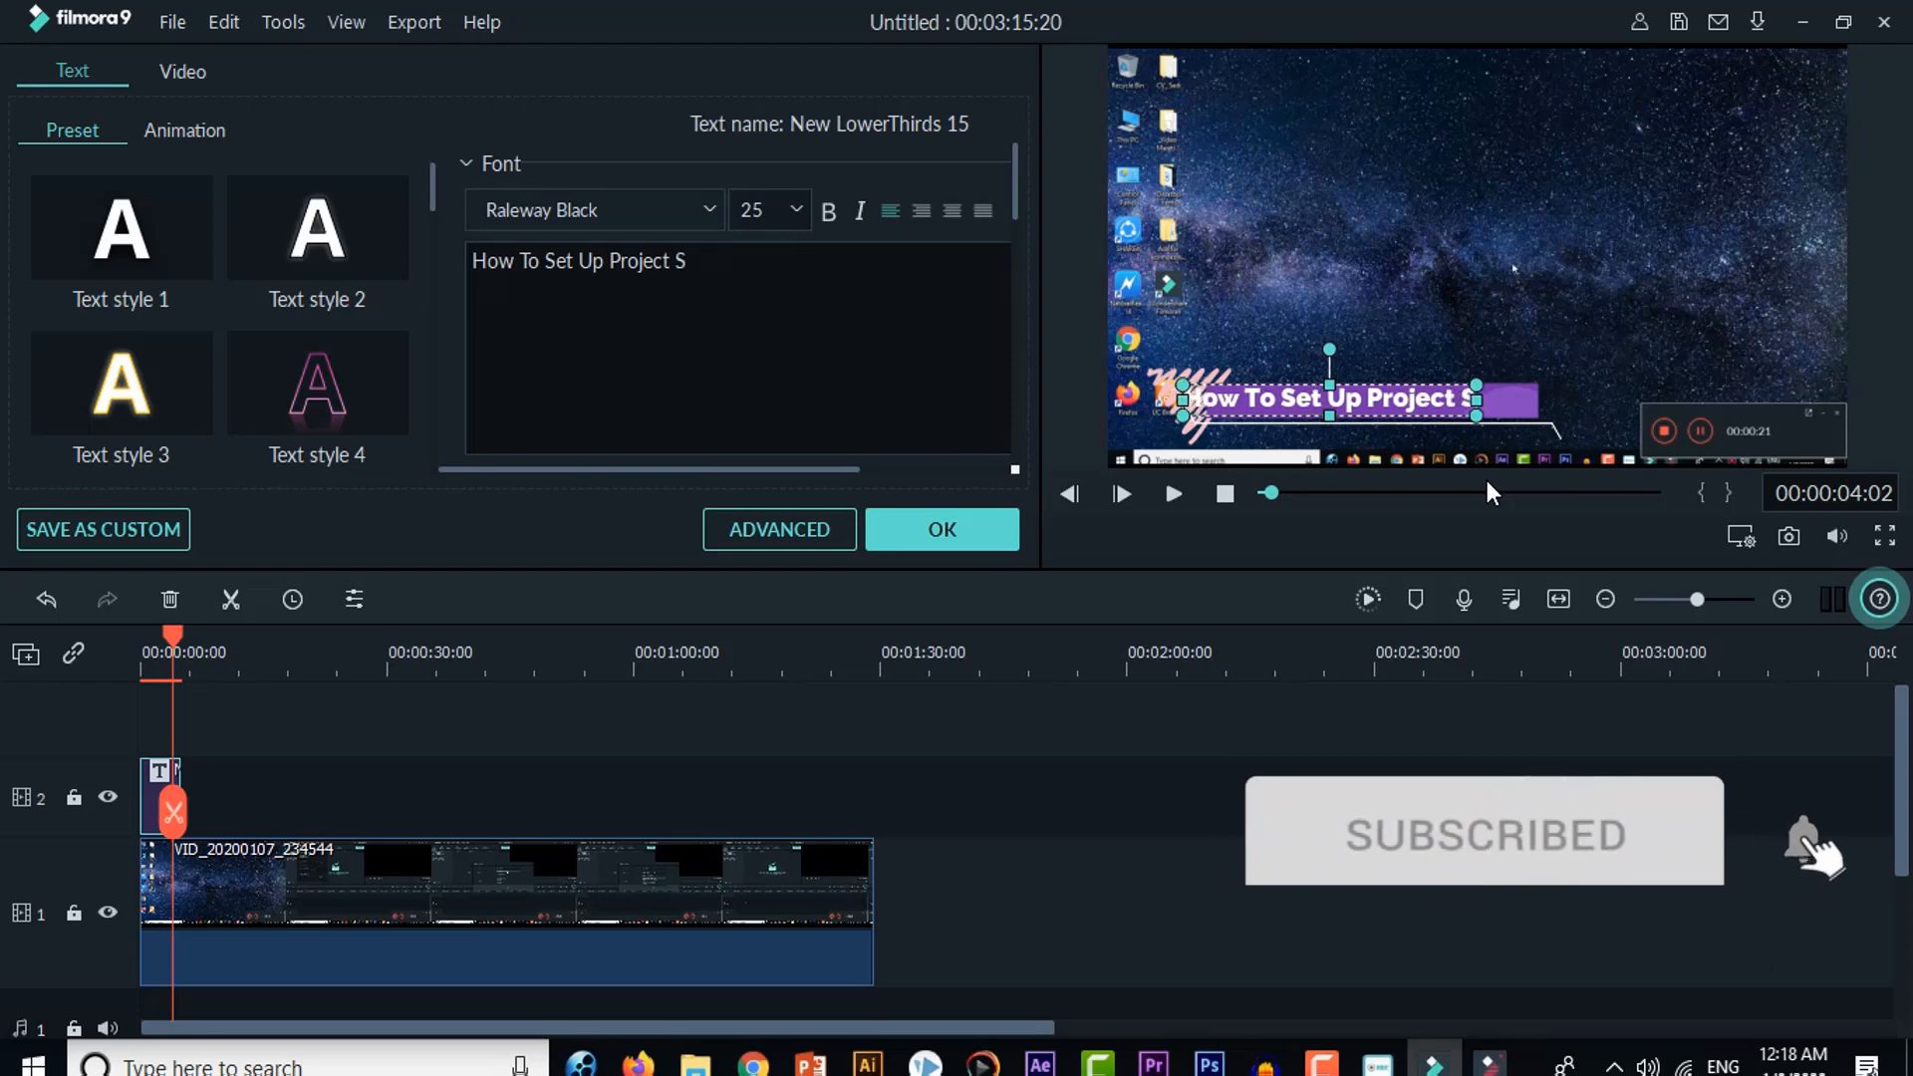
type("et")
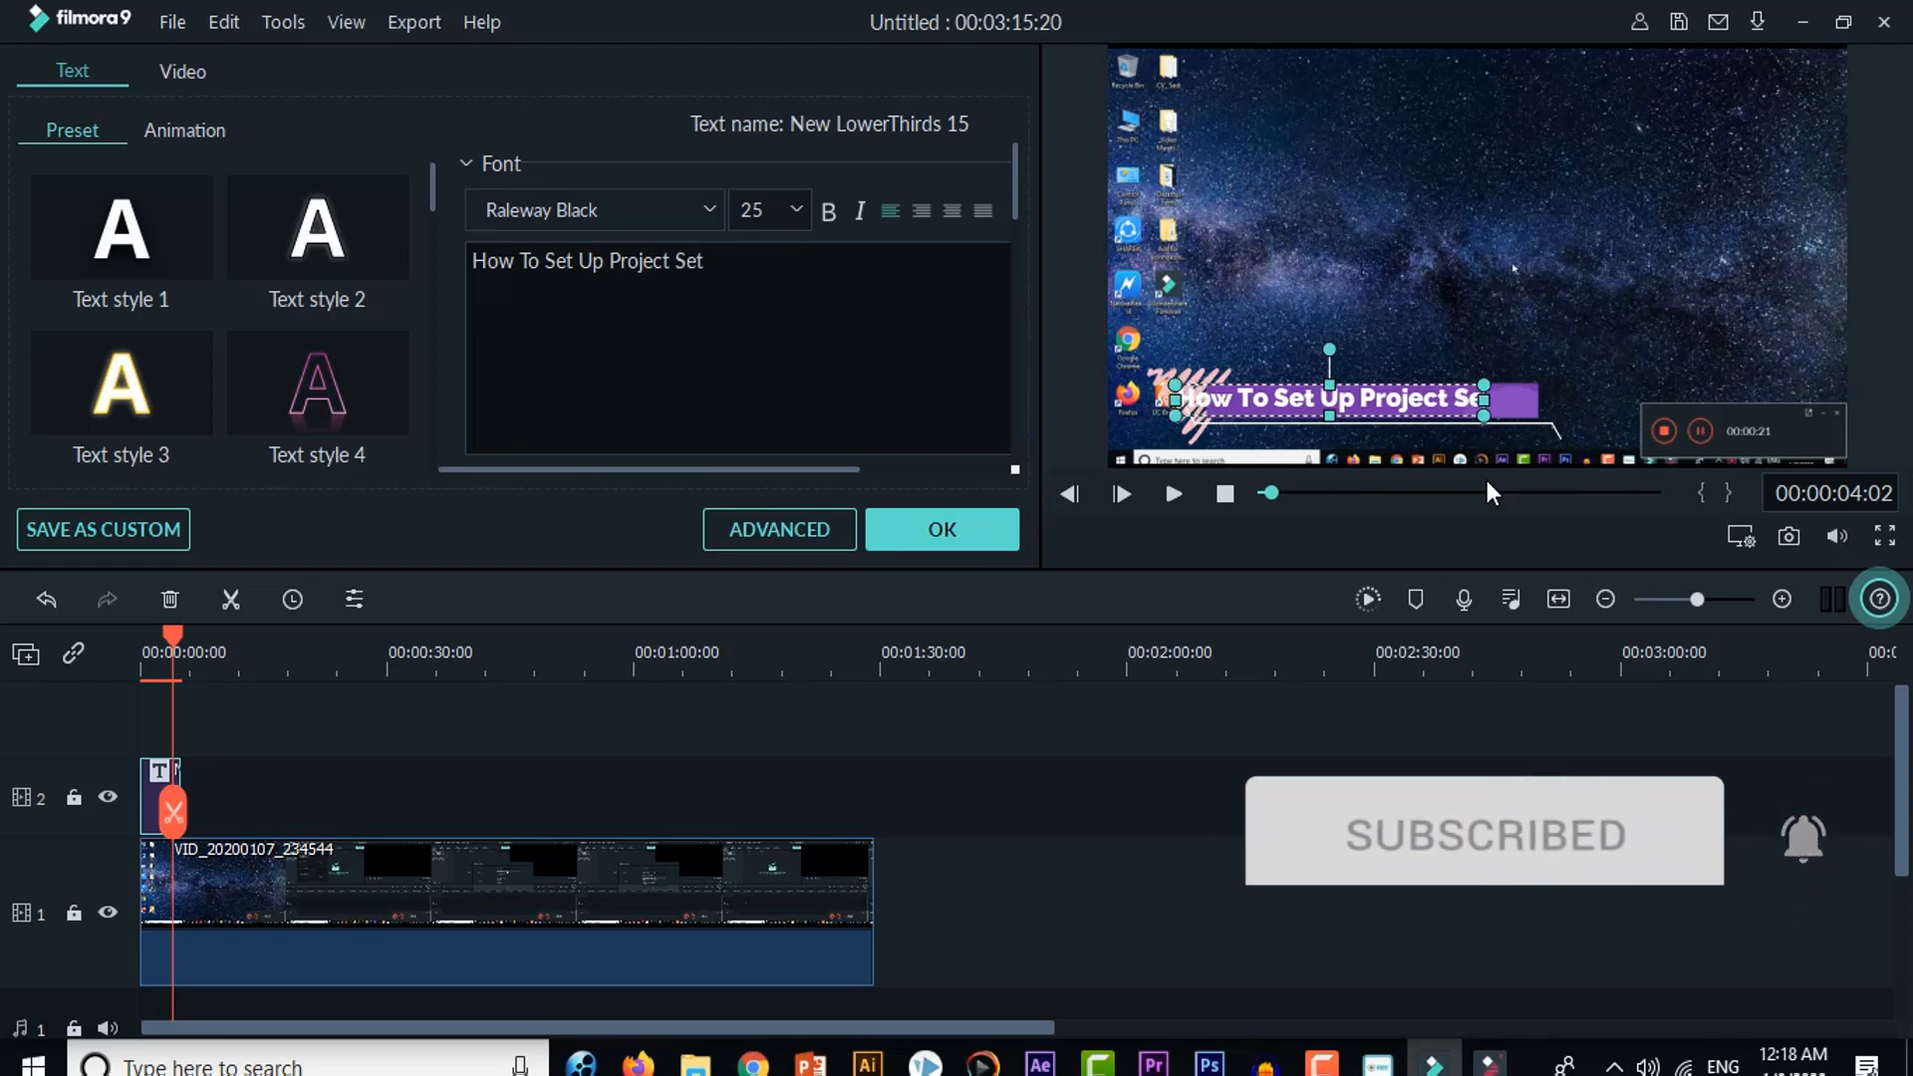
type("ting")
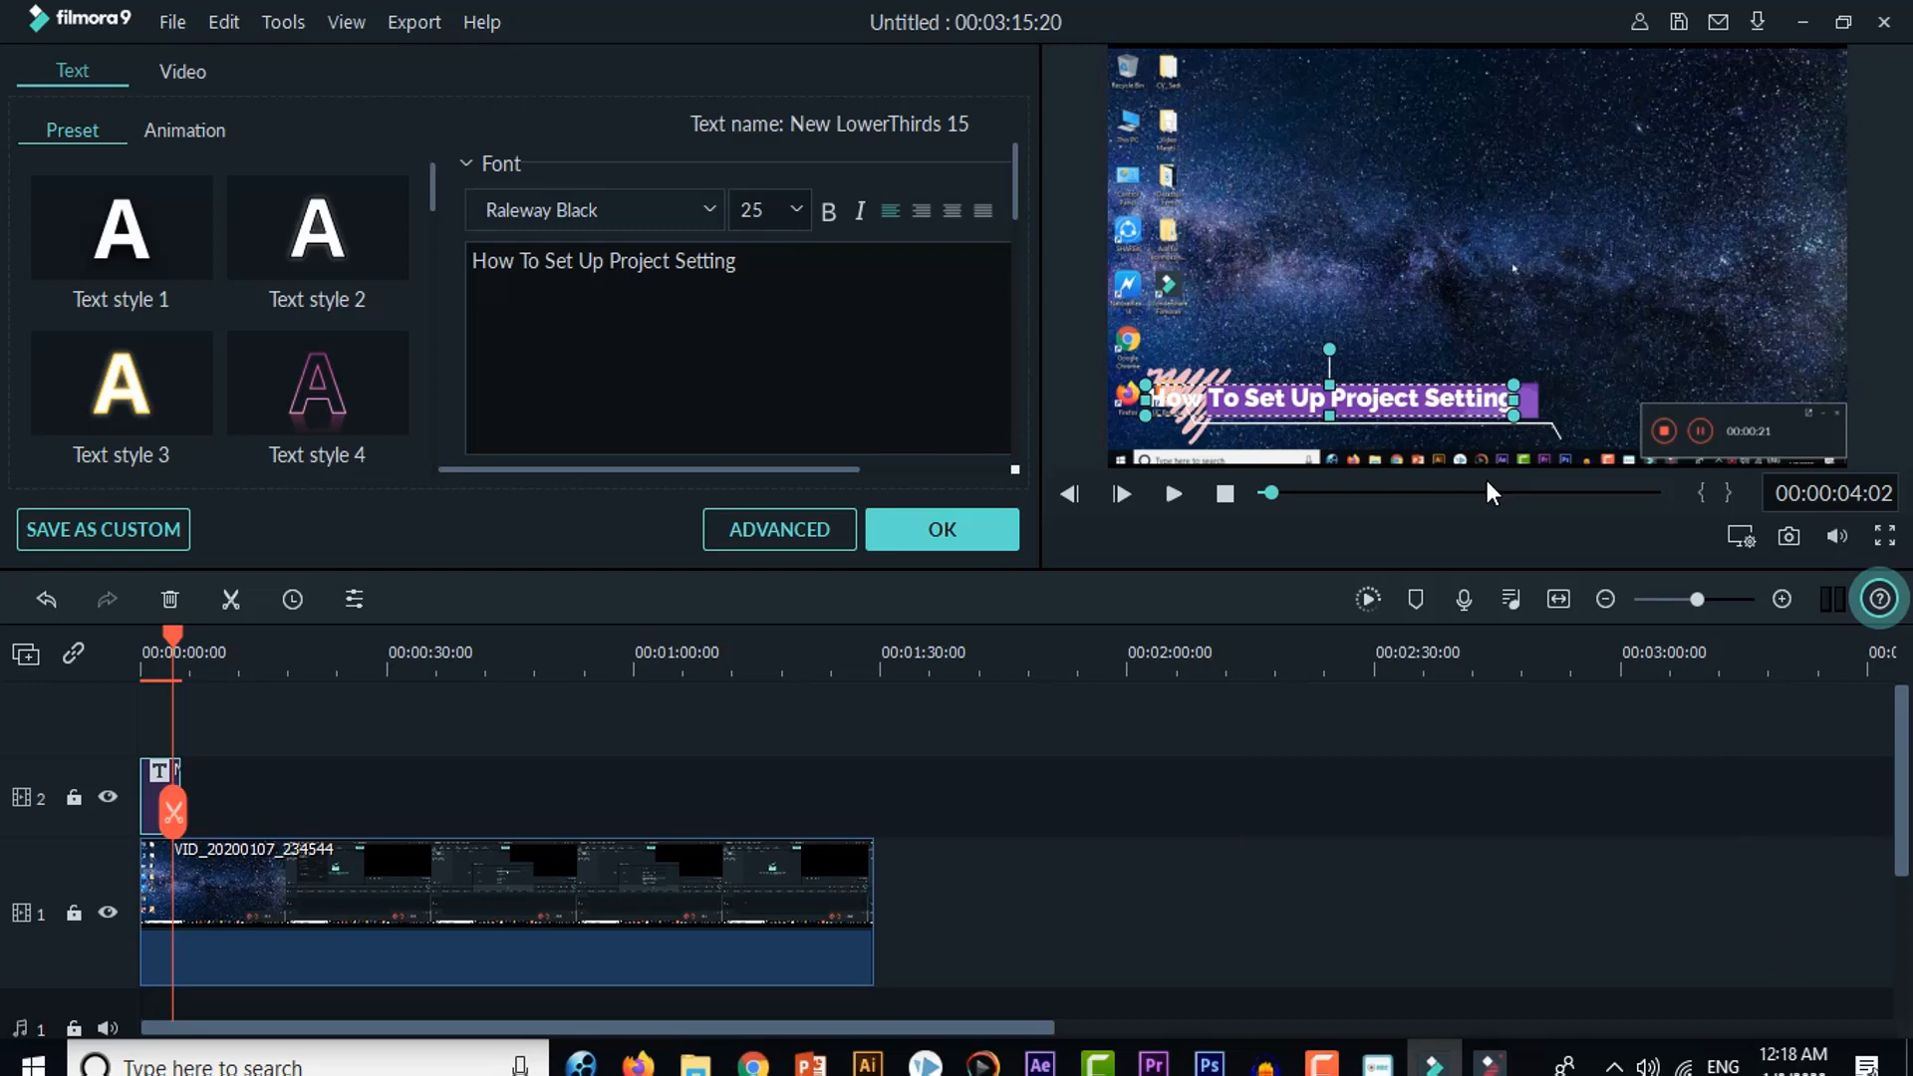
type(" in")
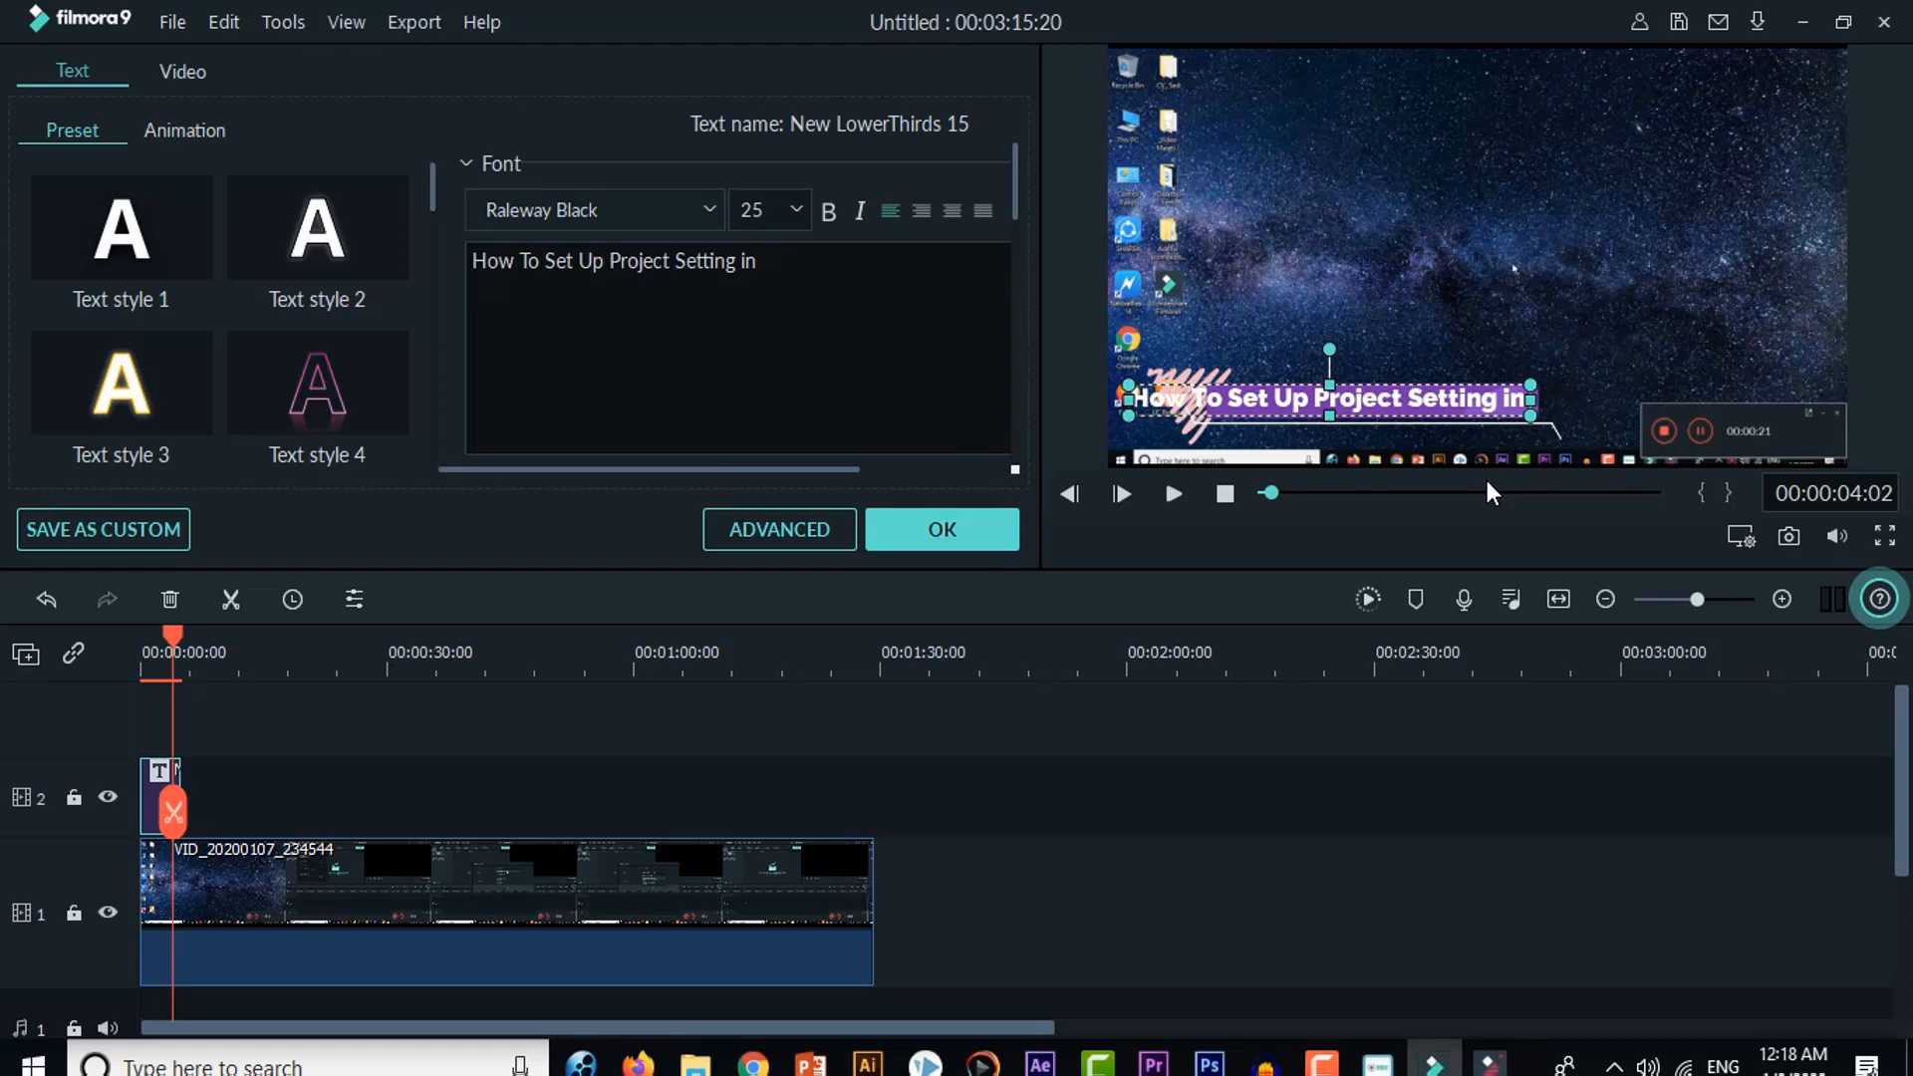
type(" Filmora")
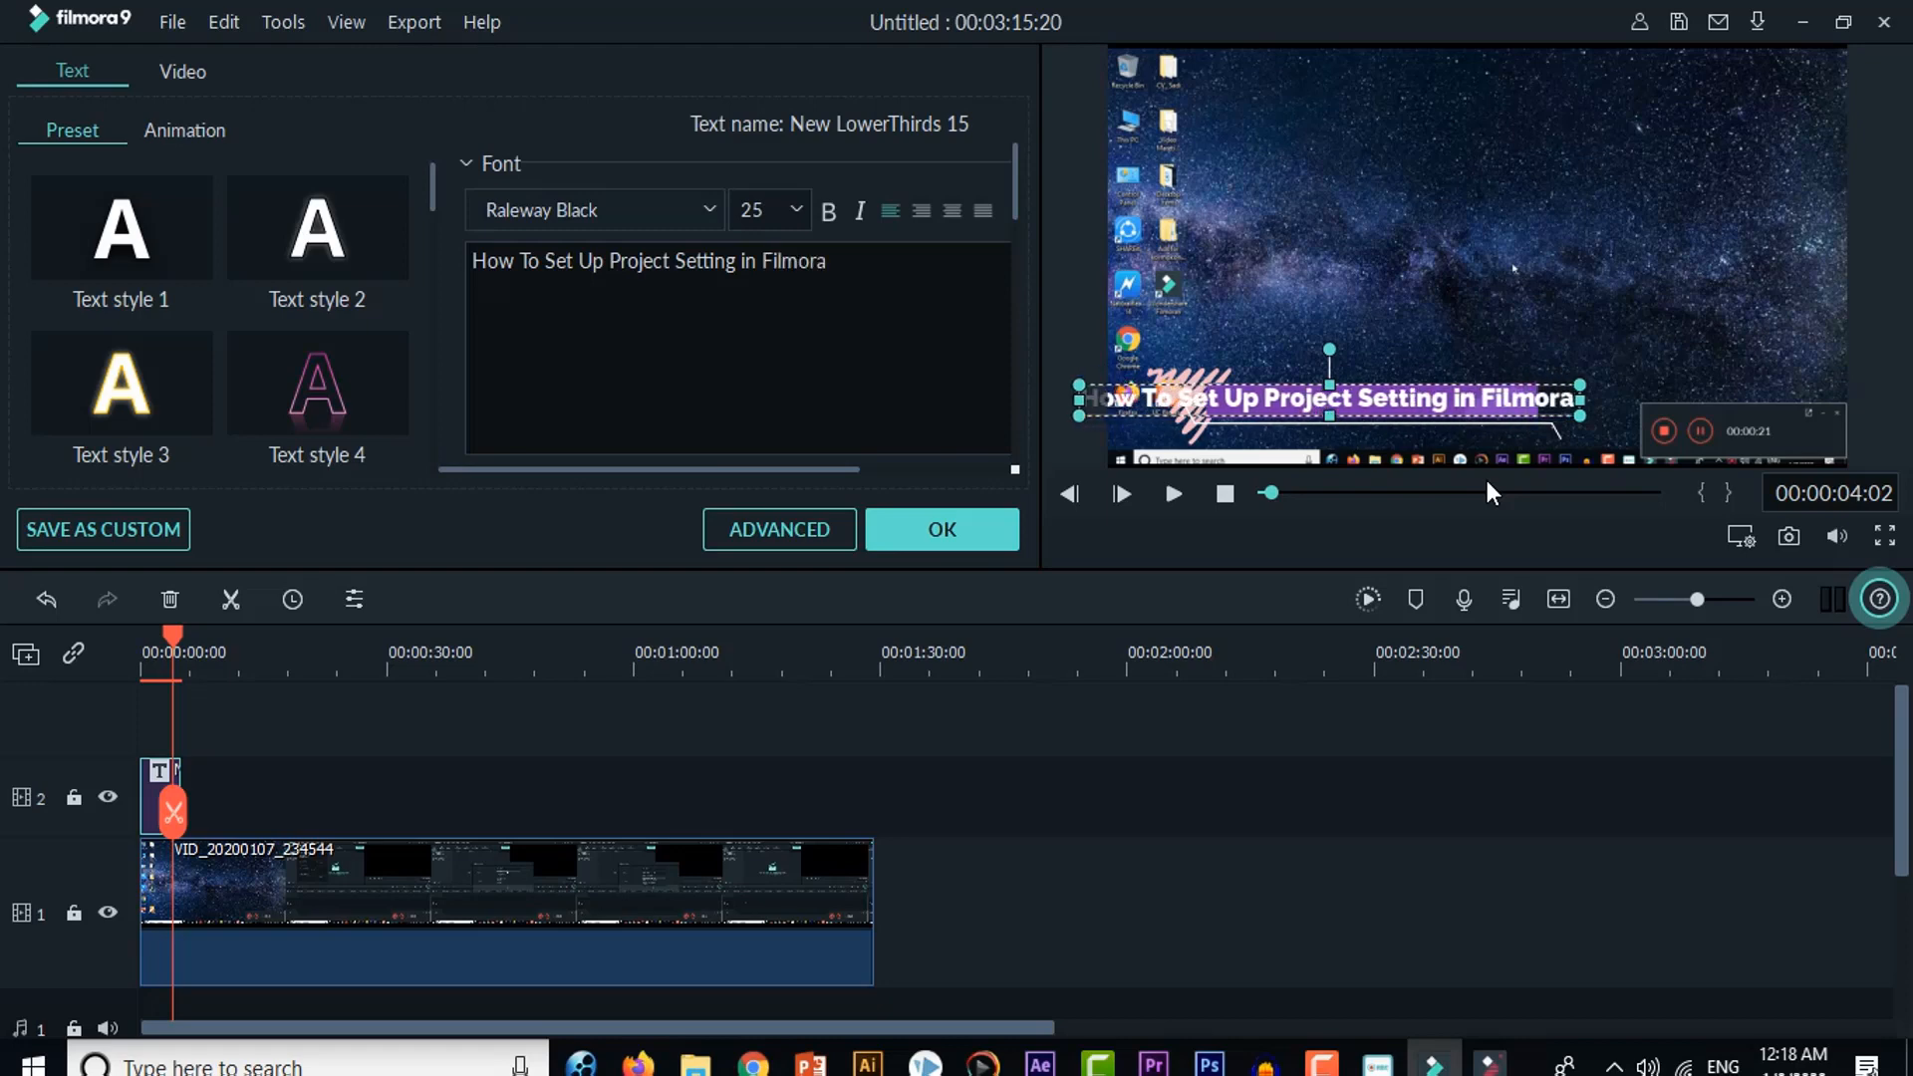
type(" 9")
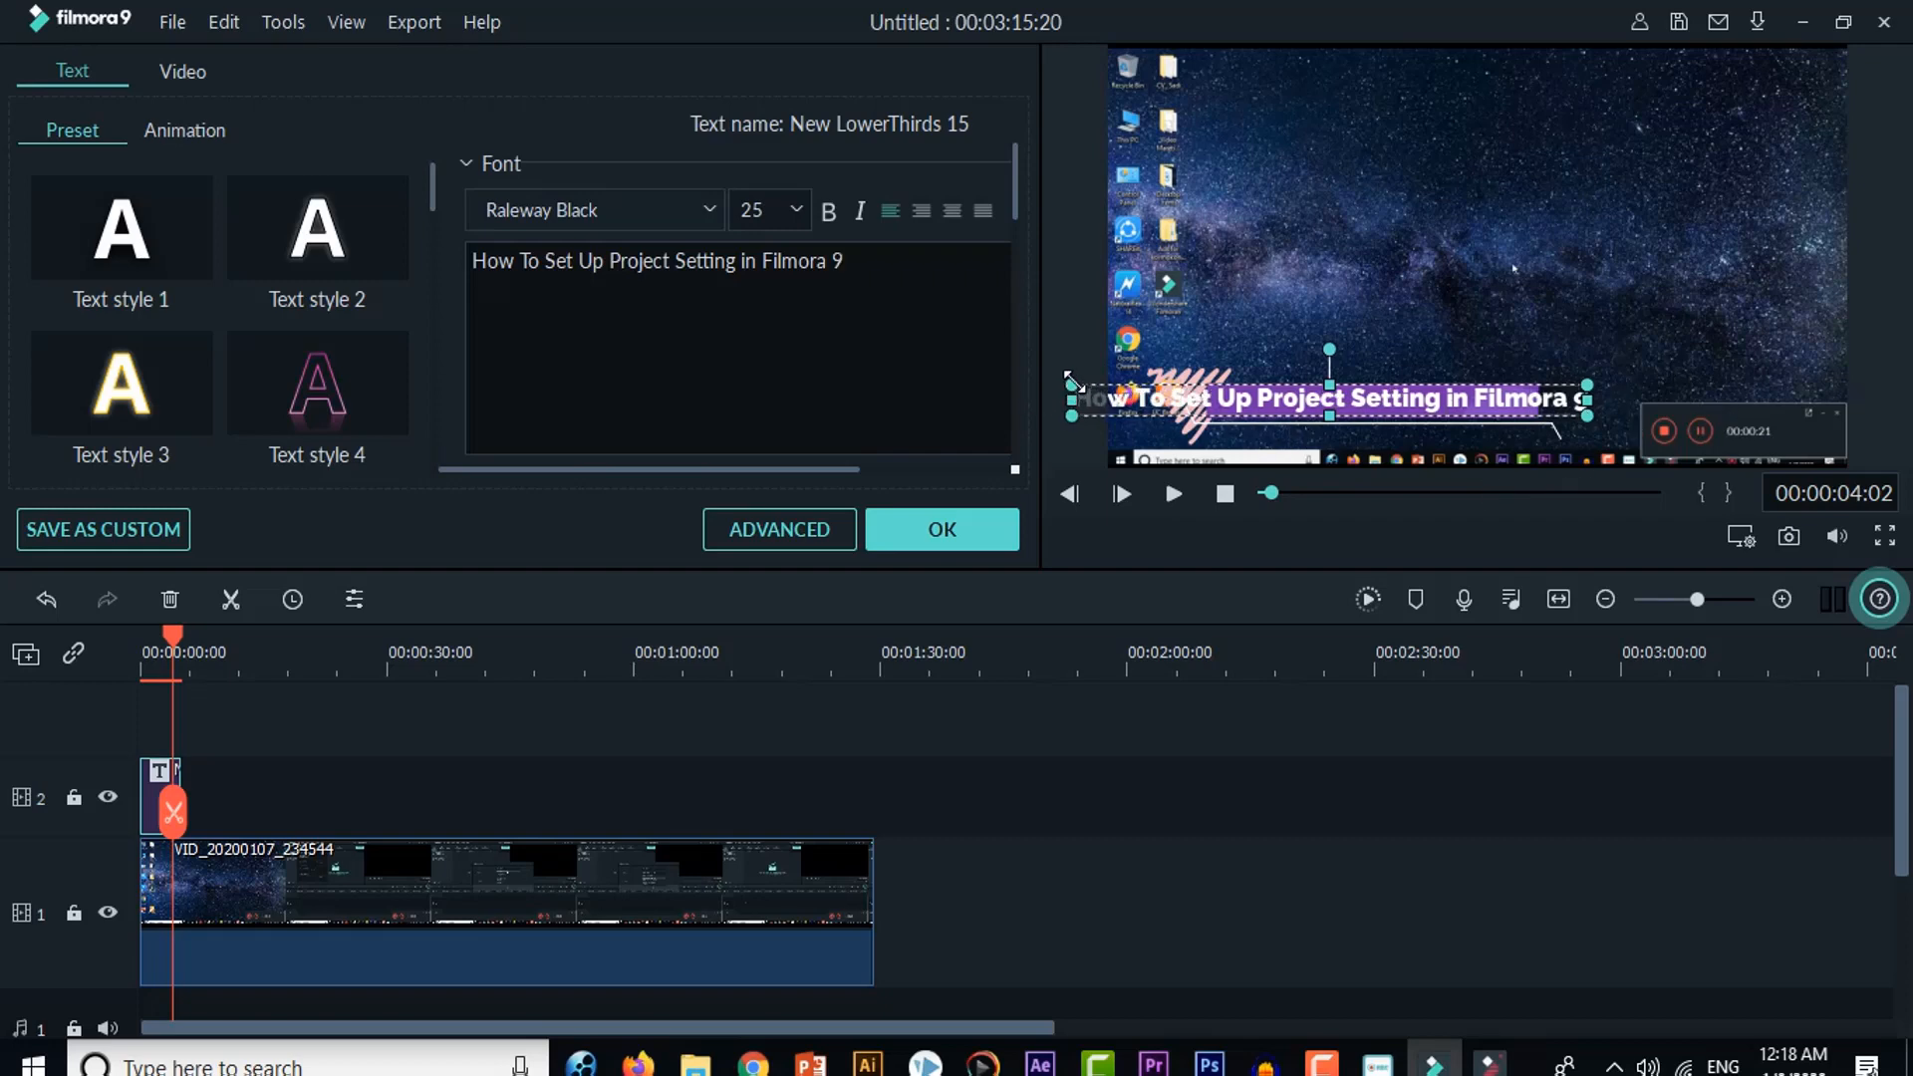
Step: Shrink the lower third's text box and reposition it so the whole line fits inside the purple bar
left_click_drag(1074, 384, 1239, 407)
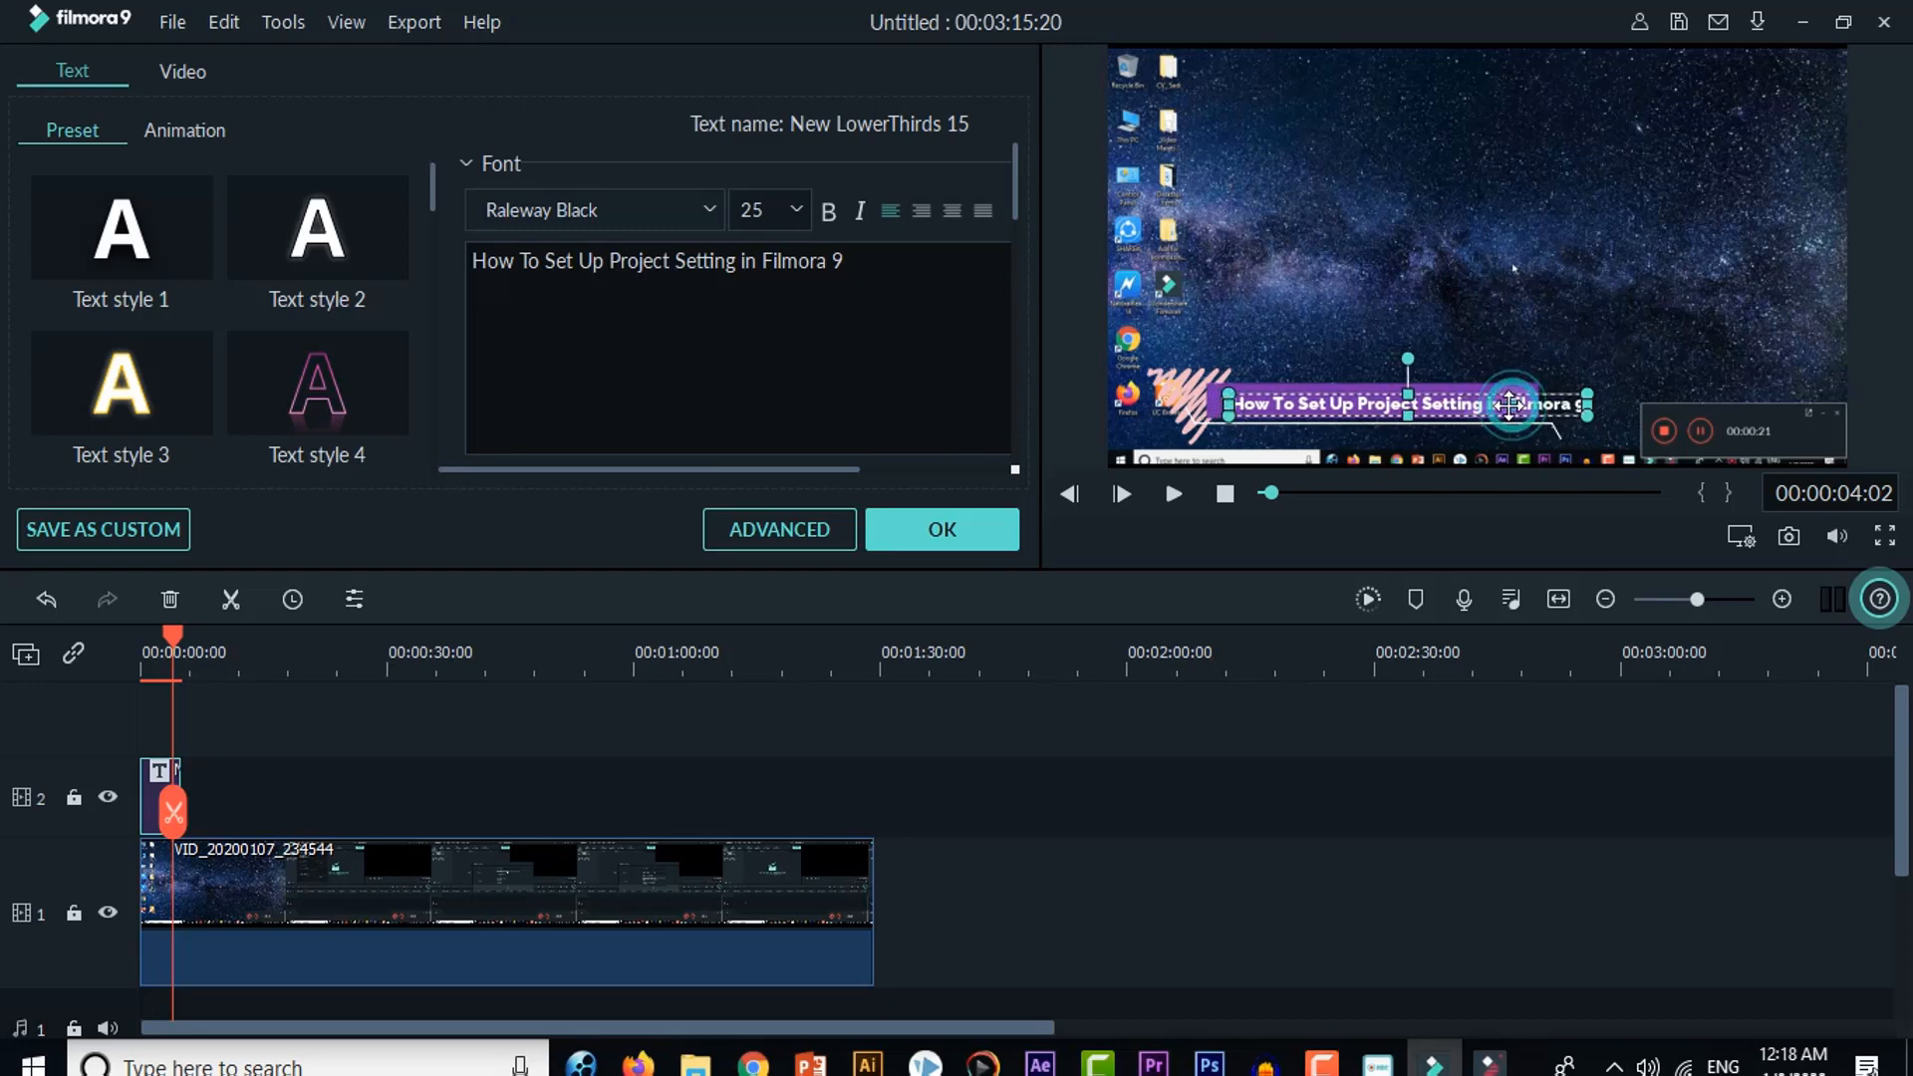
left_click_drag(1520, 404, 1486, 397)
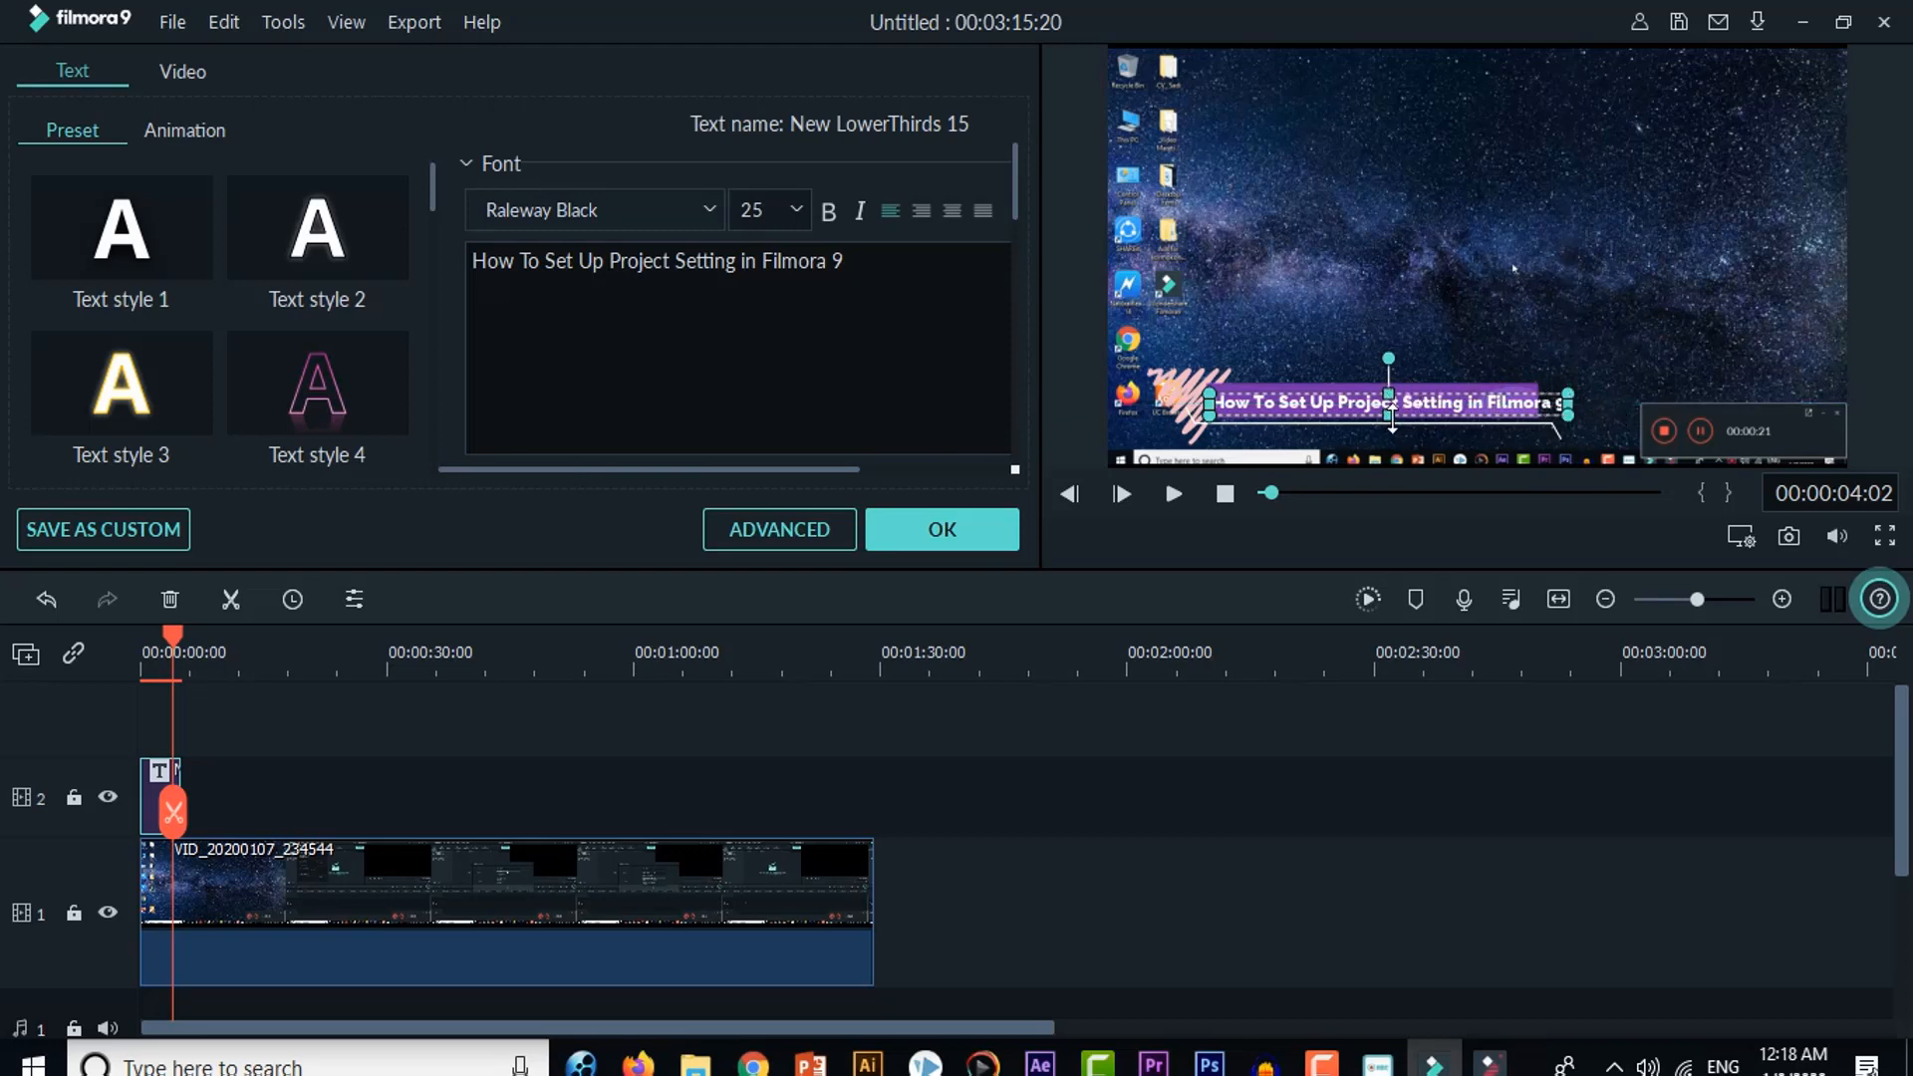
left_click_drag(1392, 414, 1392, 456)
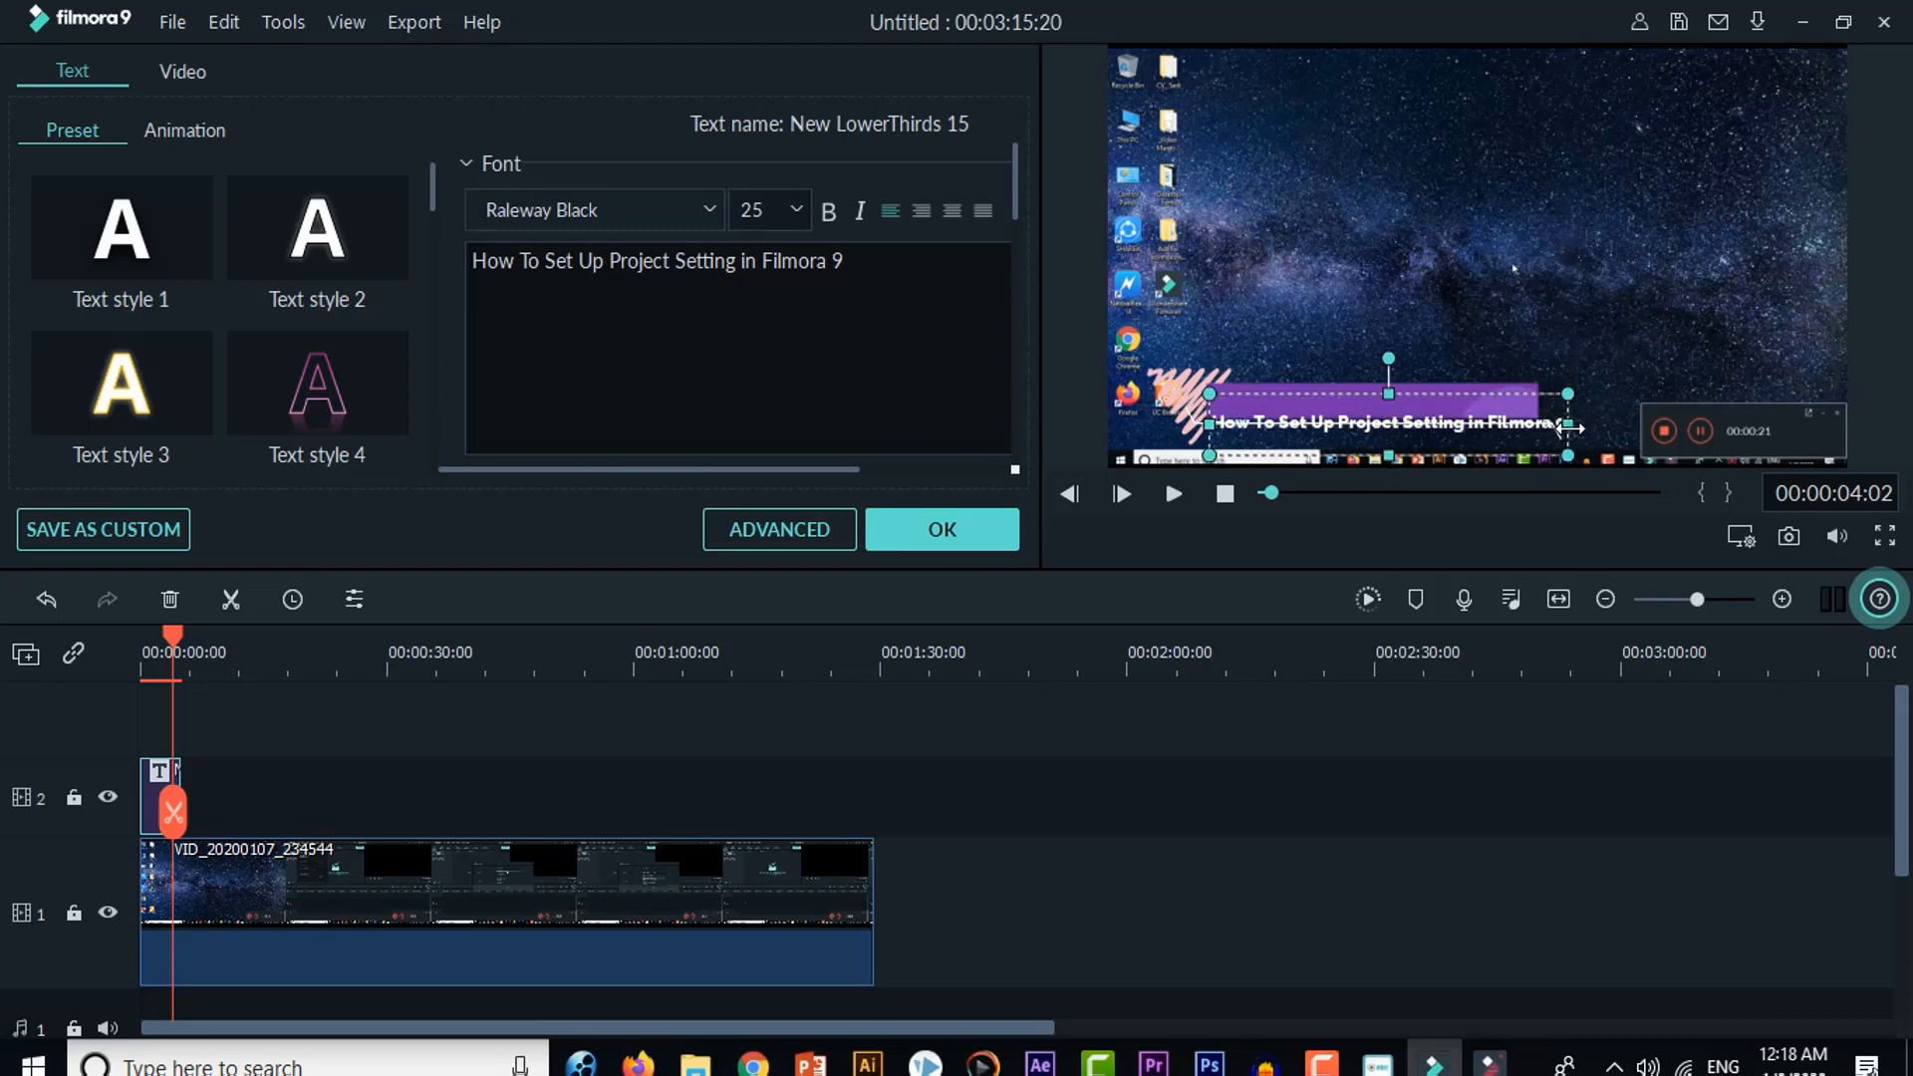
left_click_drag(1567, 427, 1520, 427)
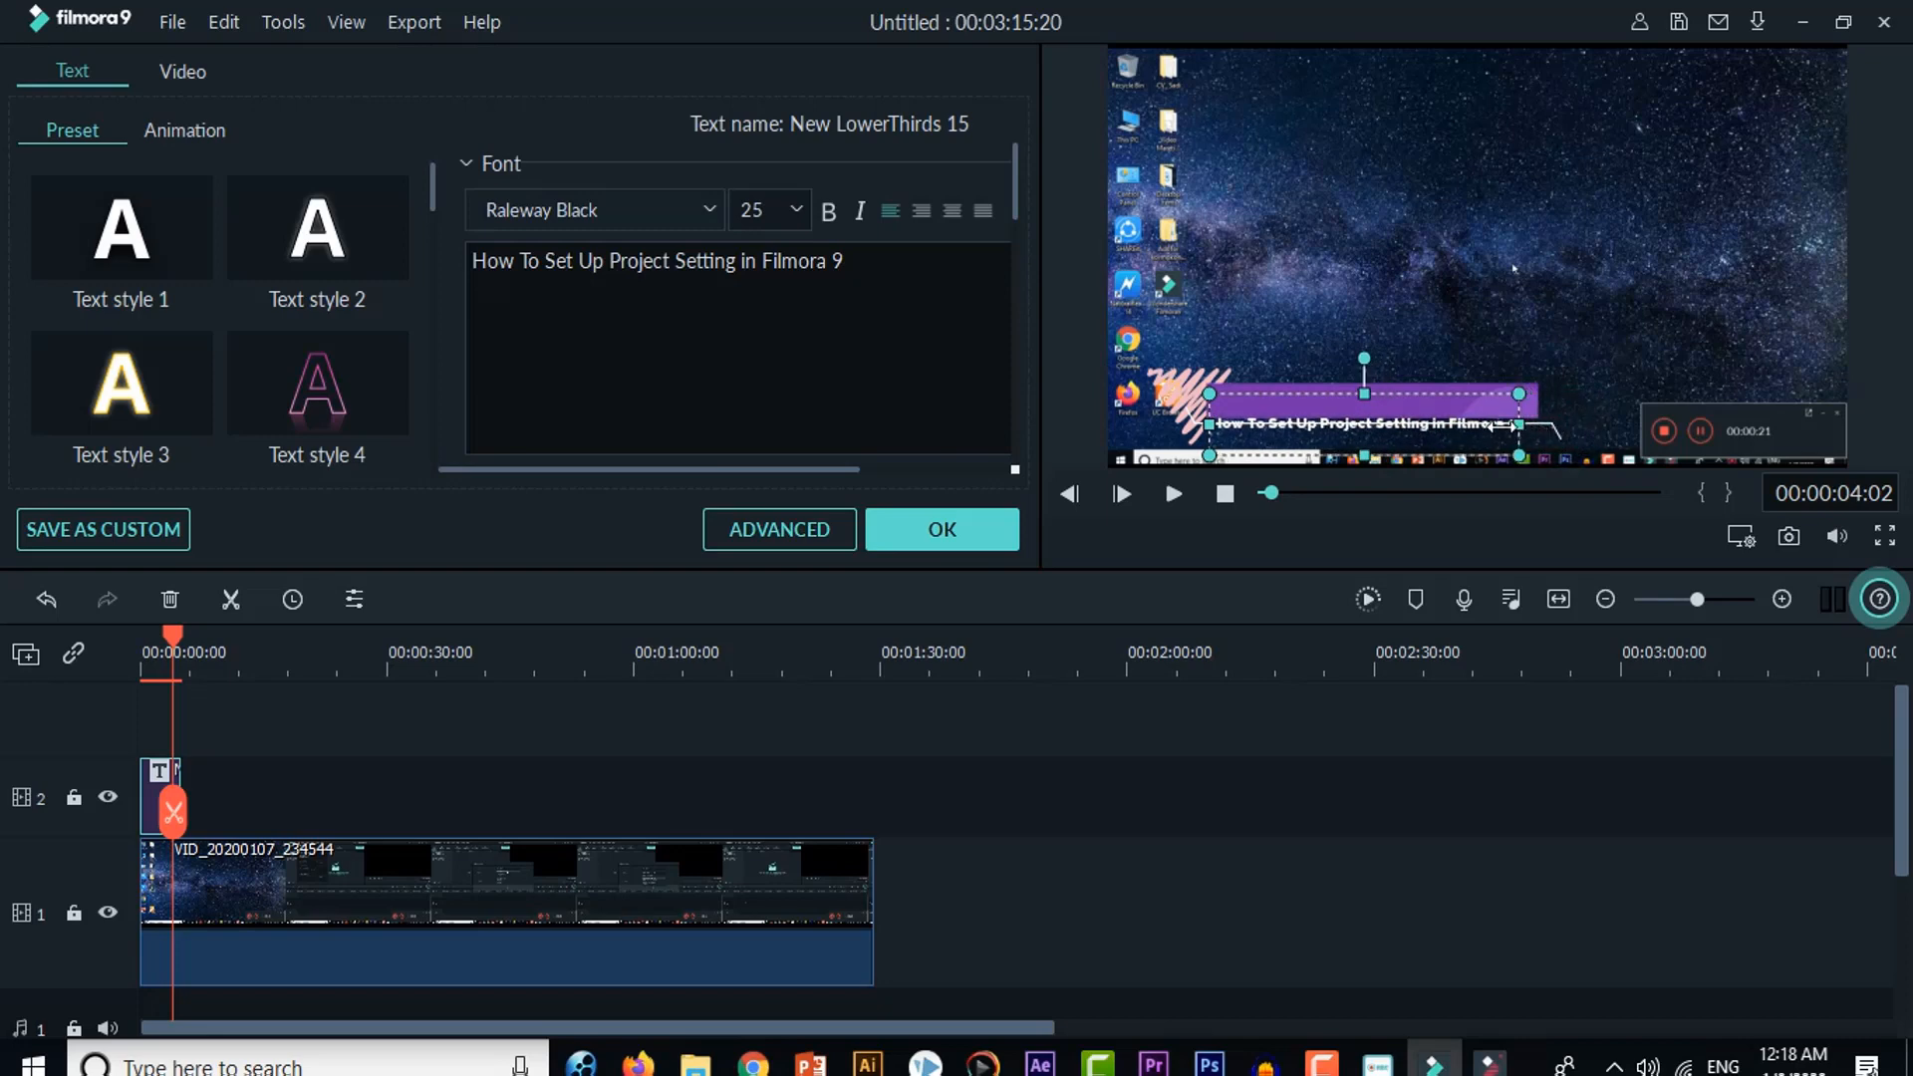
left_click_drag(1391, 424, 1396, 403)
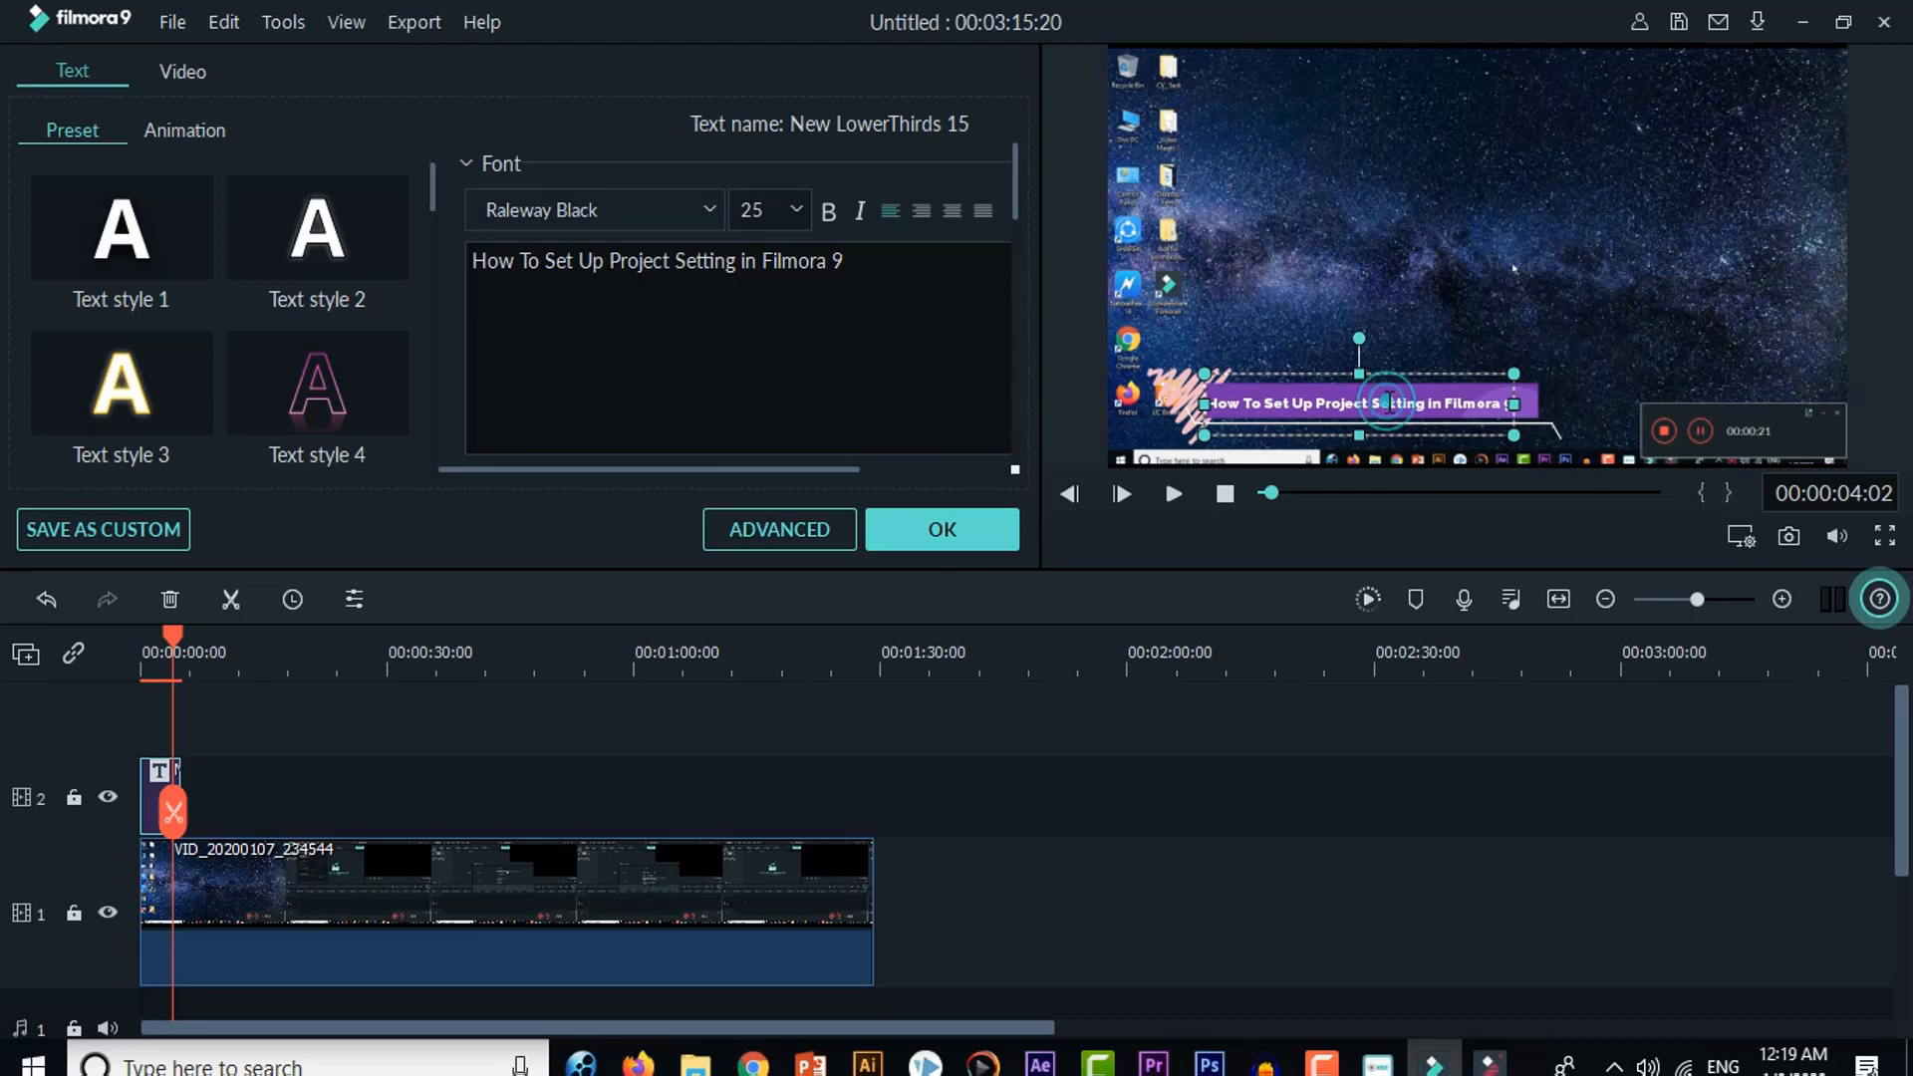
double_click(1394, 403)
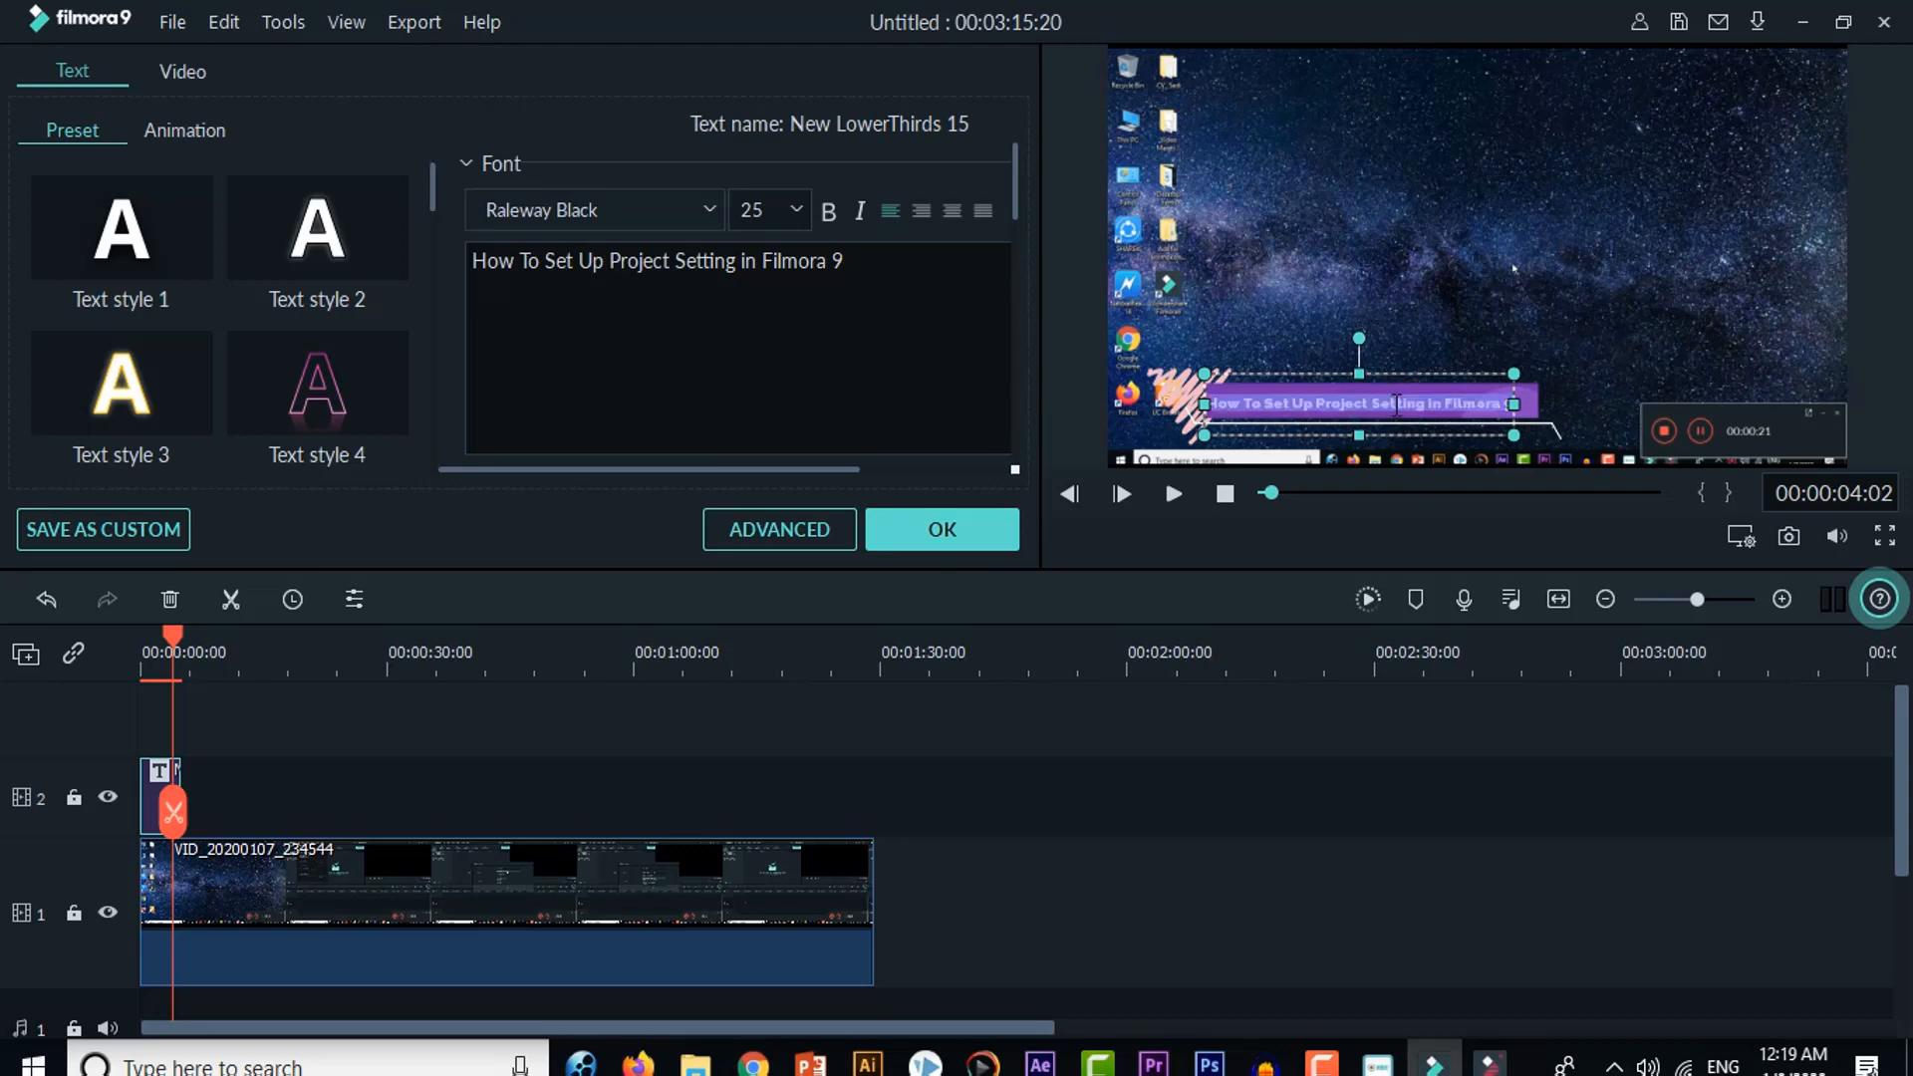
left_click(1522, 456)
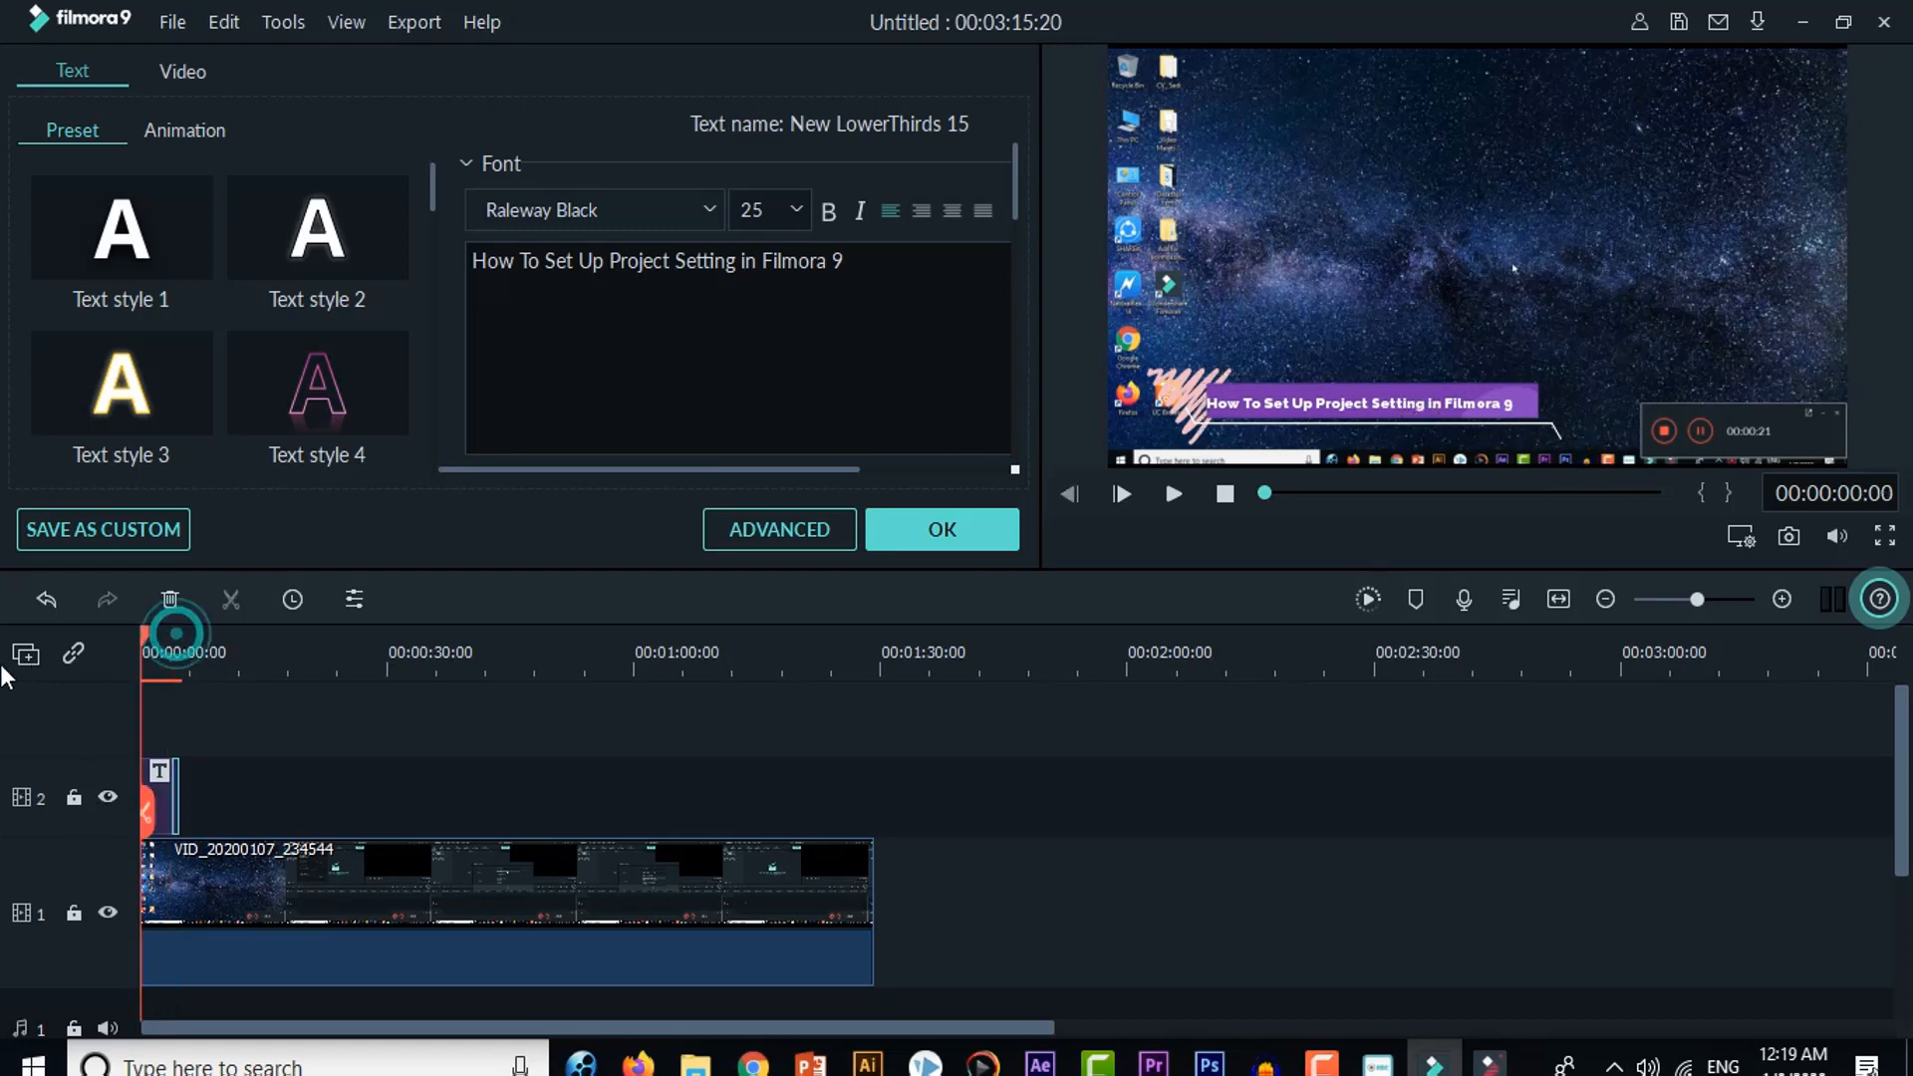
Step: Play the timeline from the beginning through the lower third to check its animation, then stop playback
left_click_drag(176, 643, 142, 646)
left_click(1174, 492)
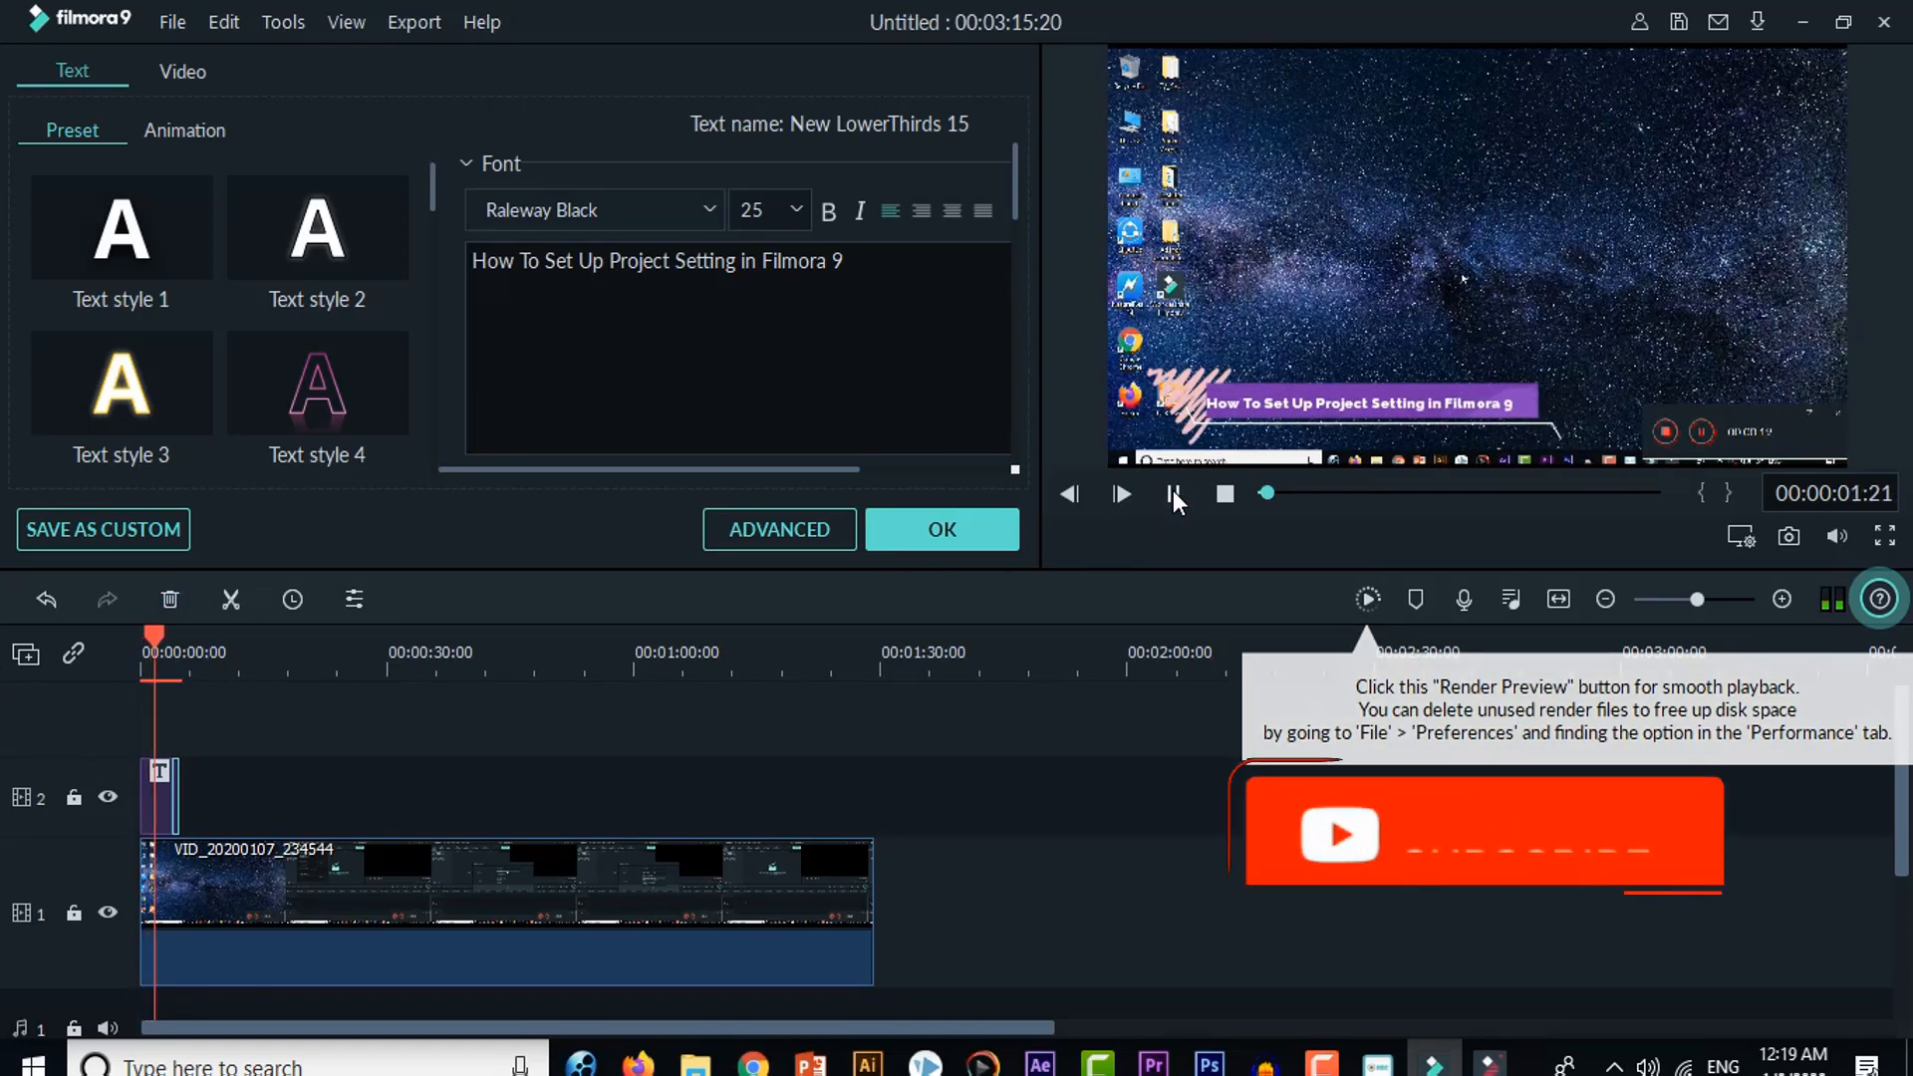
left_click(1172, 491)
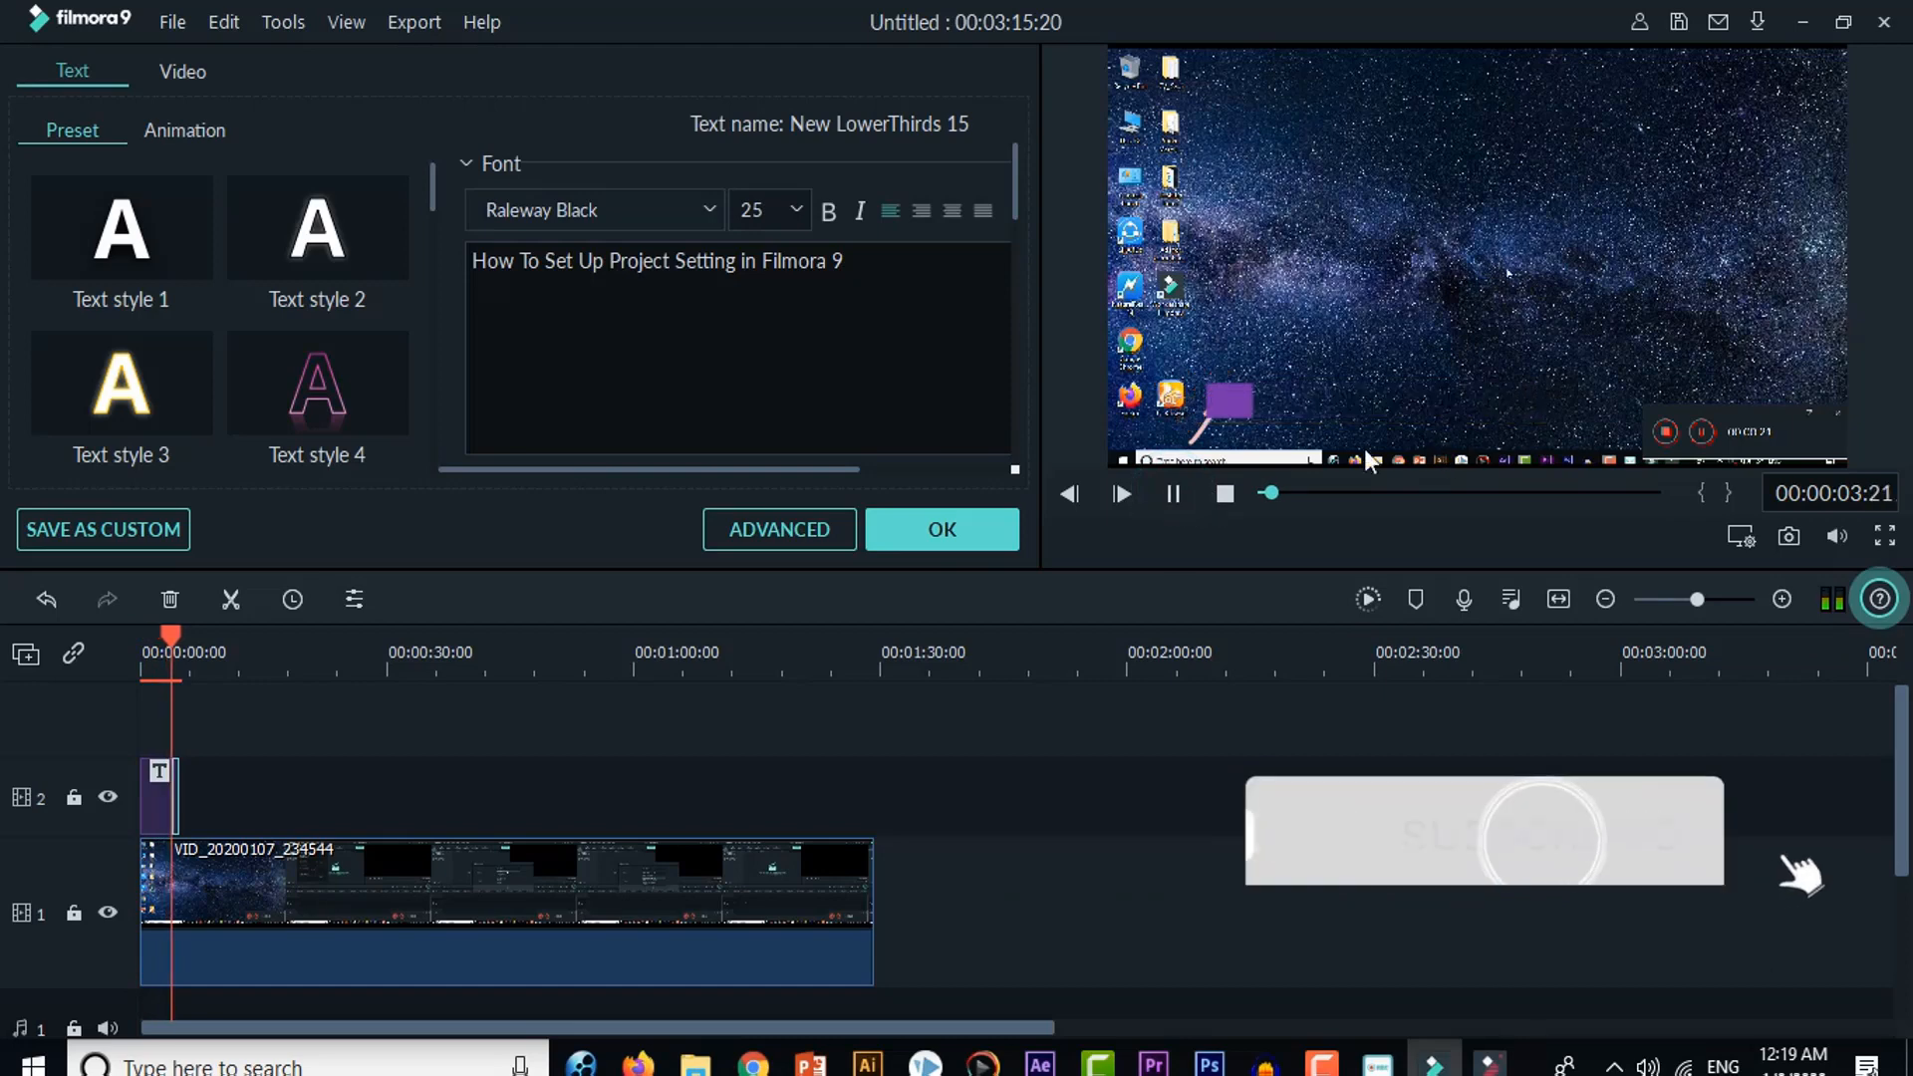
left_click(1174, 494)
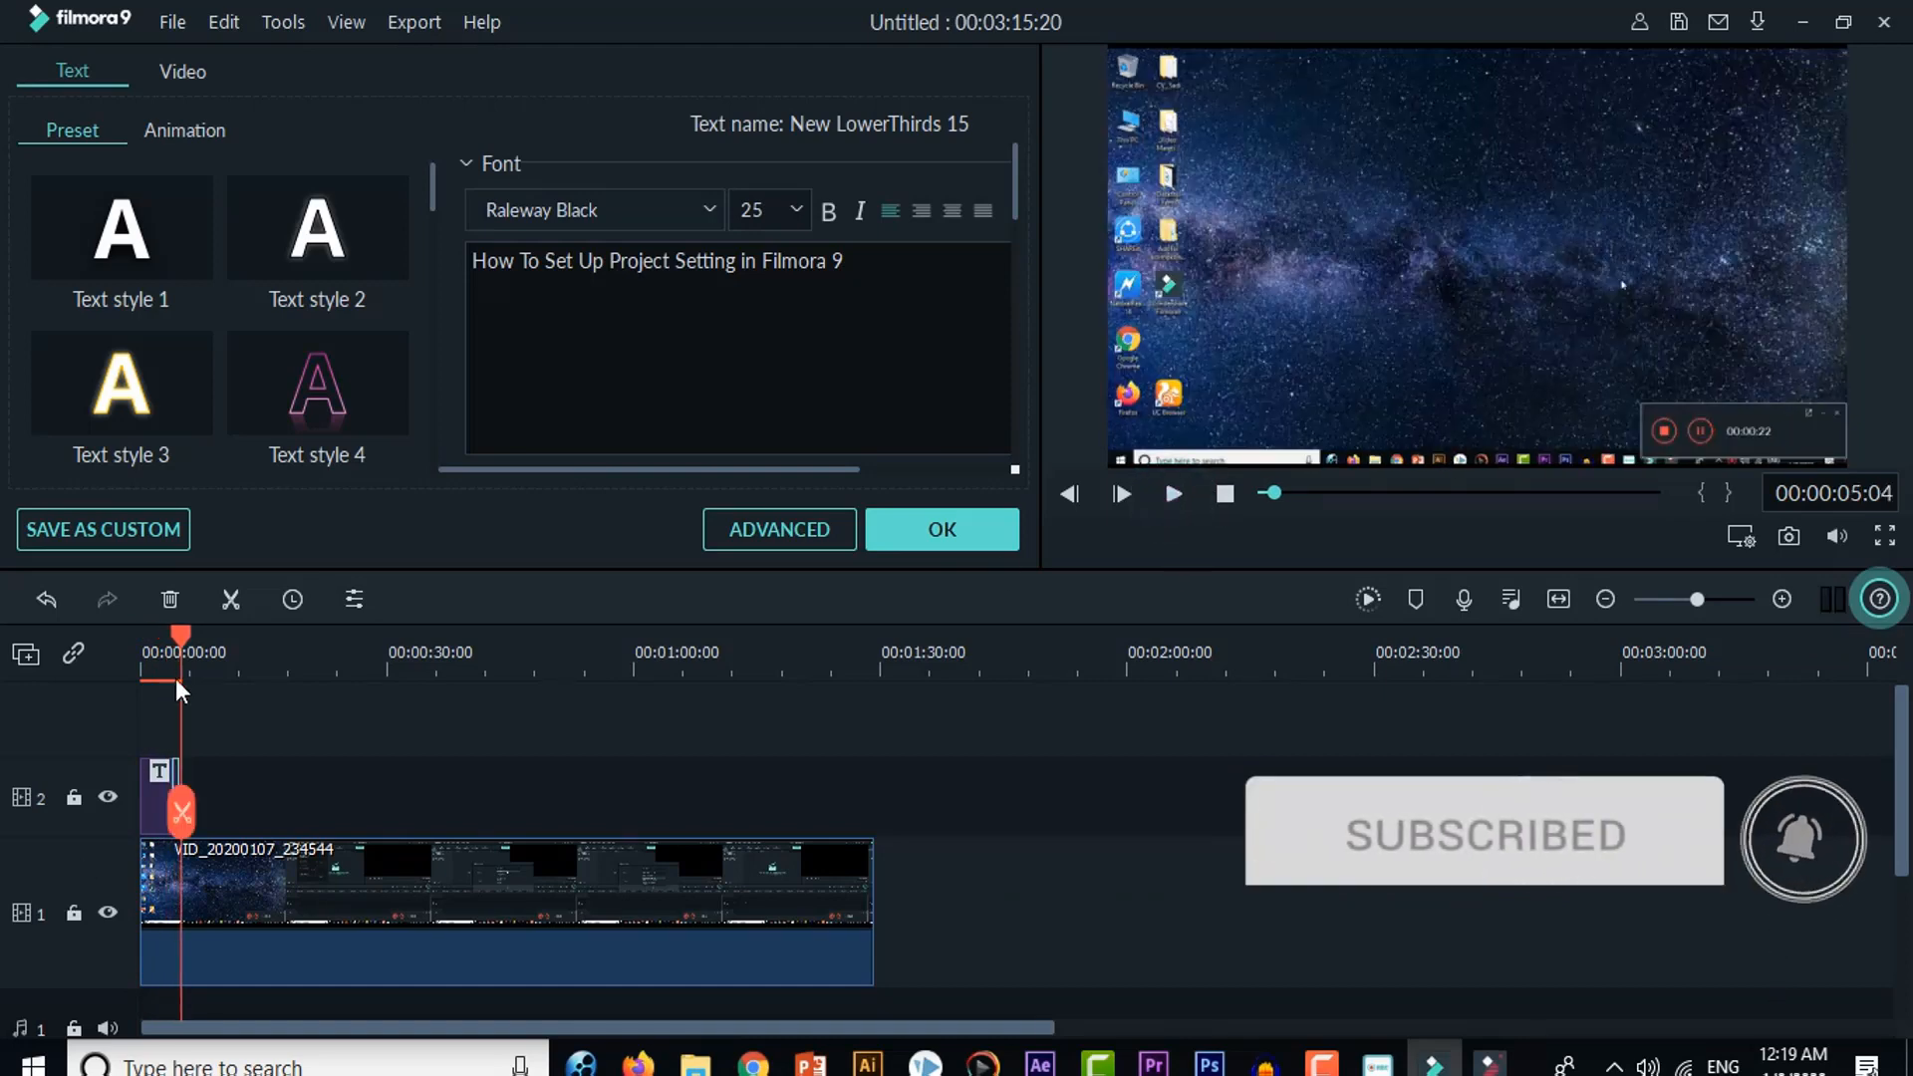
Step: Resize and shift the lower third's text box so the line spans the width of the purple bar
left_click_drag(179, 640, 153, 650)
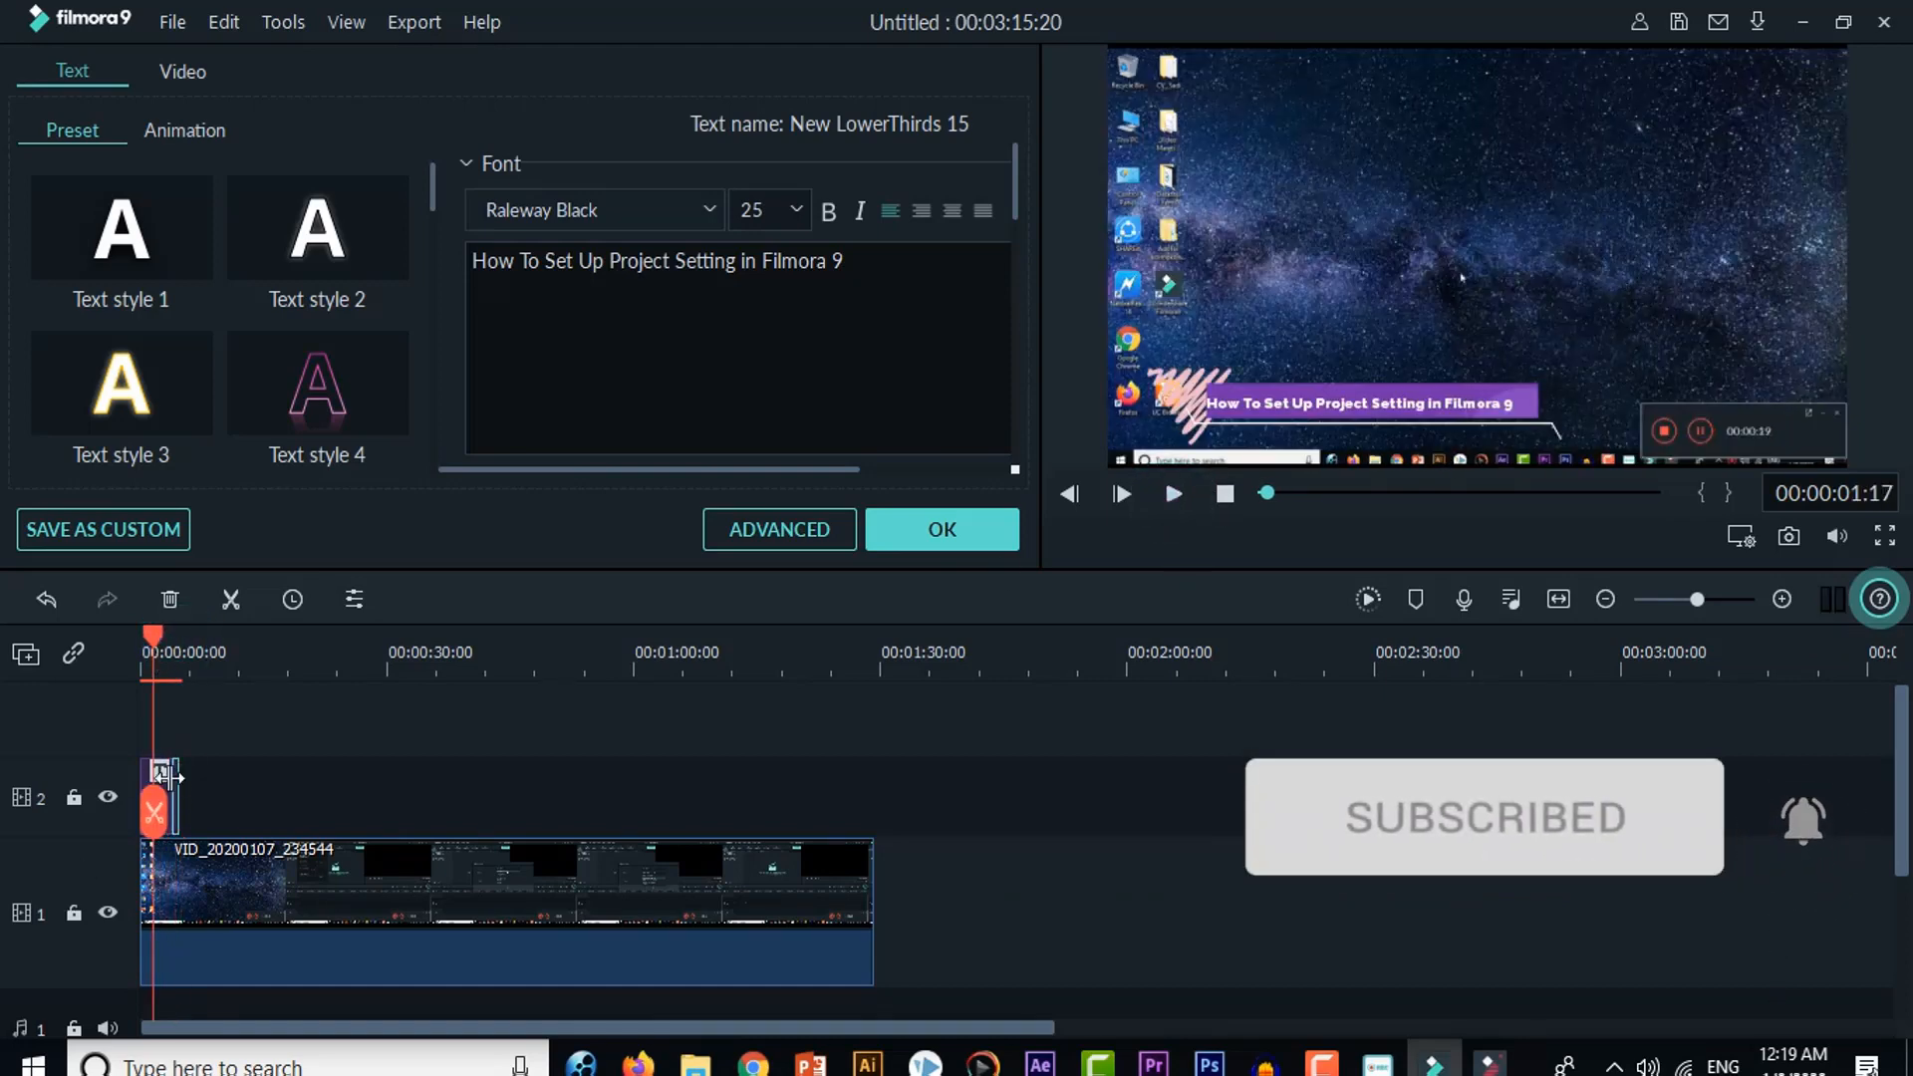
left_click(177, 774)
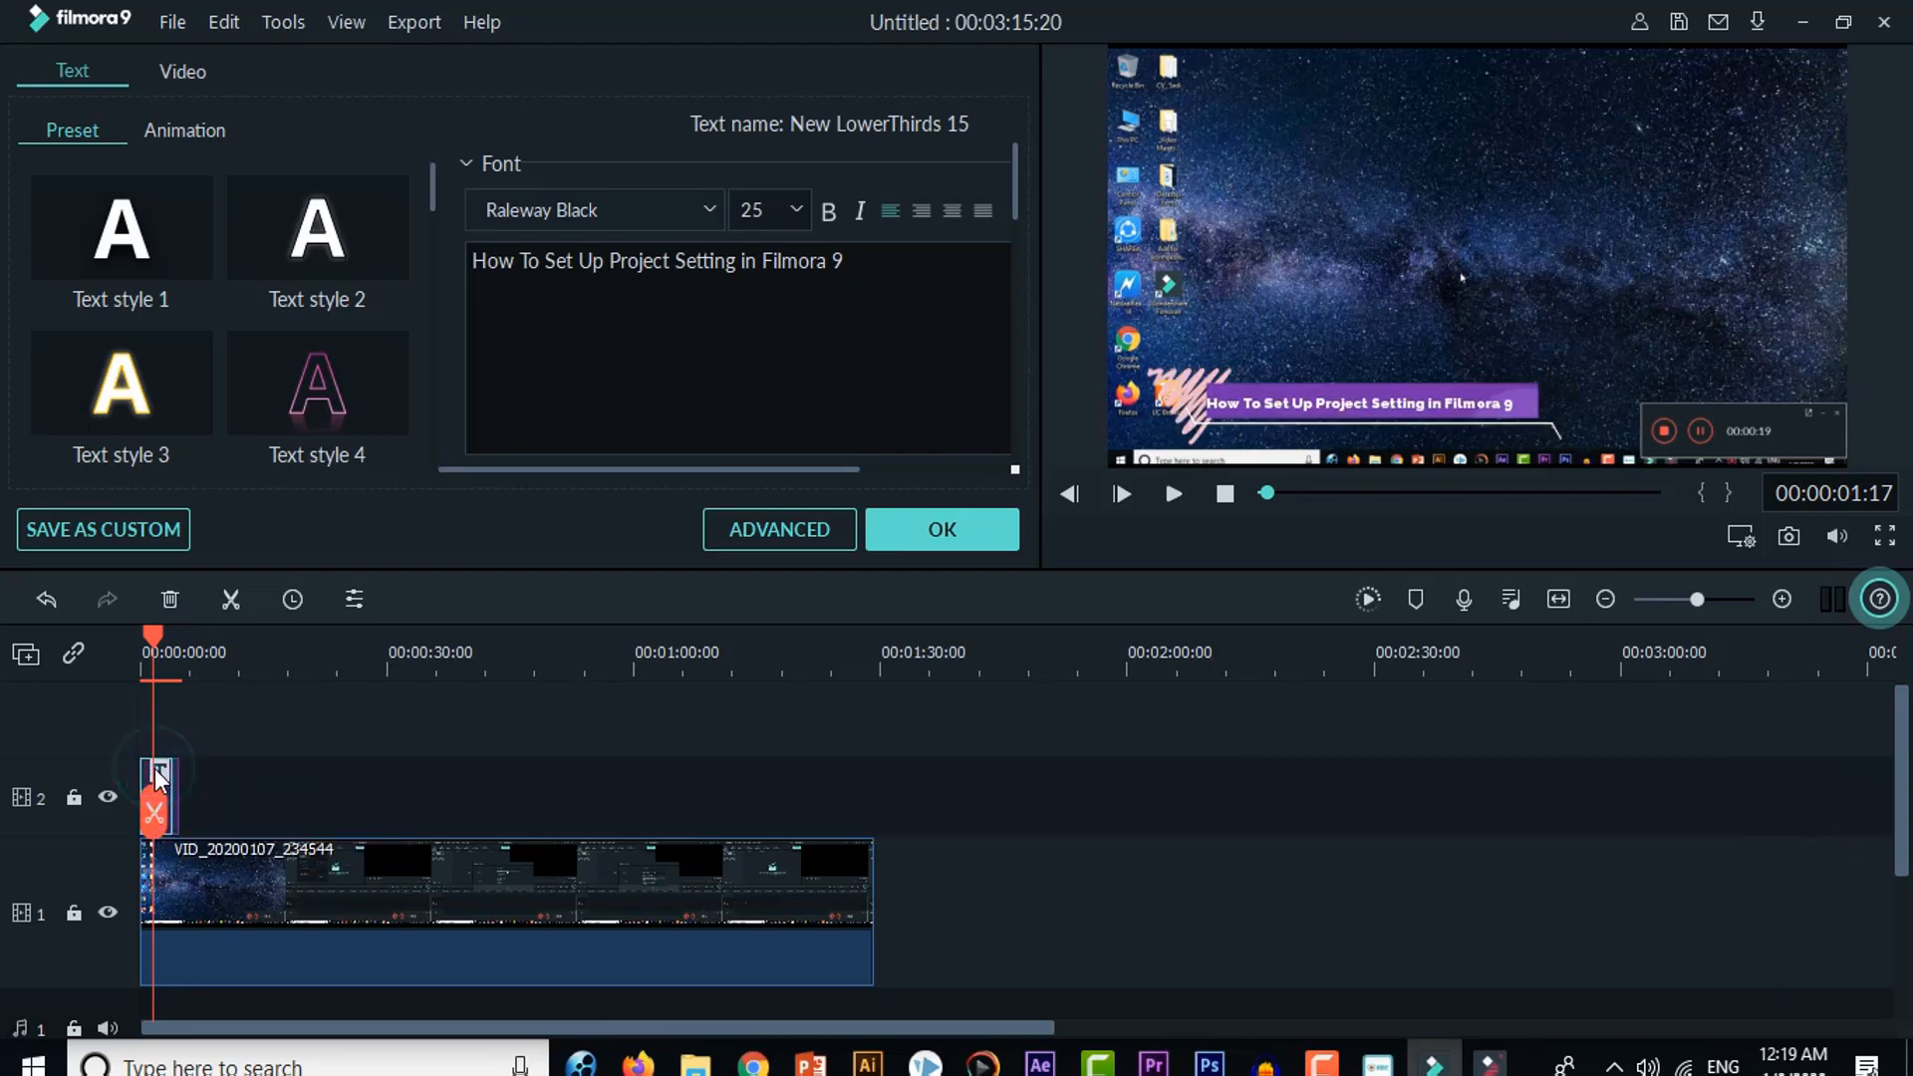
left_click(1324, 404)
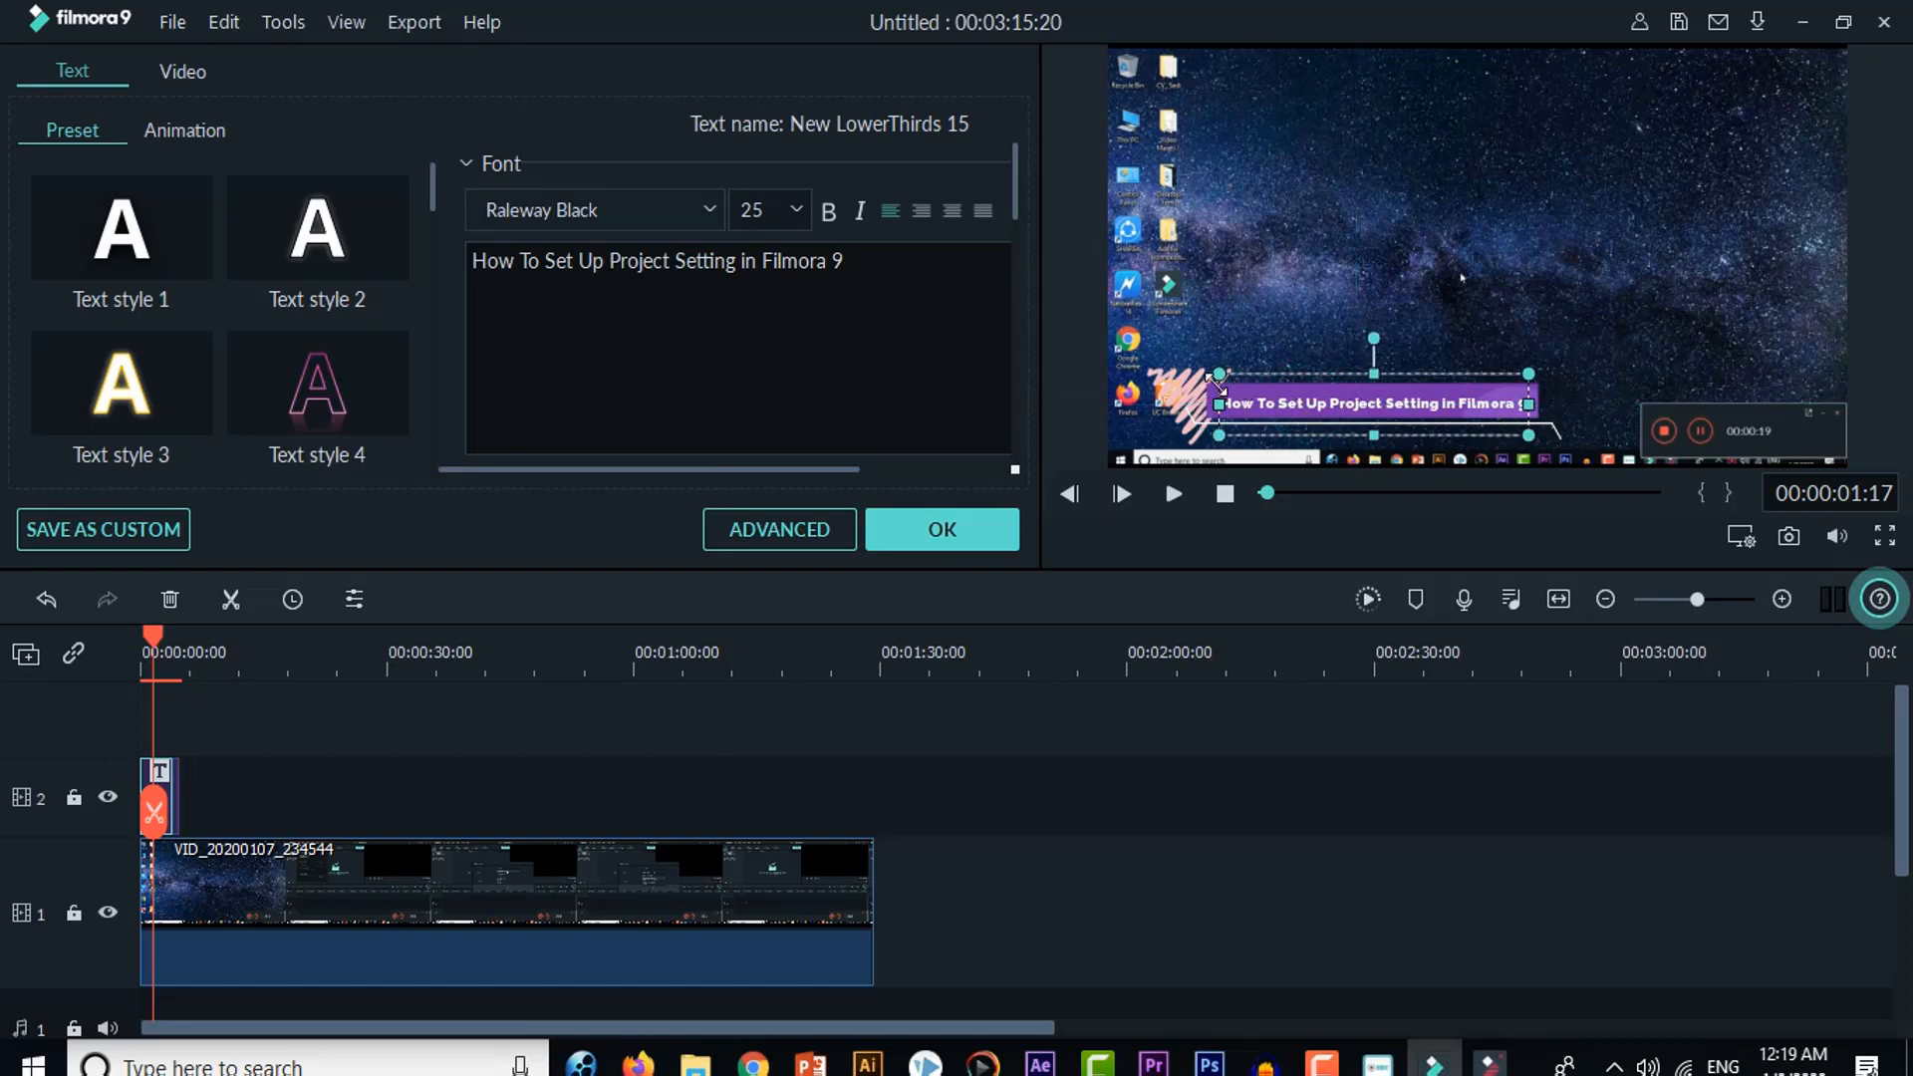
left_click_drag(1218, 380, 1171, 371)
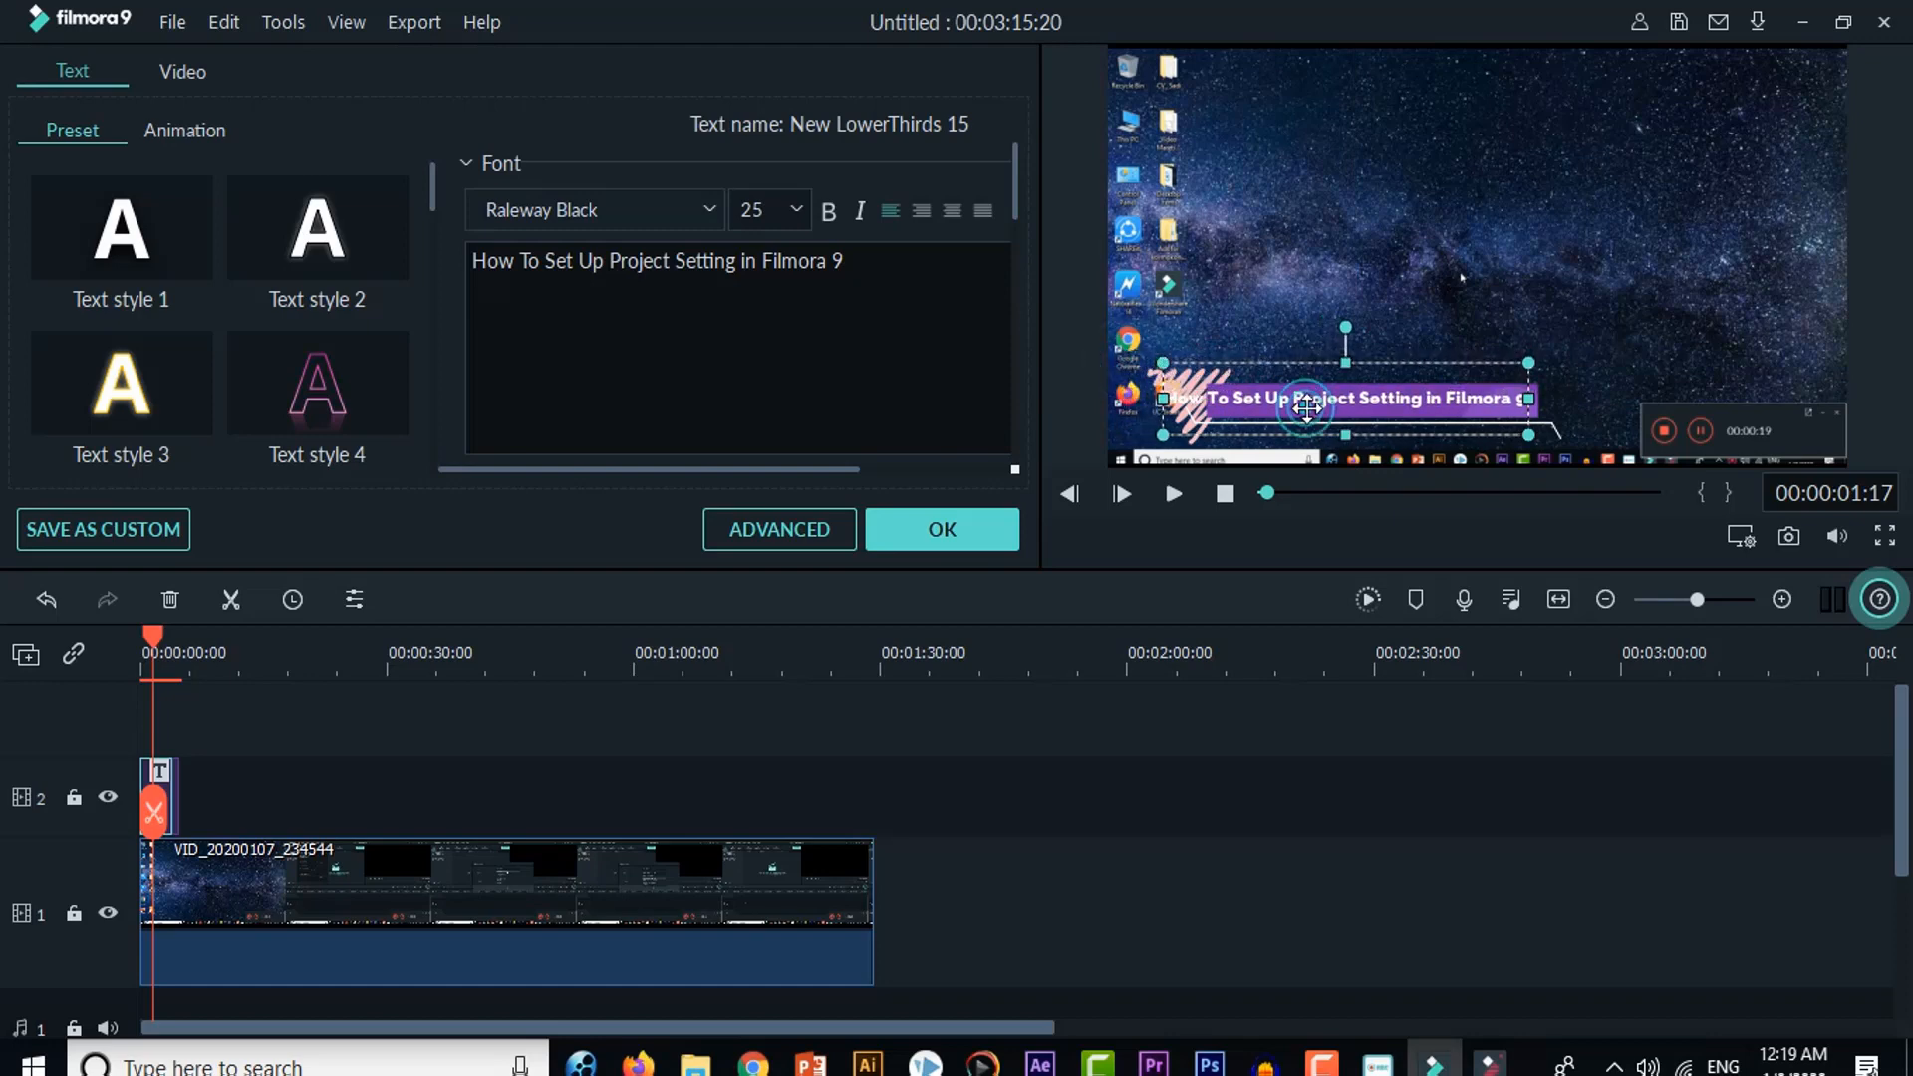
left_click_drag(1306, 408, 1321, 405)
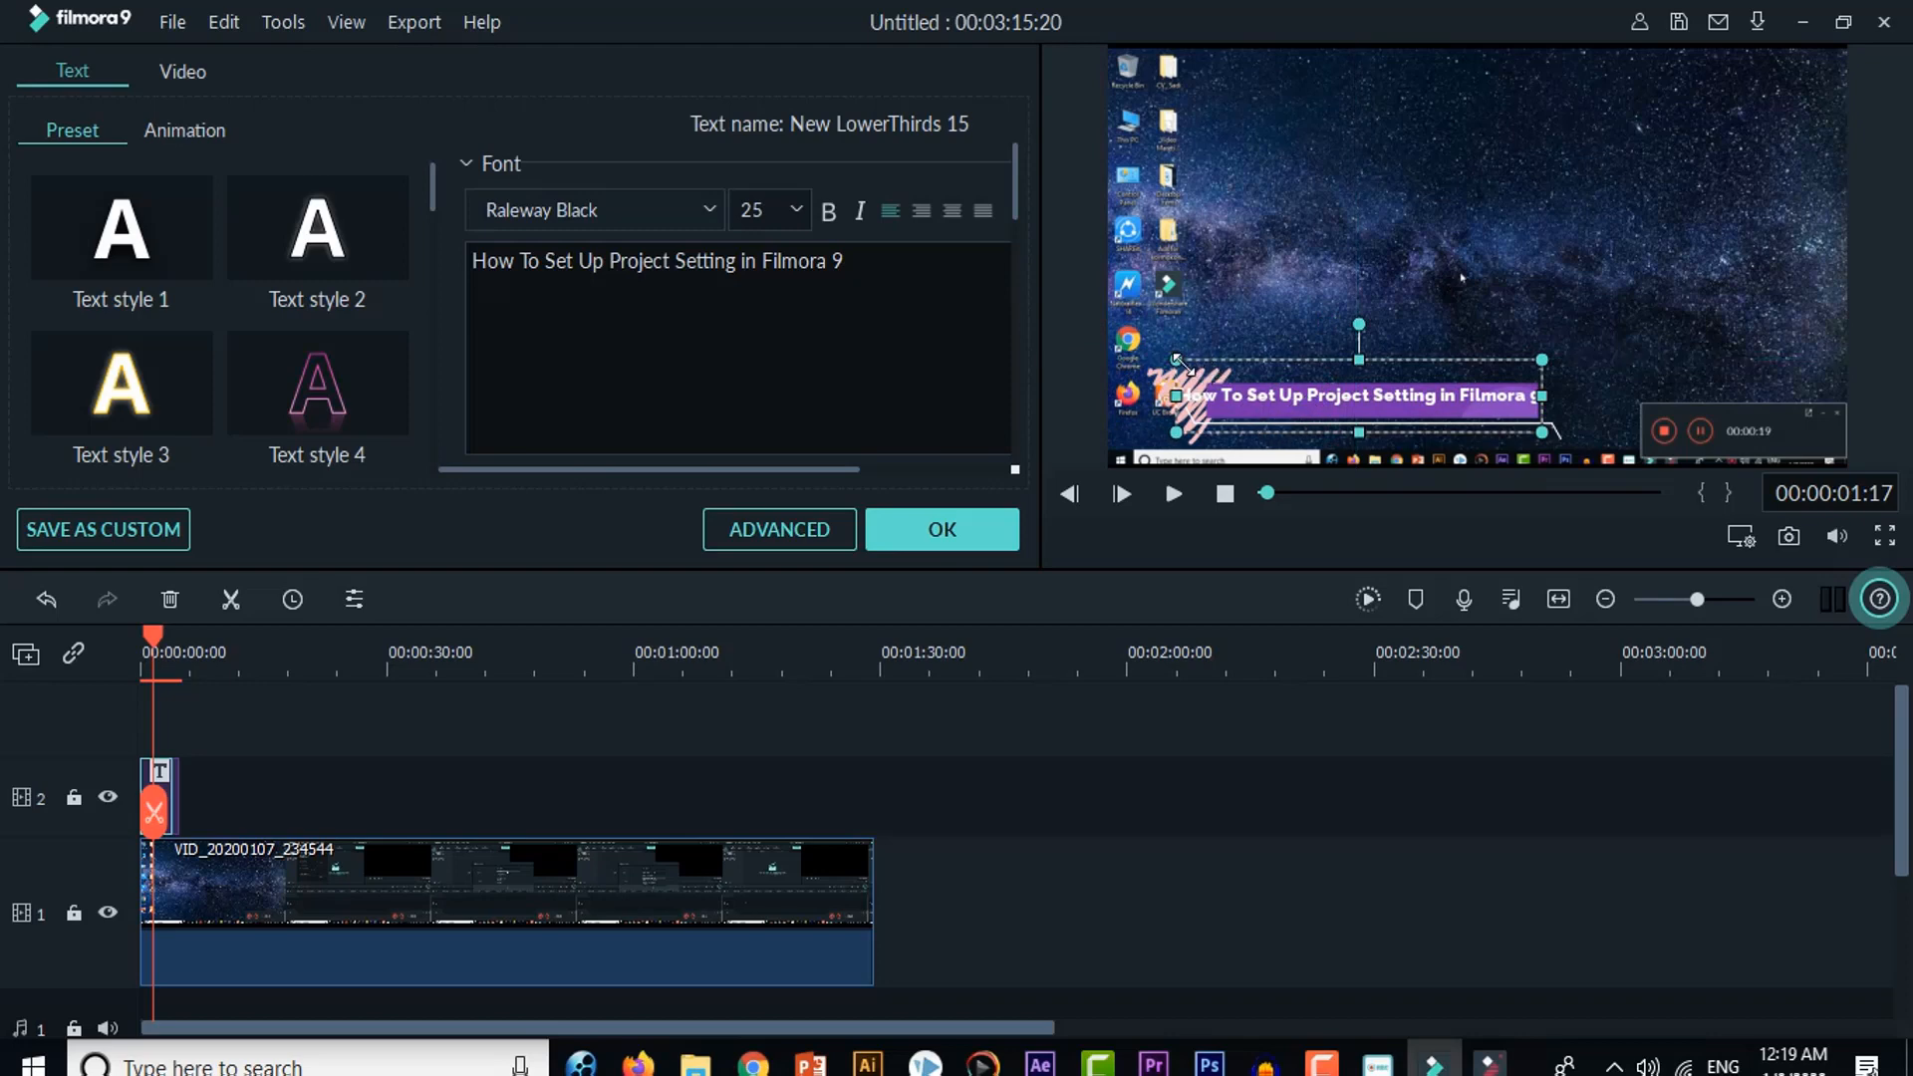
left_click_drag(1179, 362, 1208, 383)
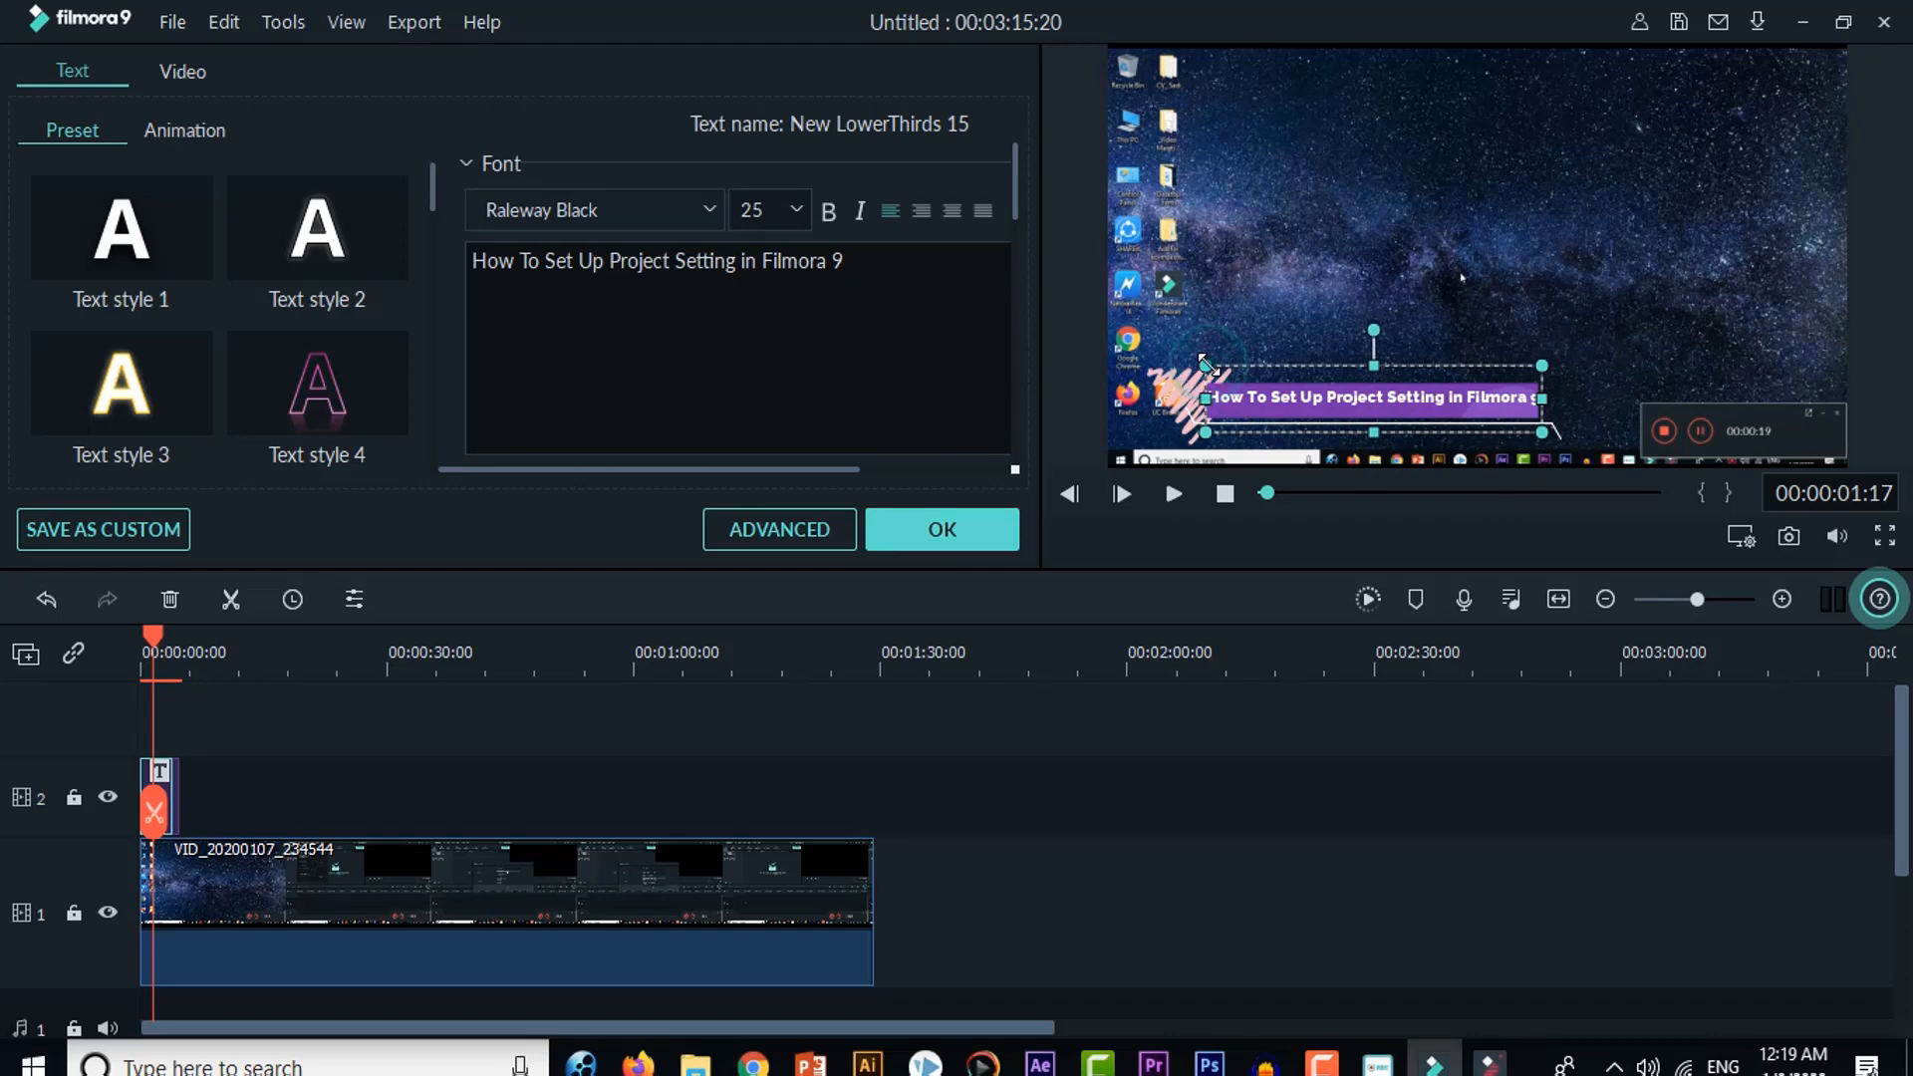
left_click_drag(1209, 365, 1211, 367)
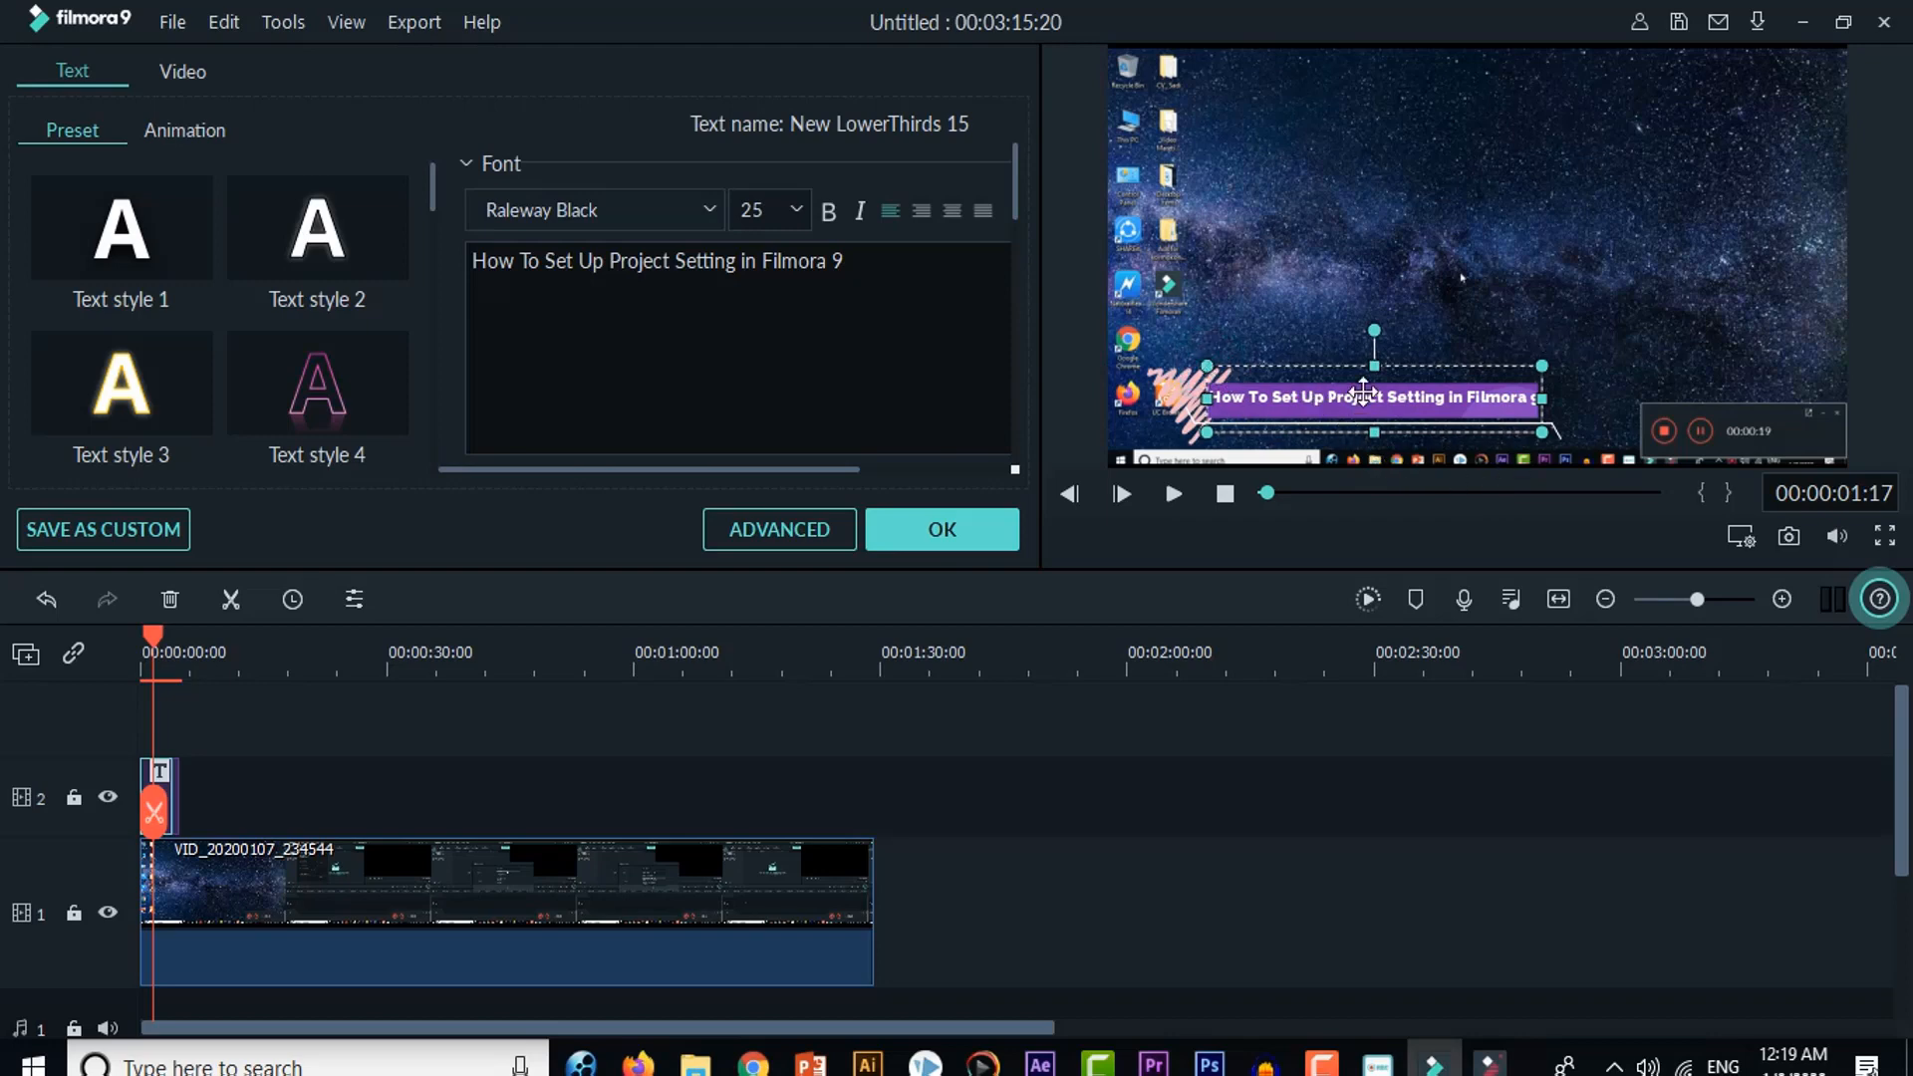
Step: Play the lower third twice from the beginning of the timeline to check the text's fit, pausing after each run
left_click_drag(154, 656, 6, 670)
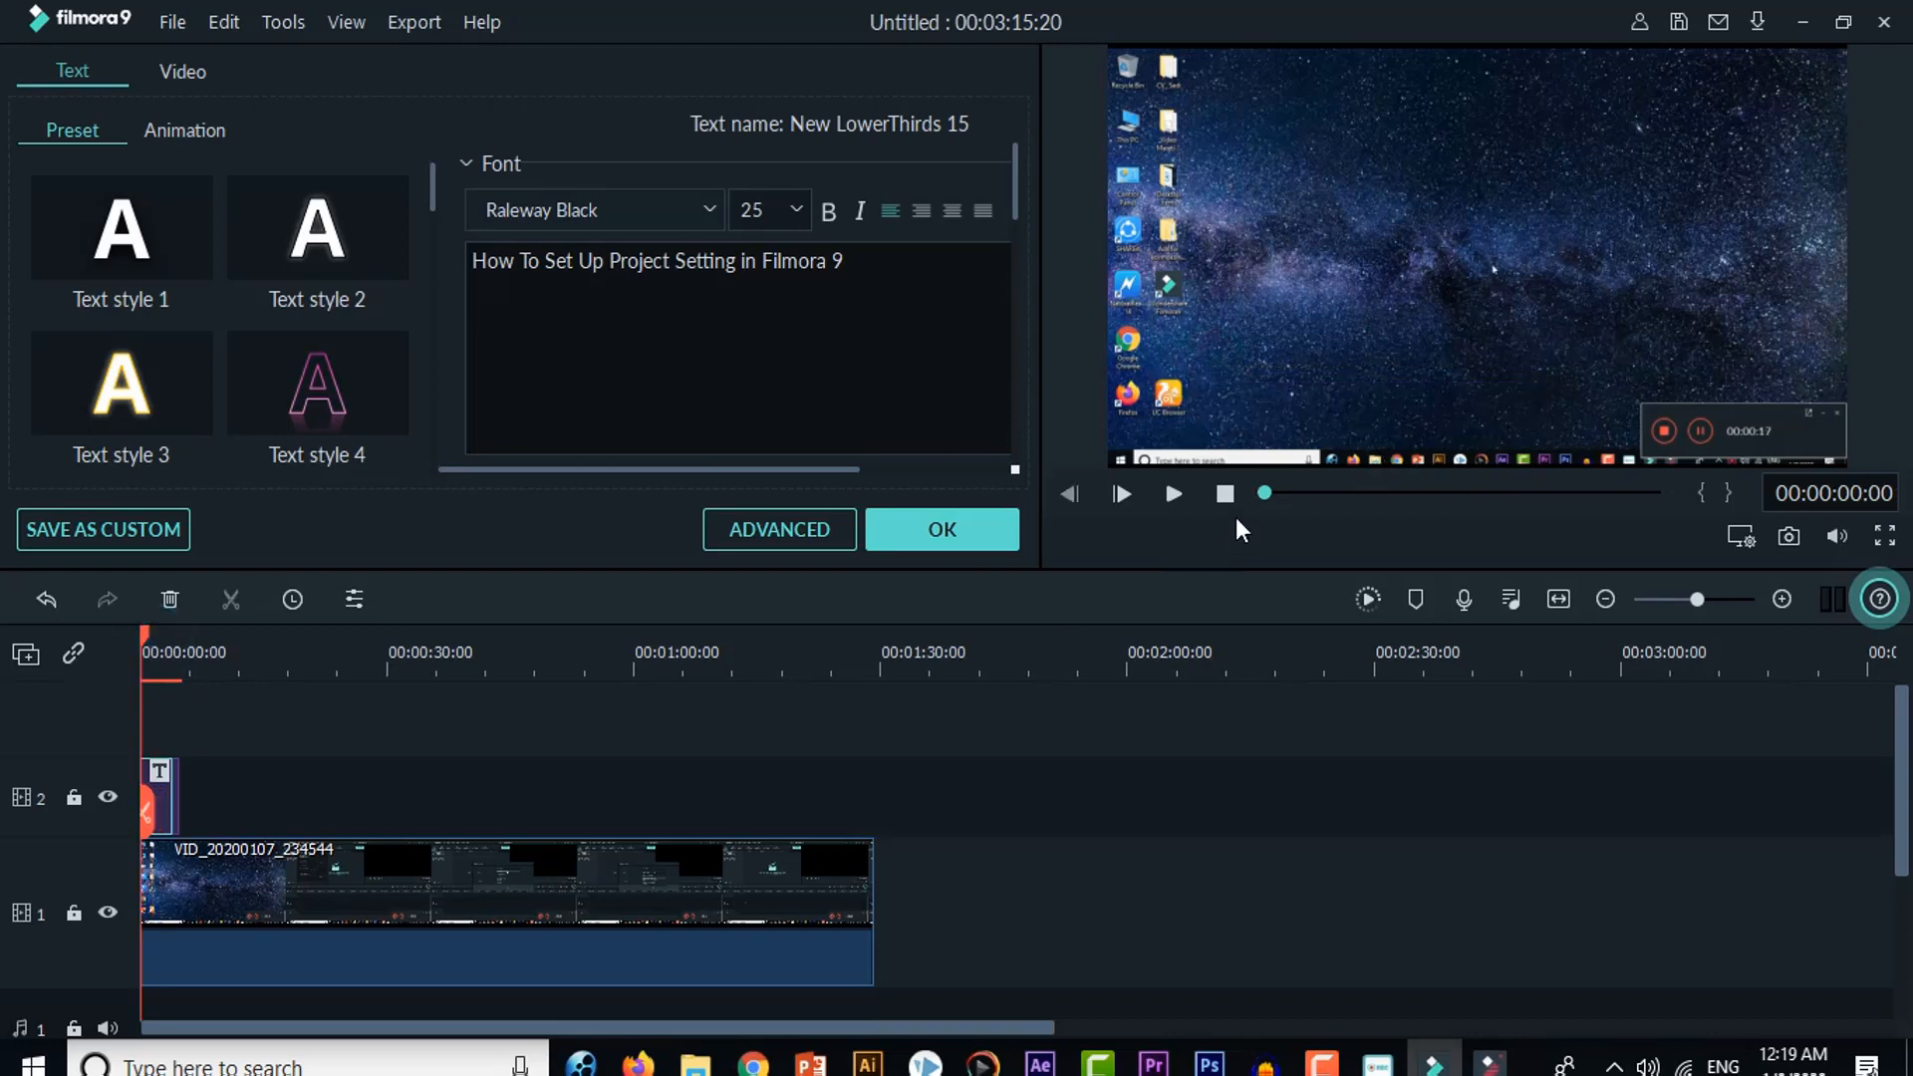
left_click(1172, 493)
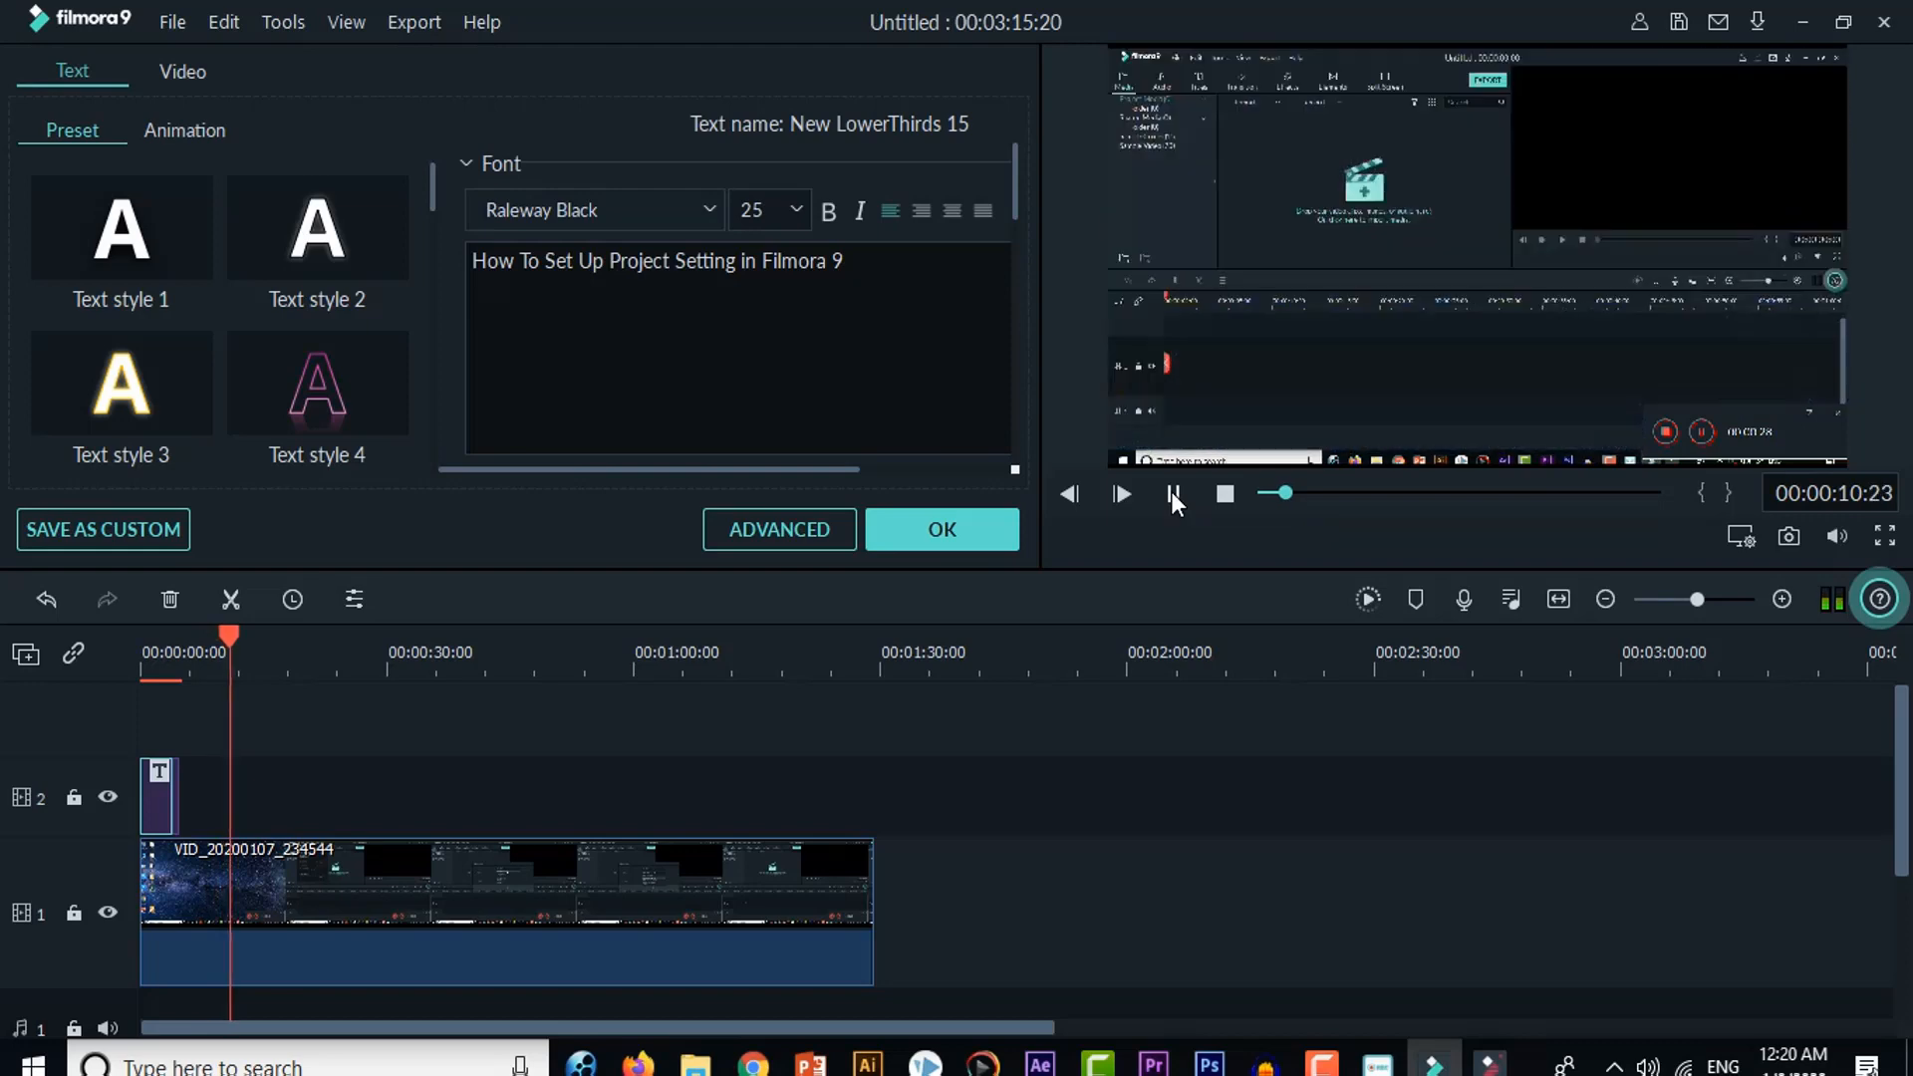
left_click(1172, 494)
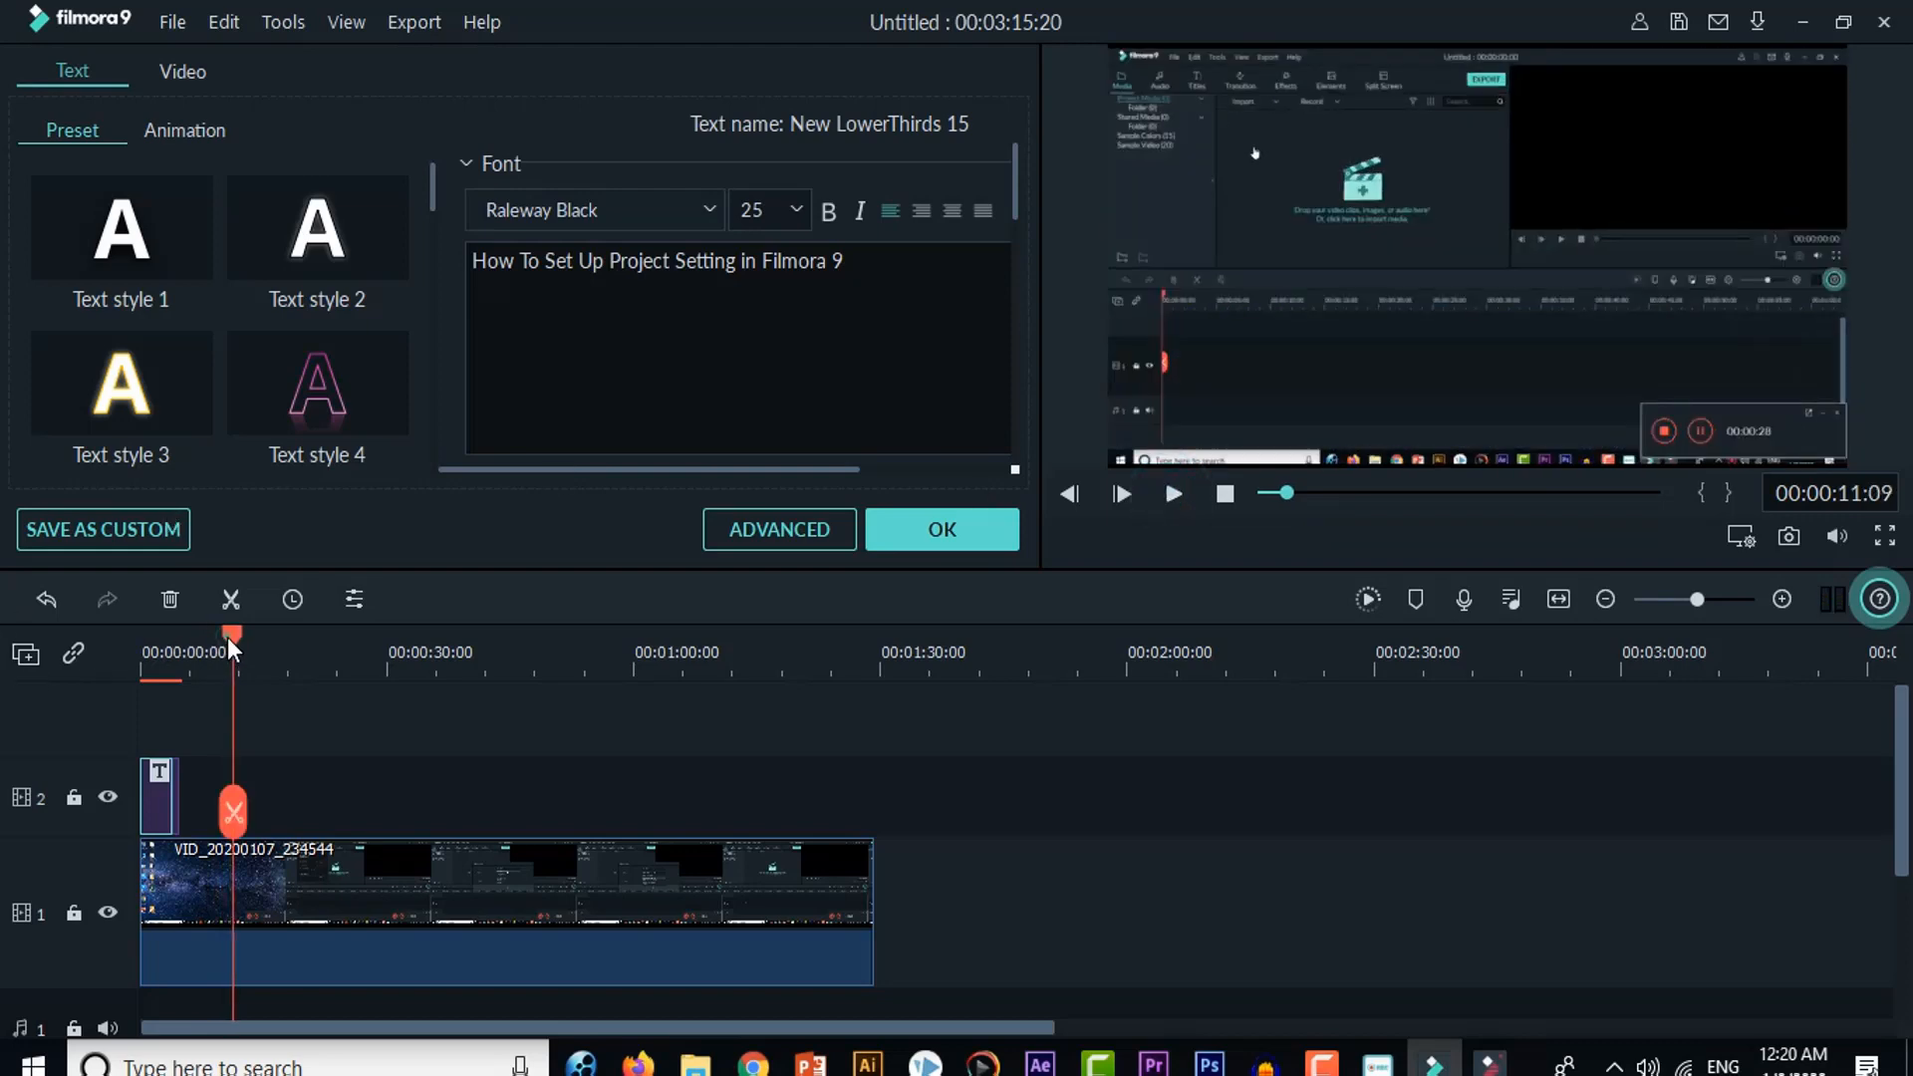
left_click_drag(242, 653, 141, 653)
left_click(1173, 494)
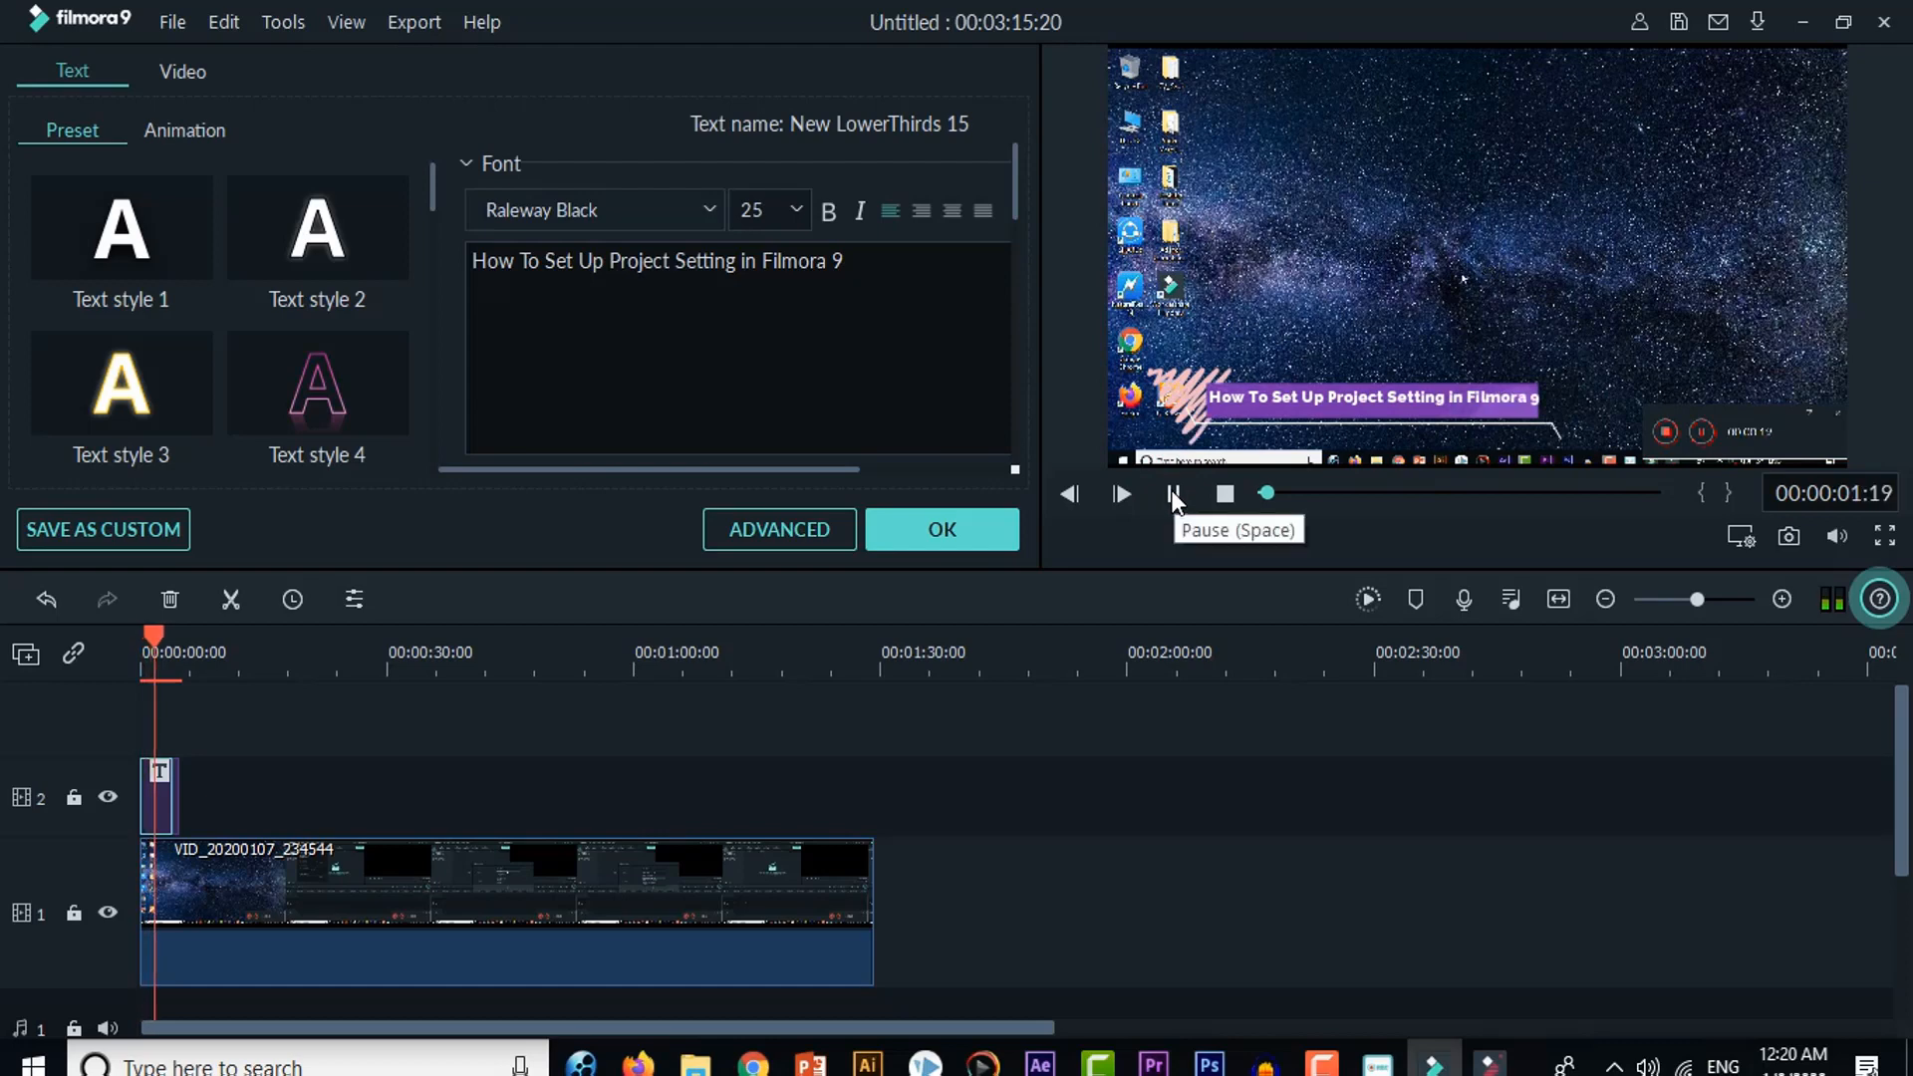
left_click(1175, 495)
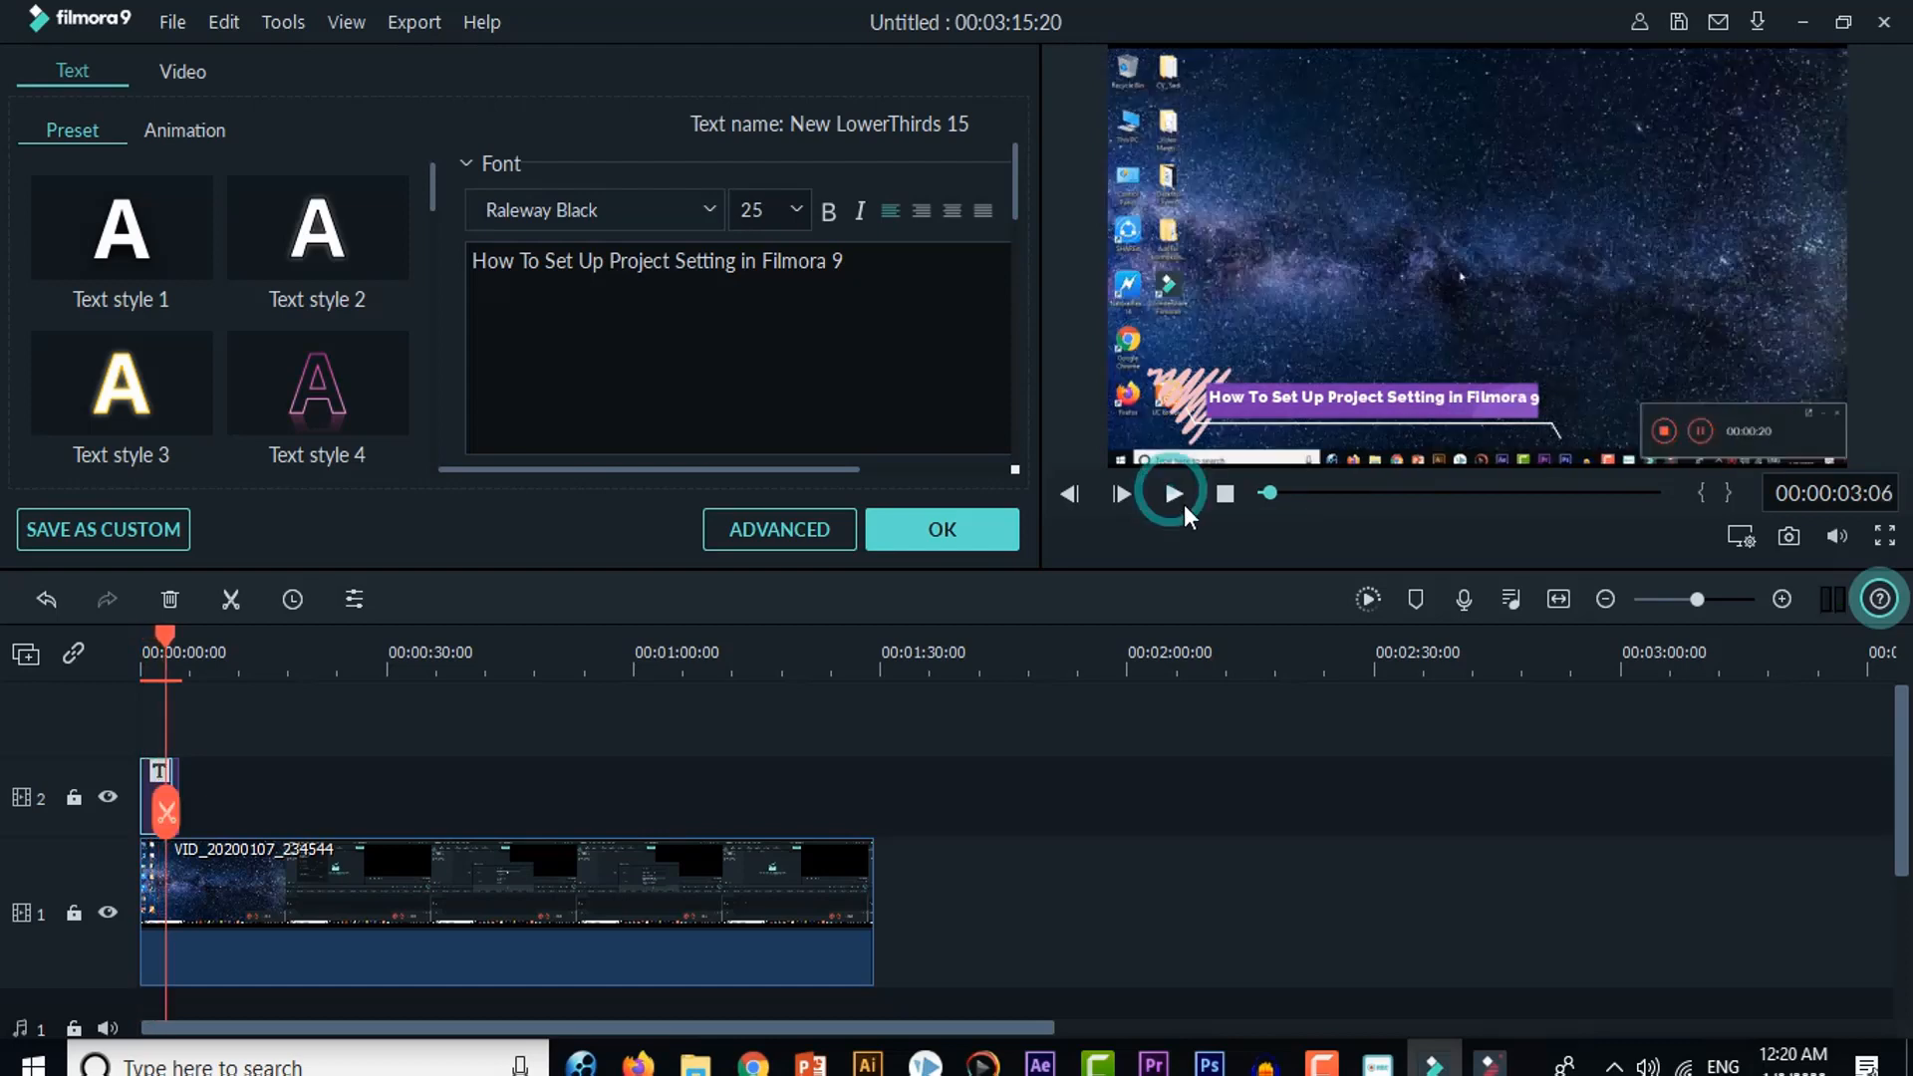
Step: Set the lower third's font size to 24, accept the title edits and realign the text vertically within the purple bar
left_click(1475, 395)
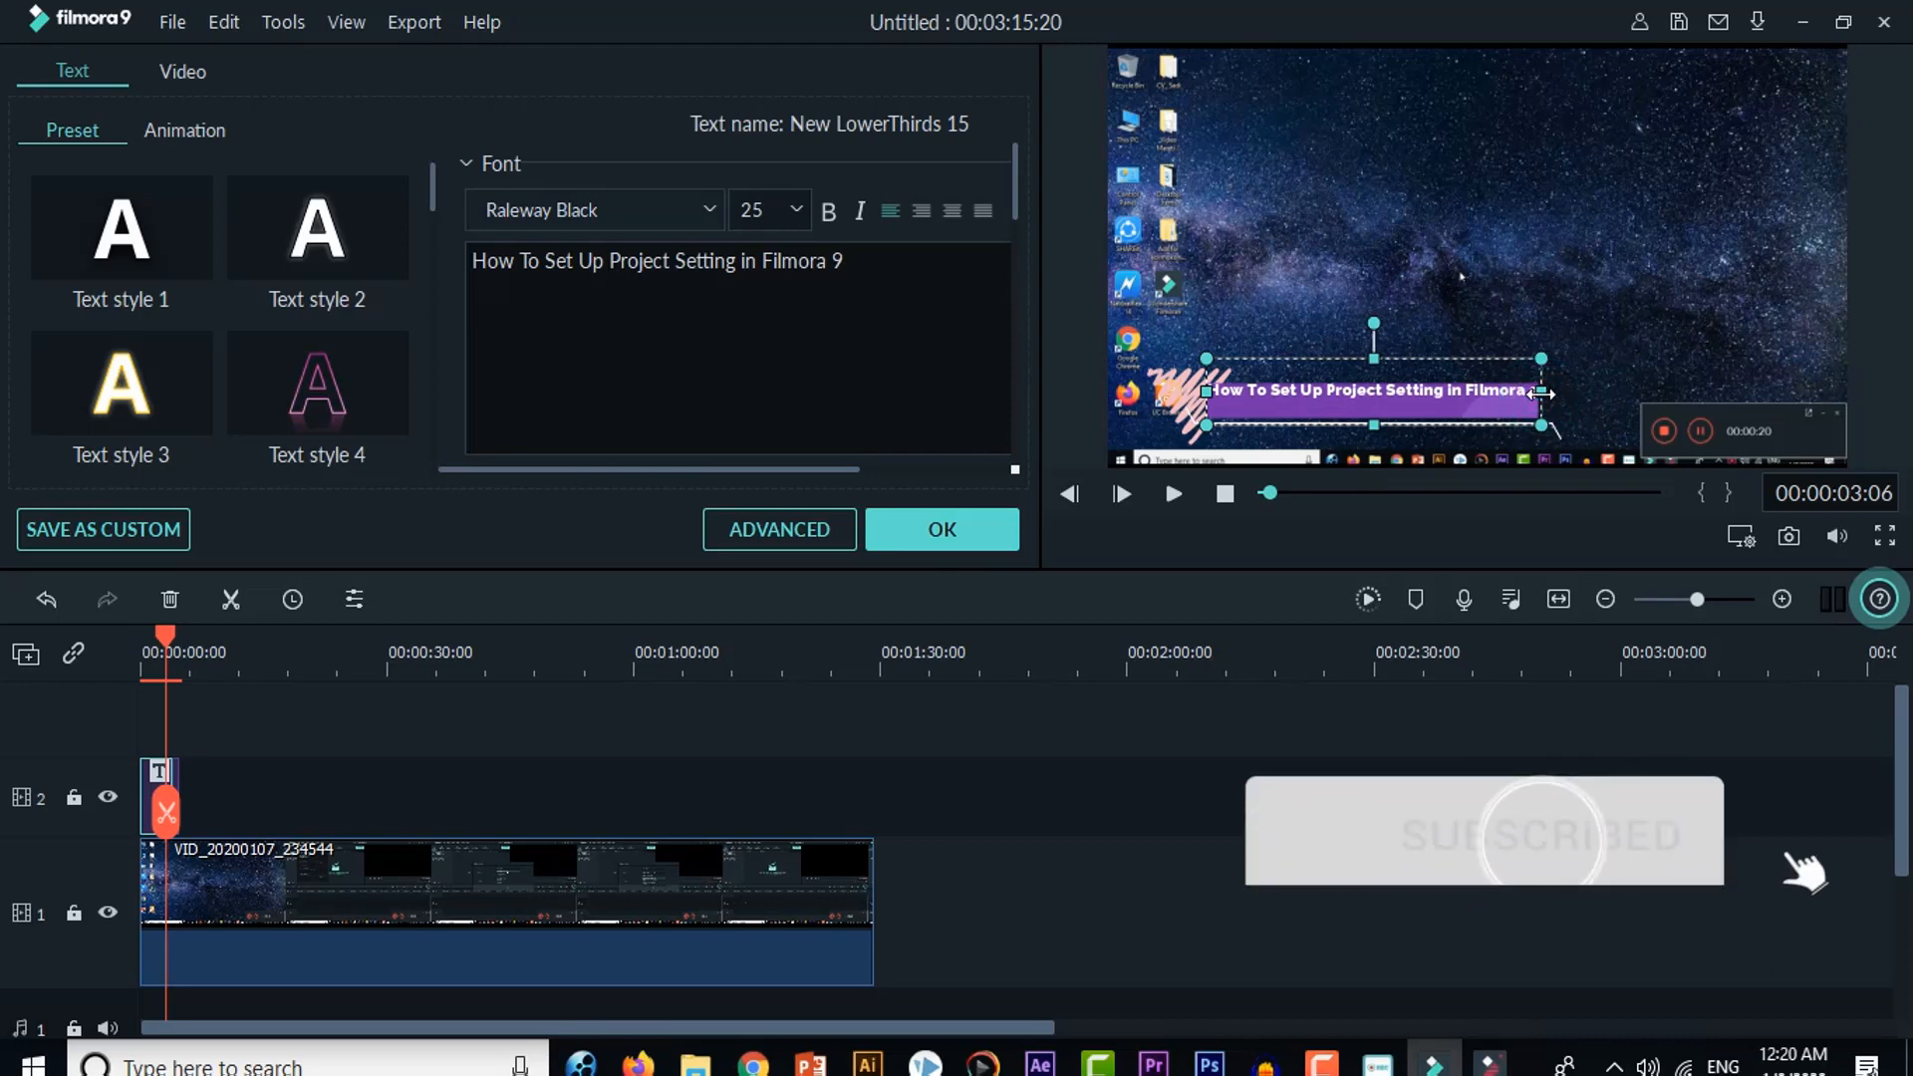
left_click(792, 211)
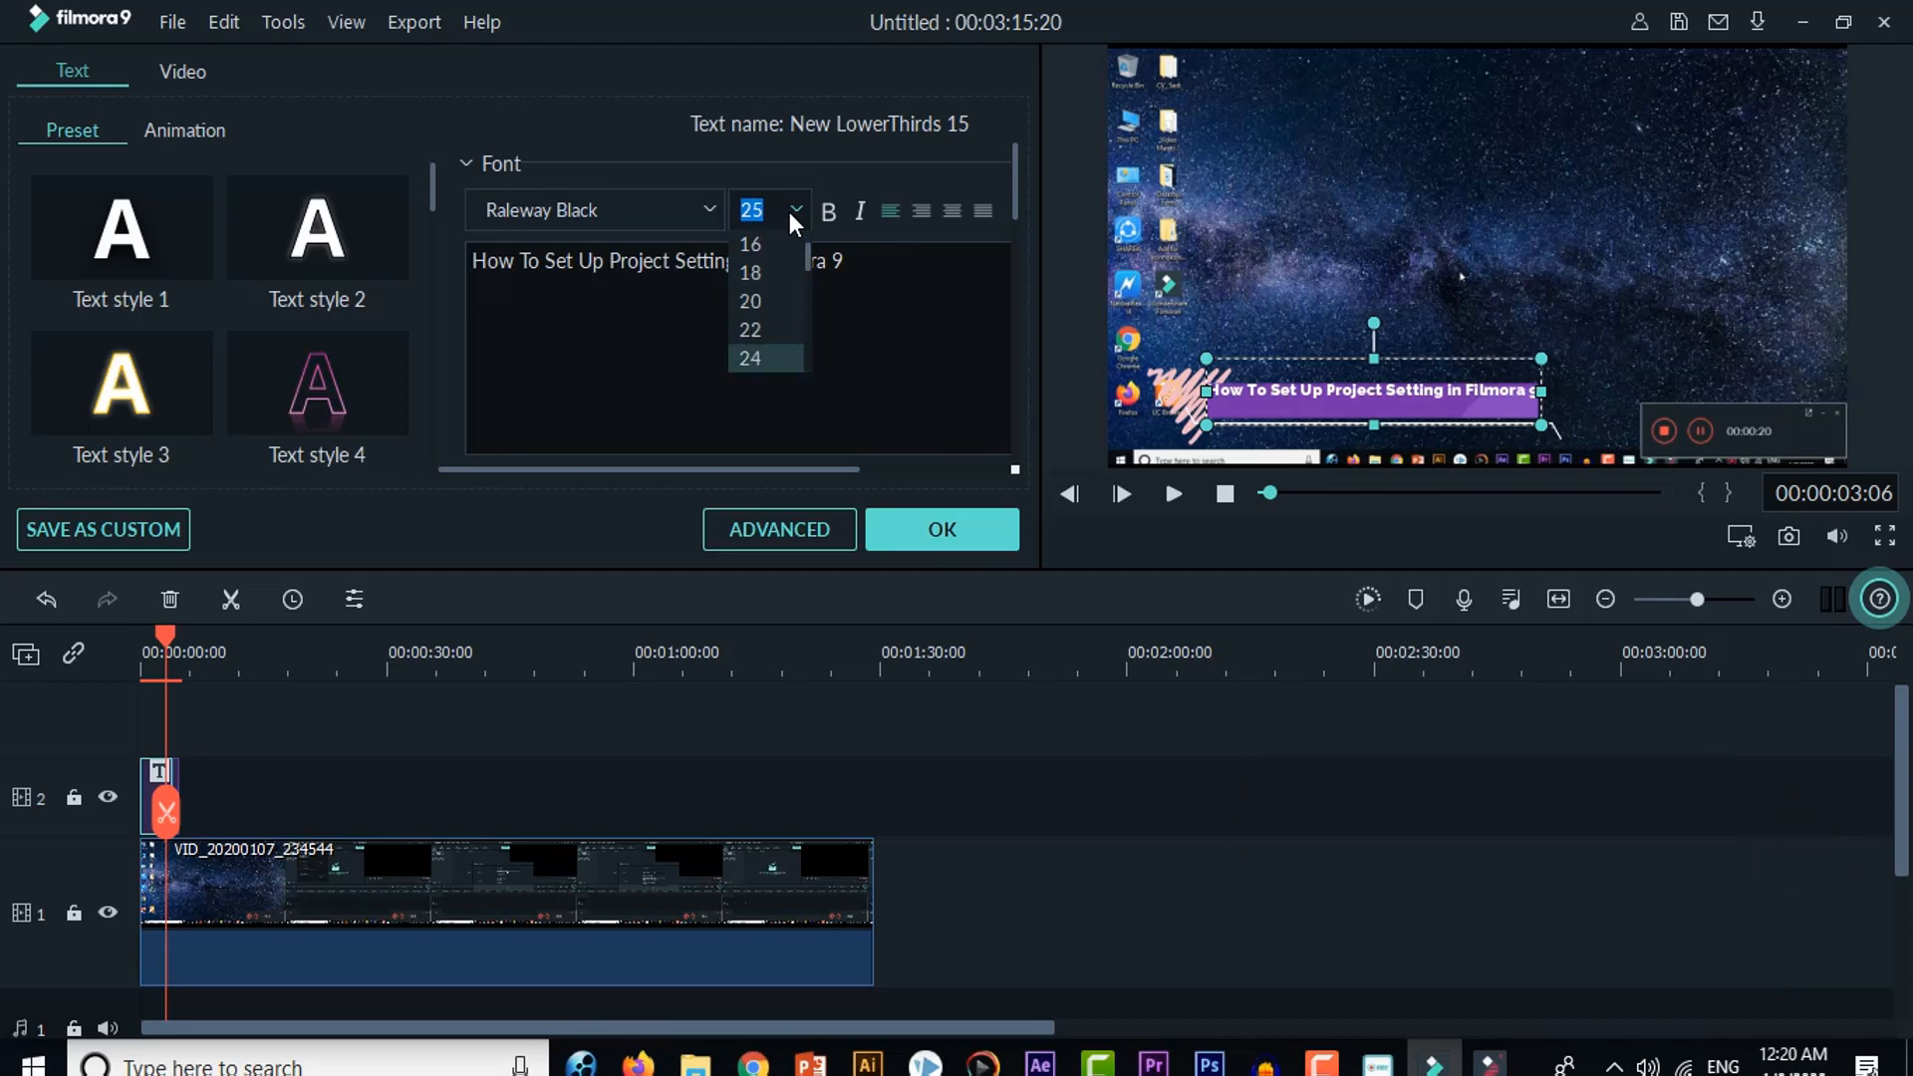
key("Return")
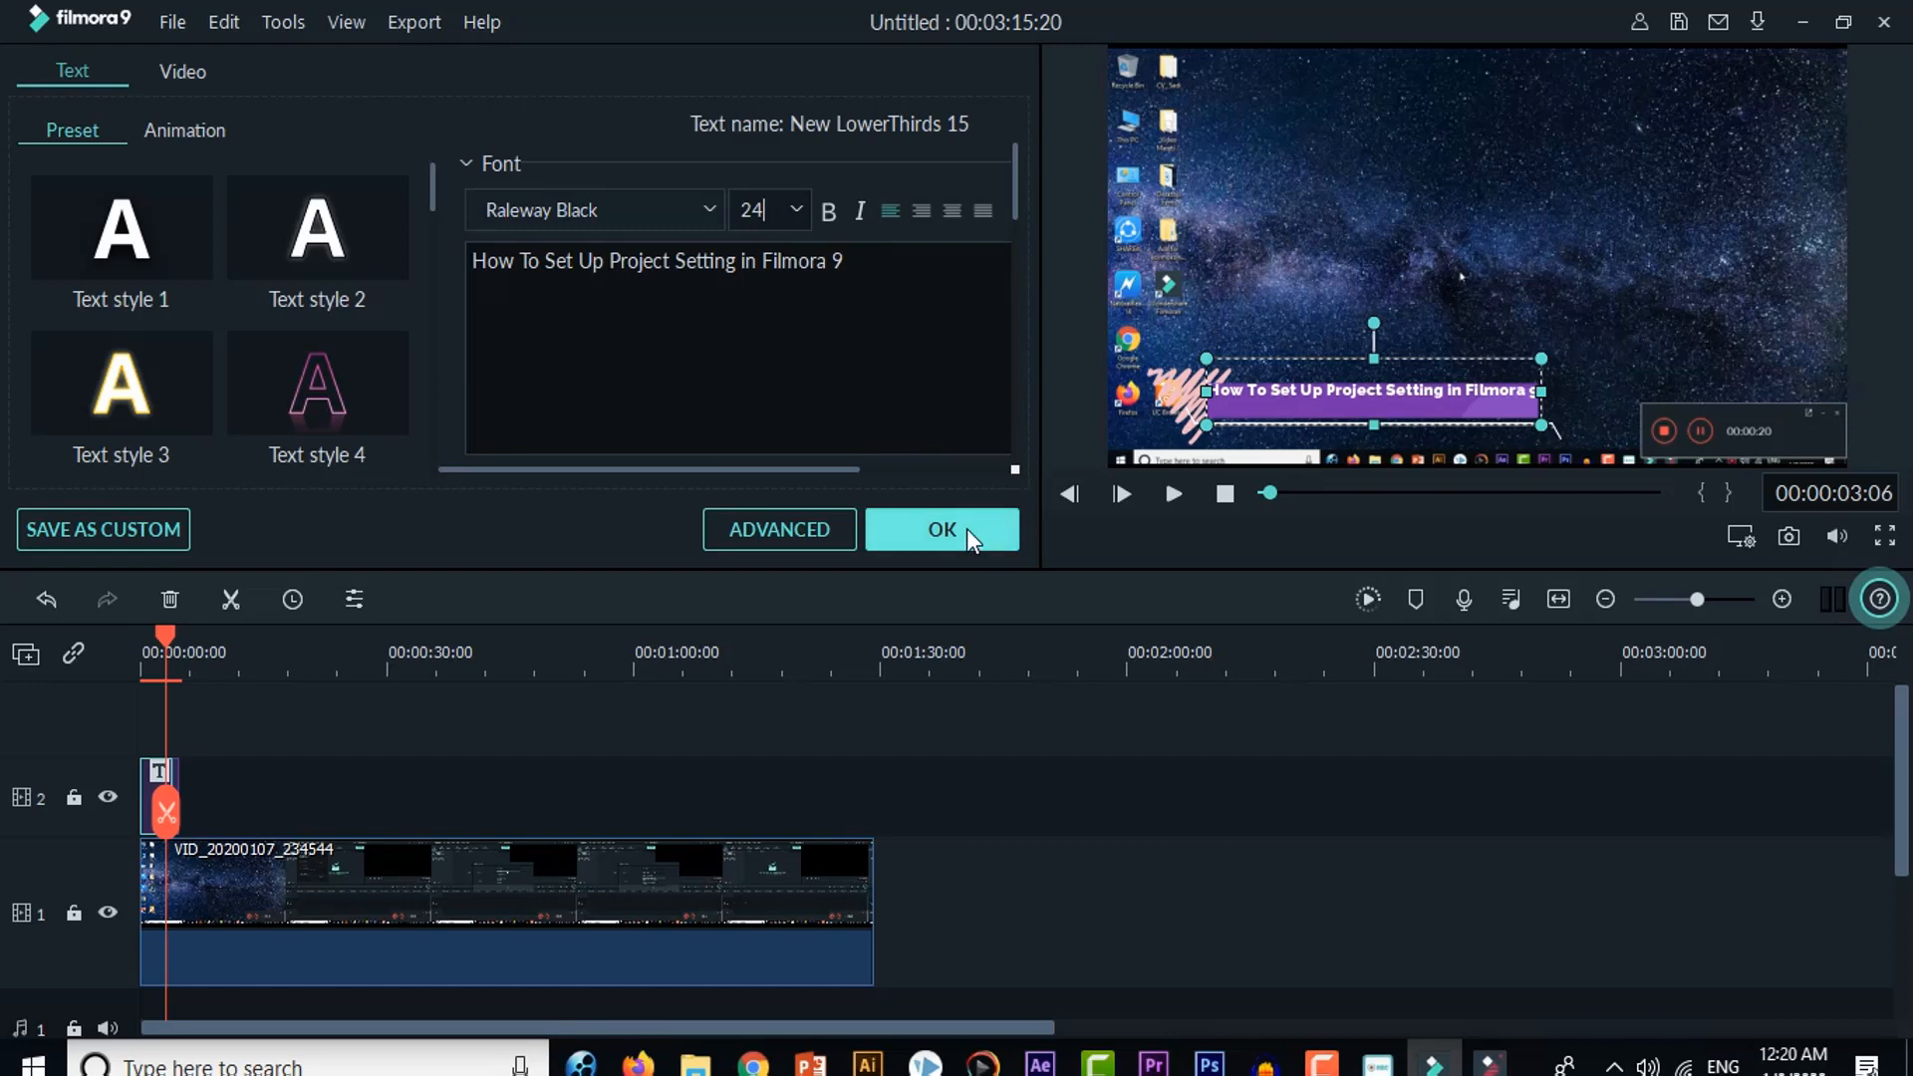
left_click(942, 530)
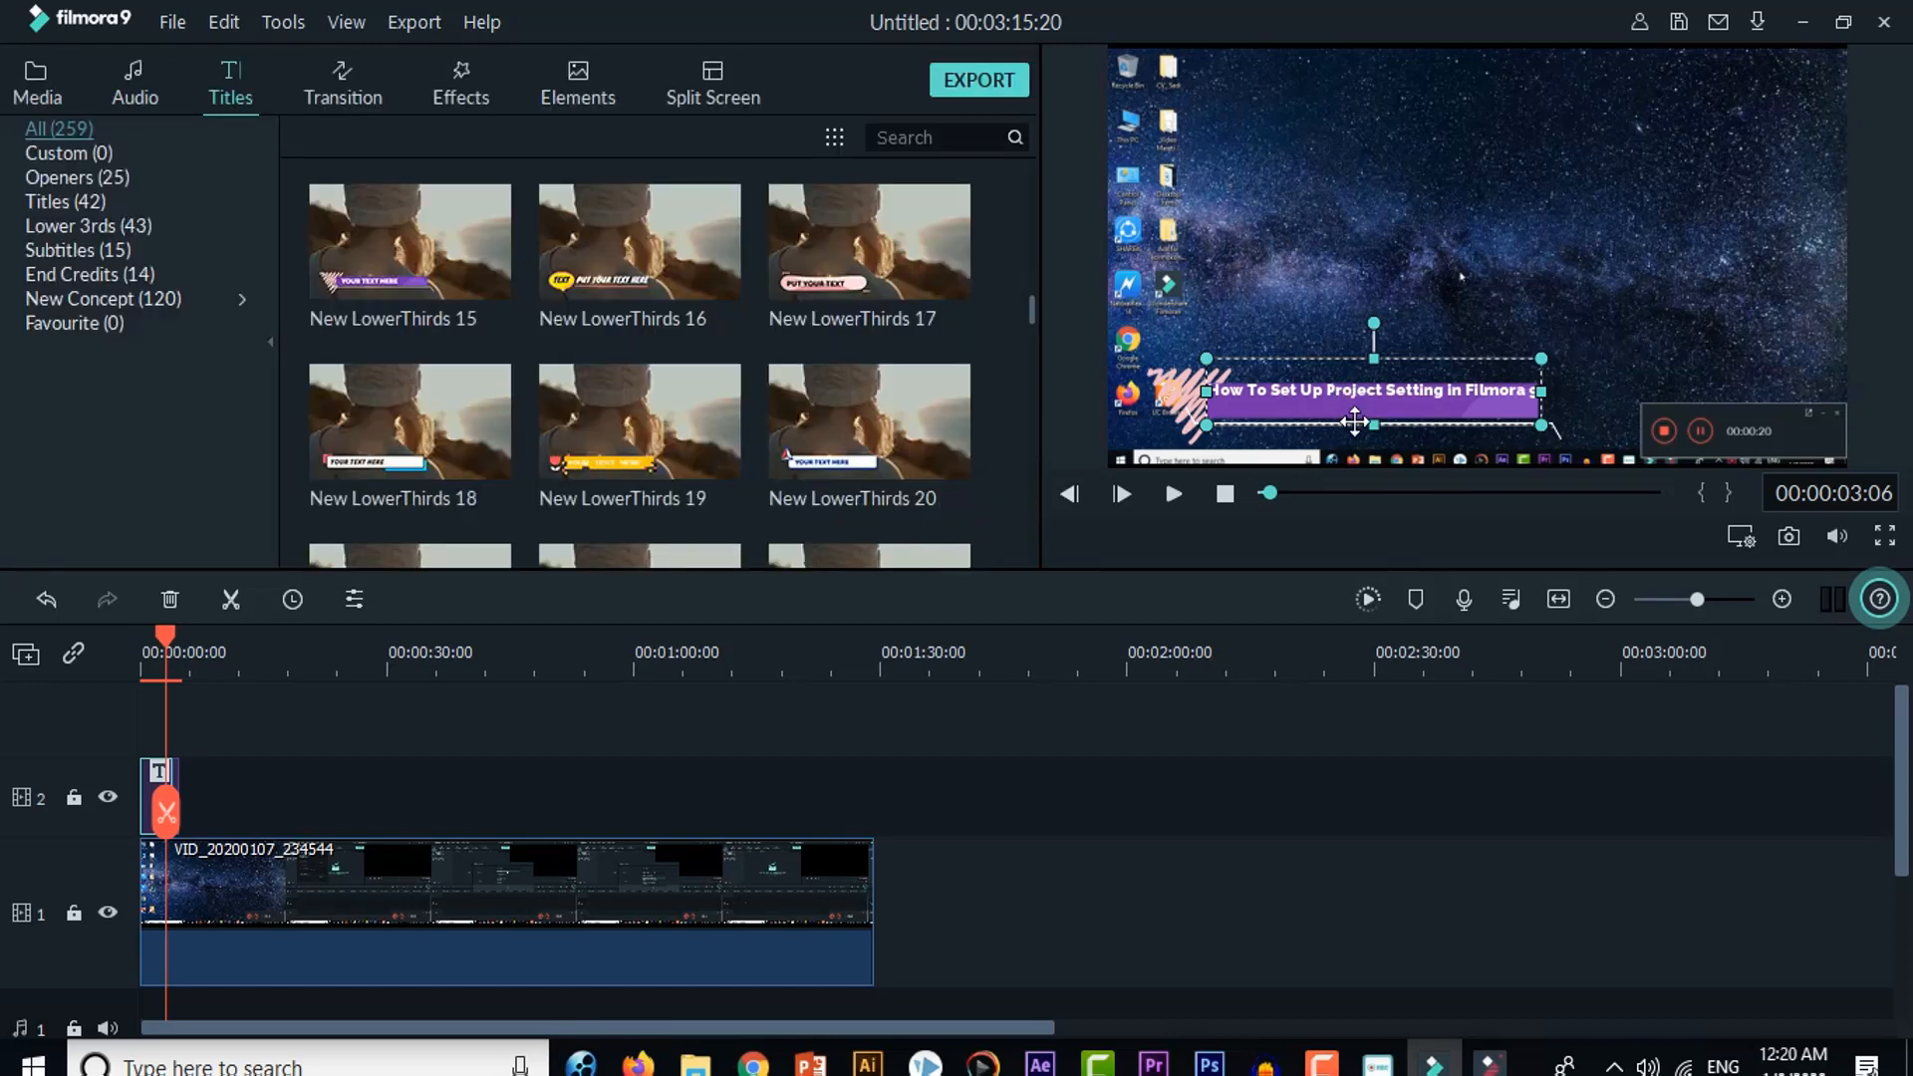
left_click_drag(1336, 399, 1379, 404)
Step: Play the timeline from the start to check the adjusted lower third, then pause
left_click_drag(170, 634, 86, 654)
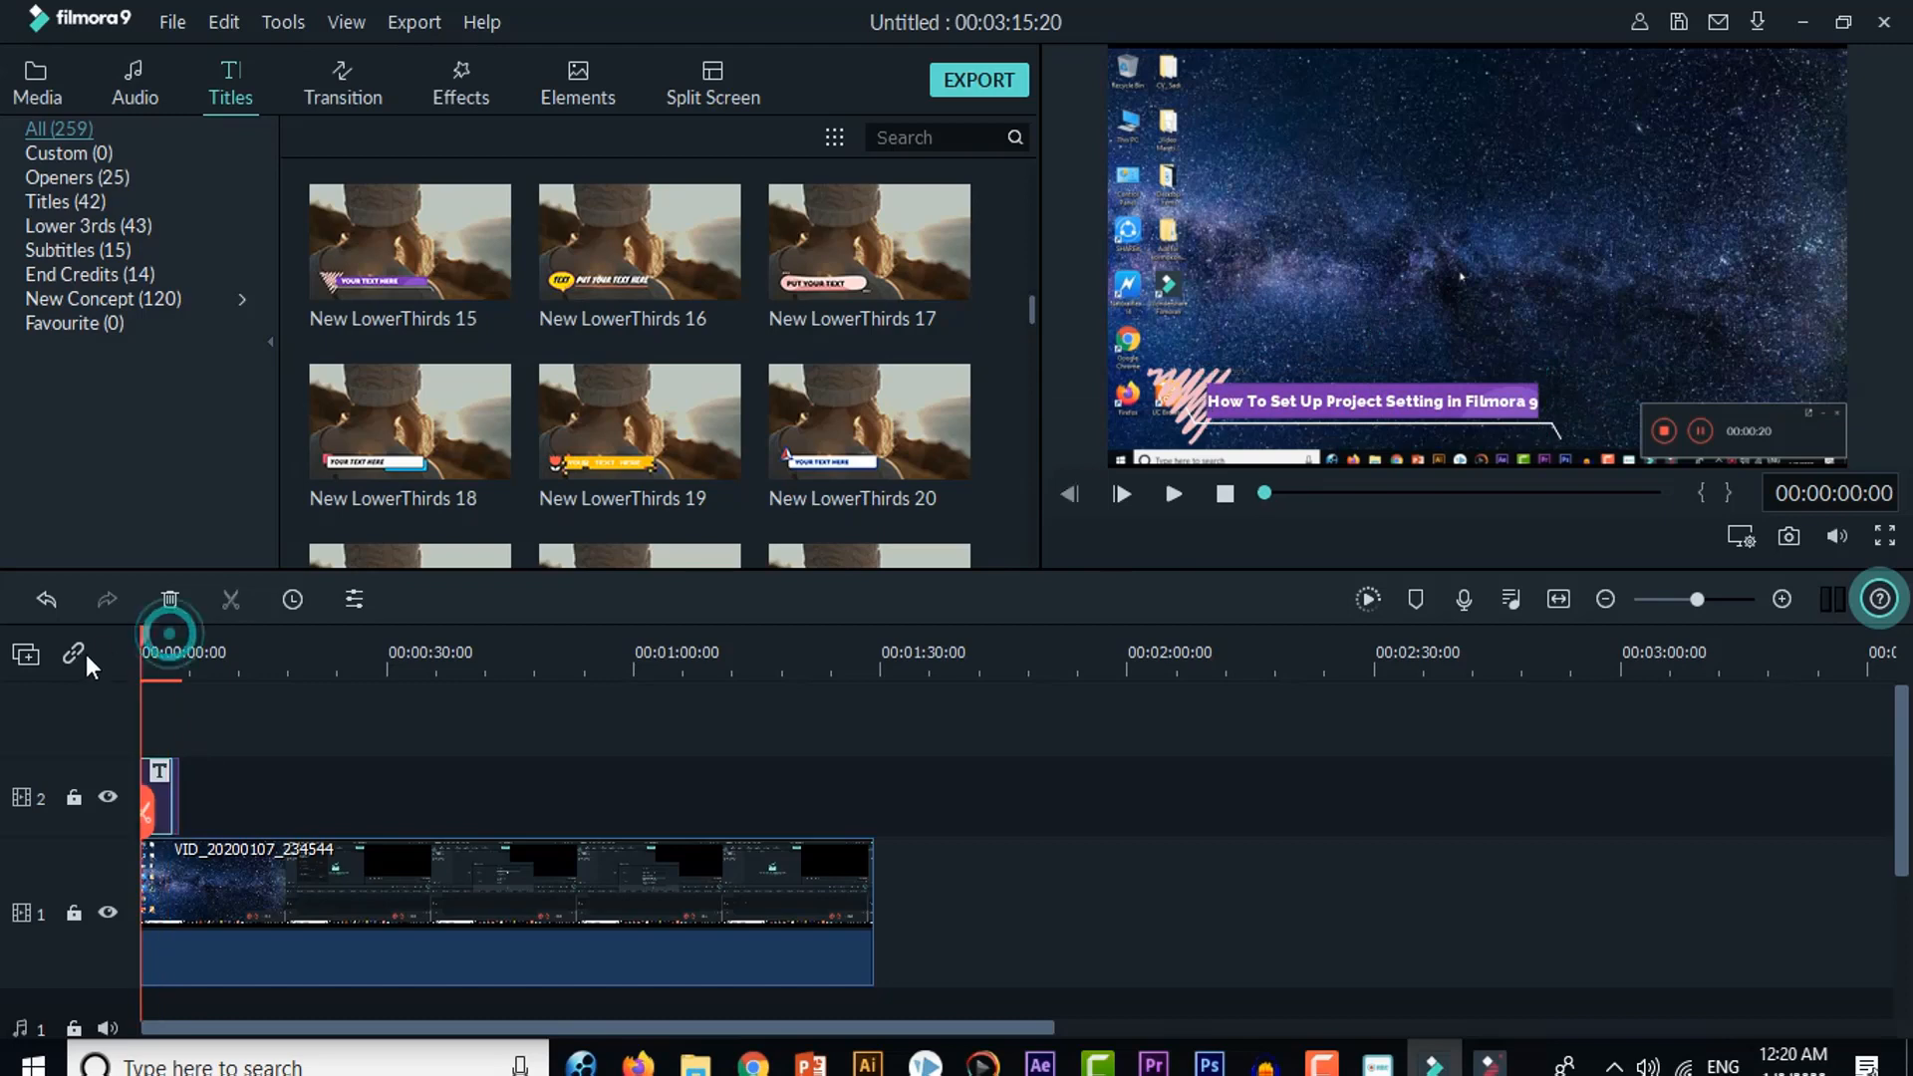
left_click(1174, 494)
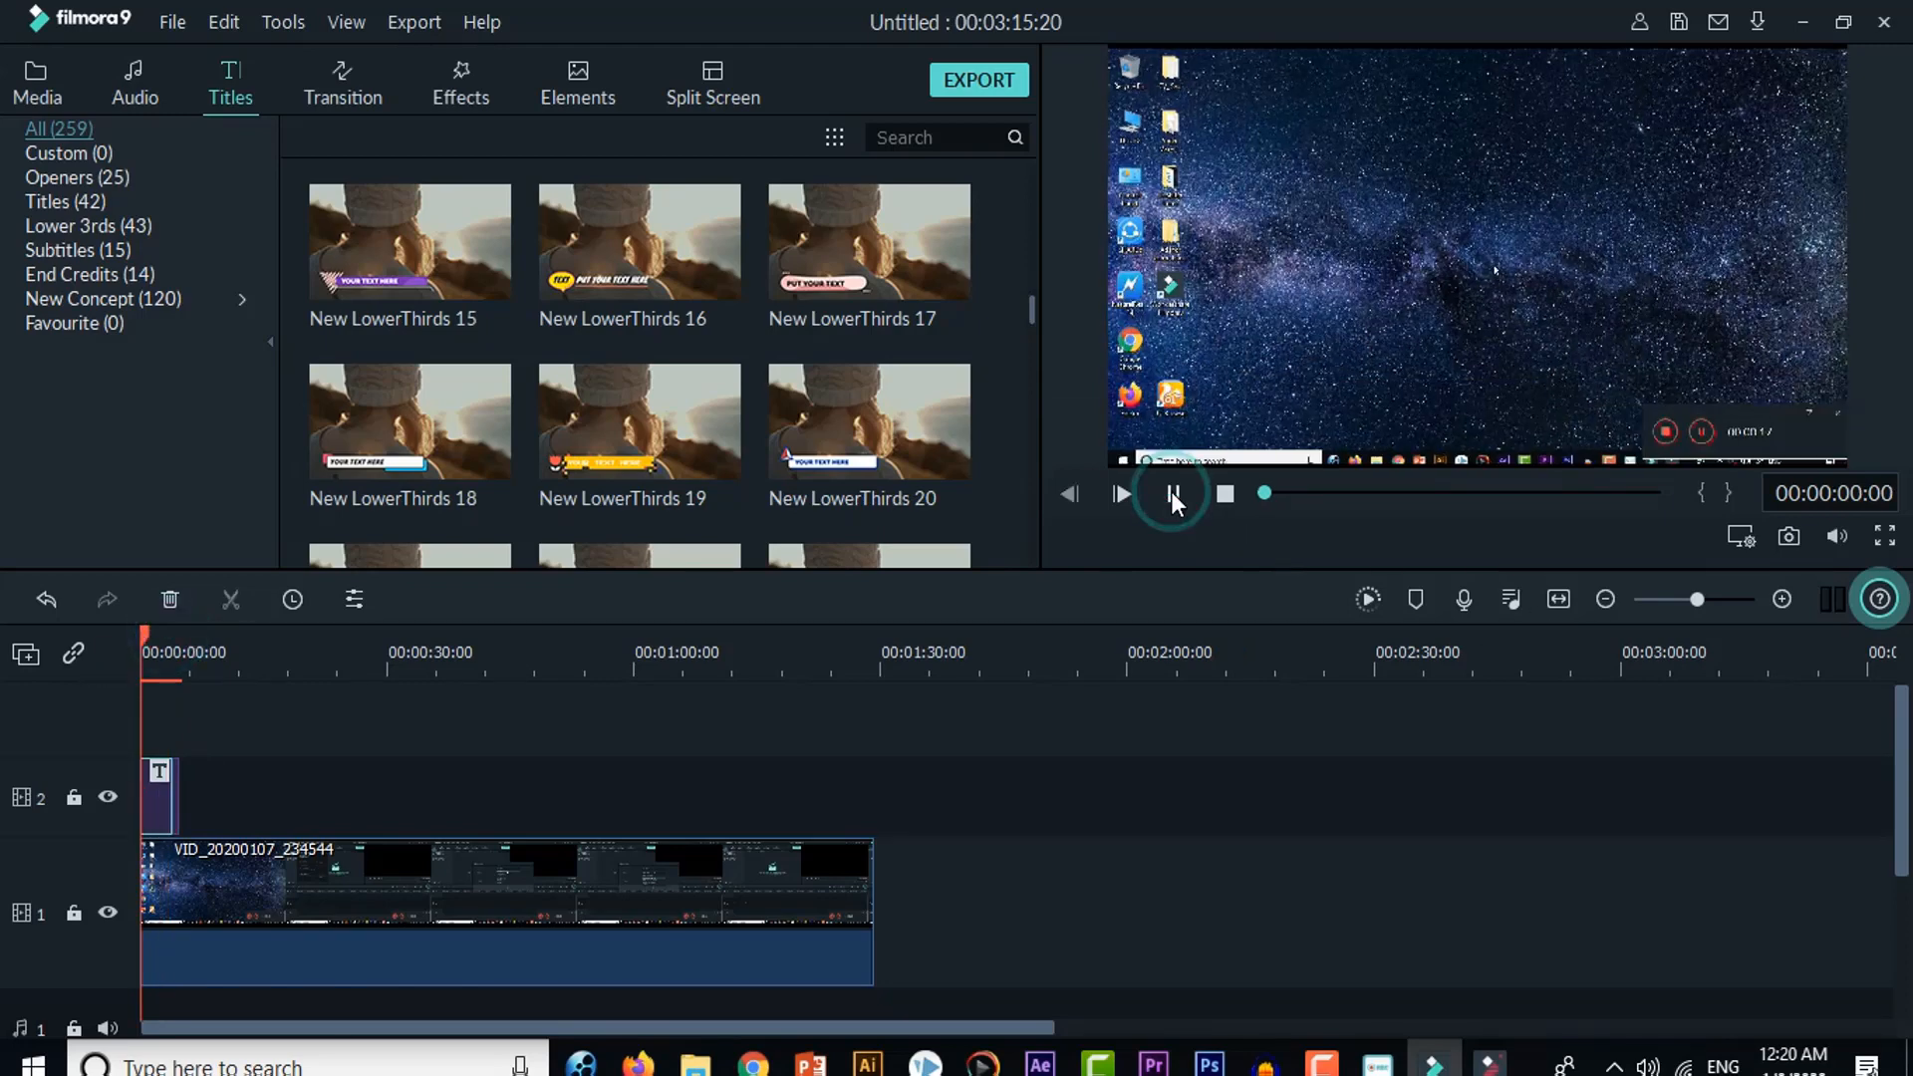
left_click(1173, 496)
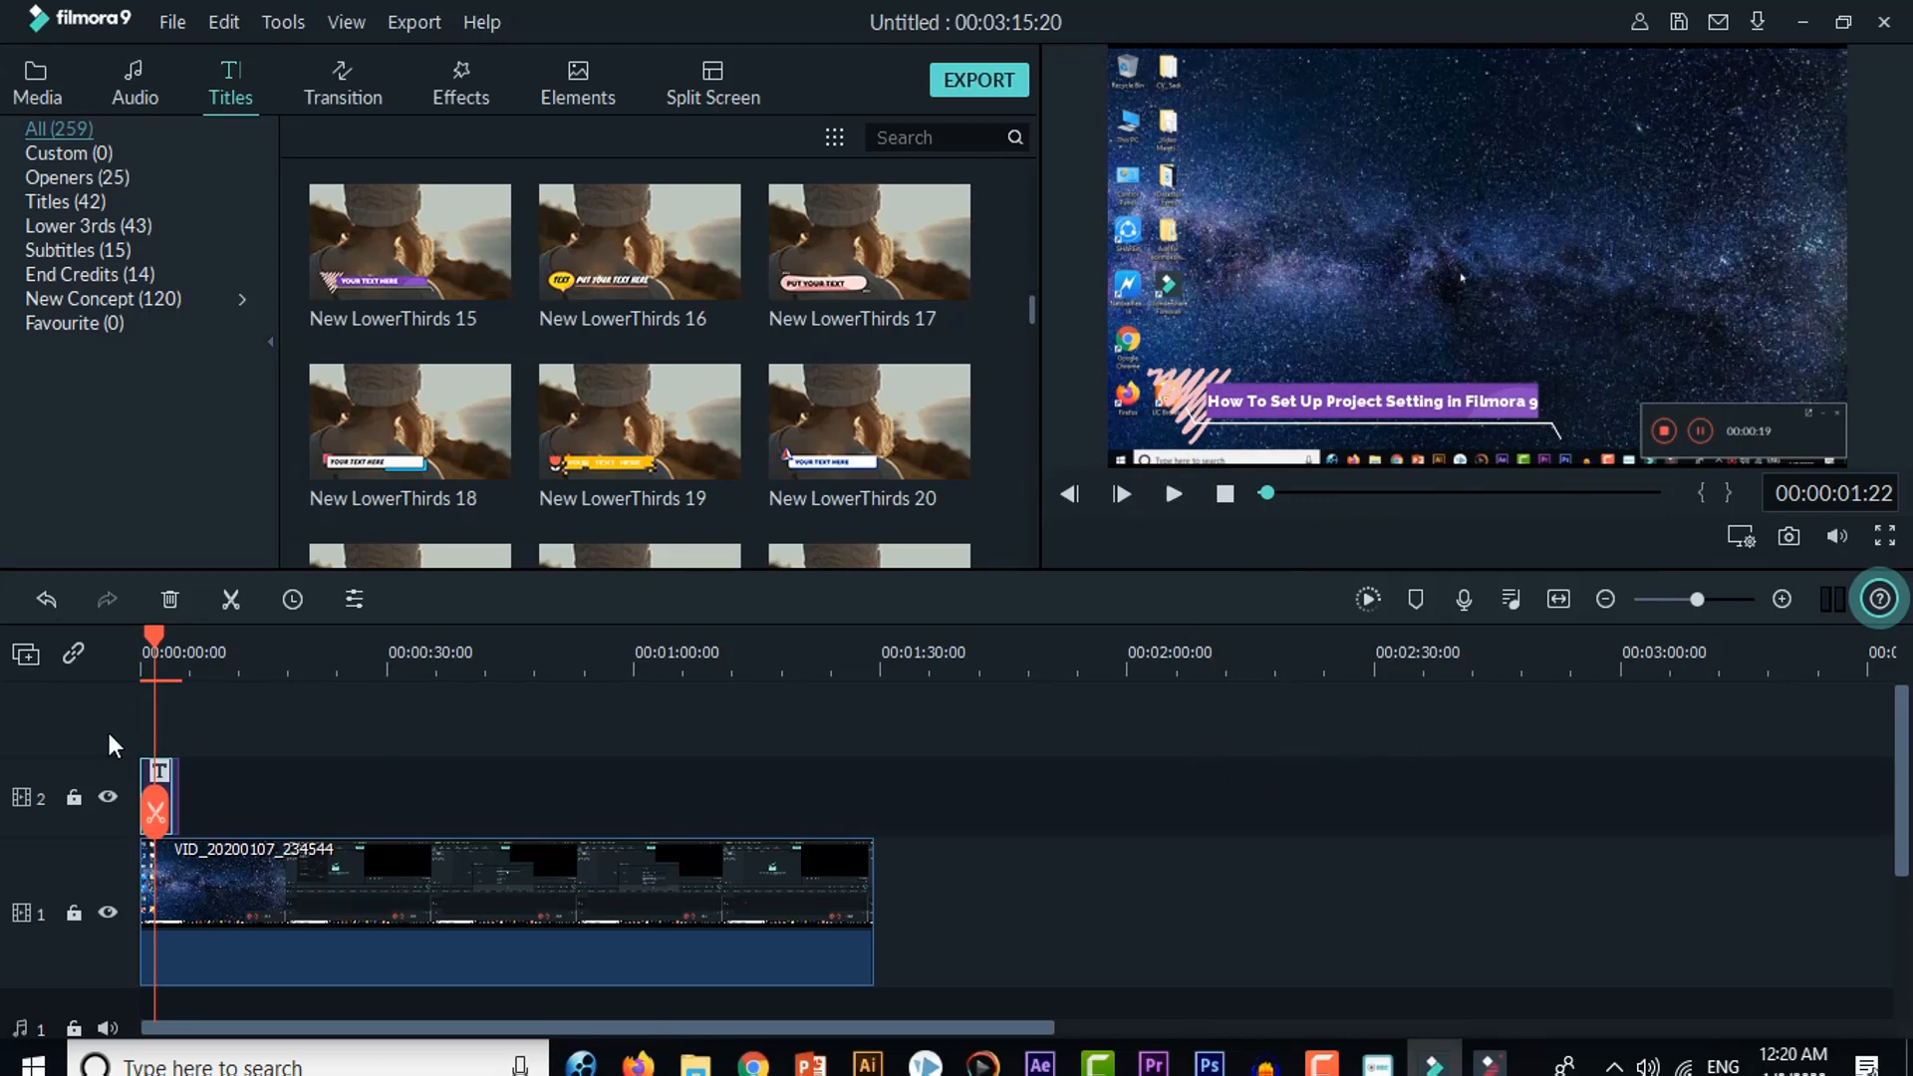
Step: Move the playhead to the end of the VID_20200107_234544 clip and open the file browser for importing media files
left_click_drag(152, 632, 875, 720)
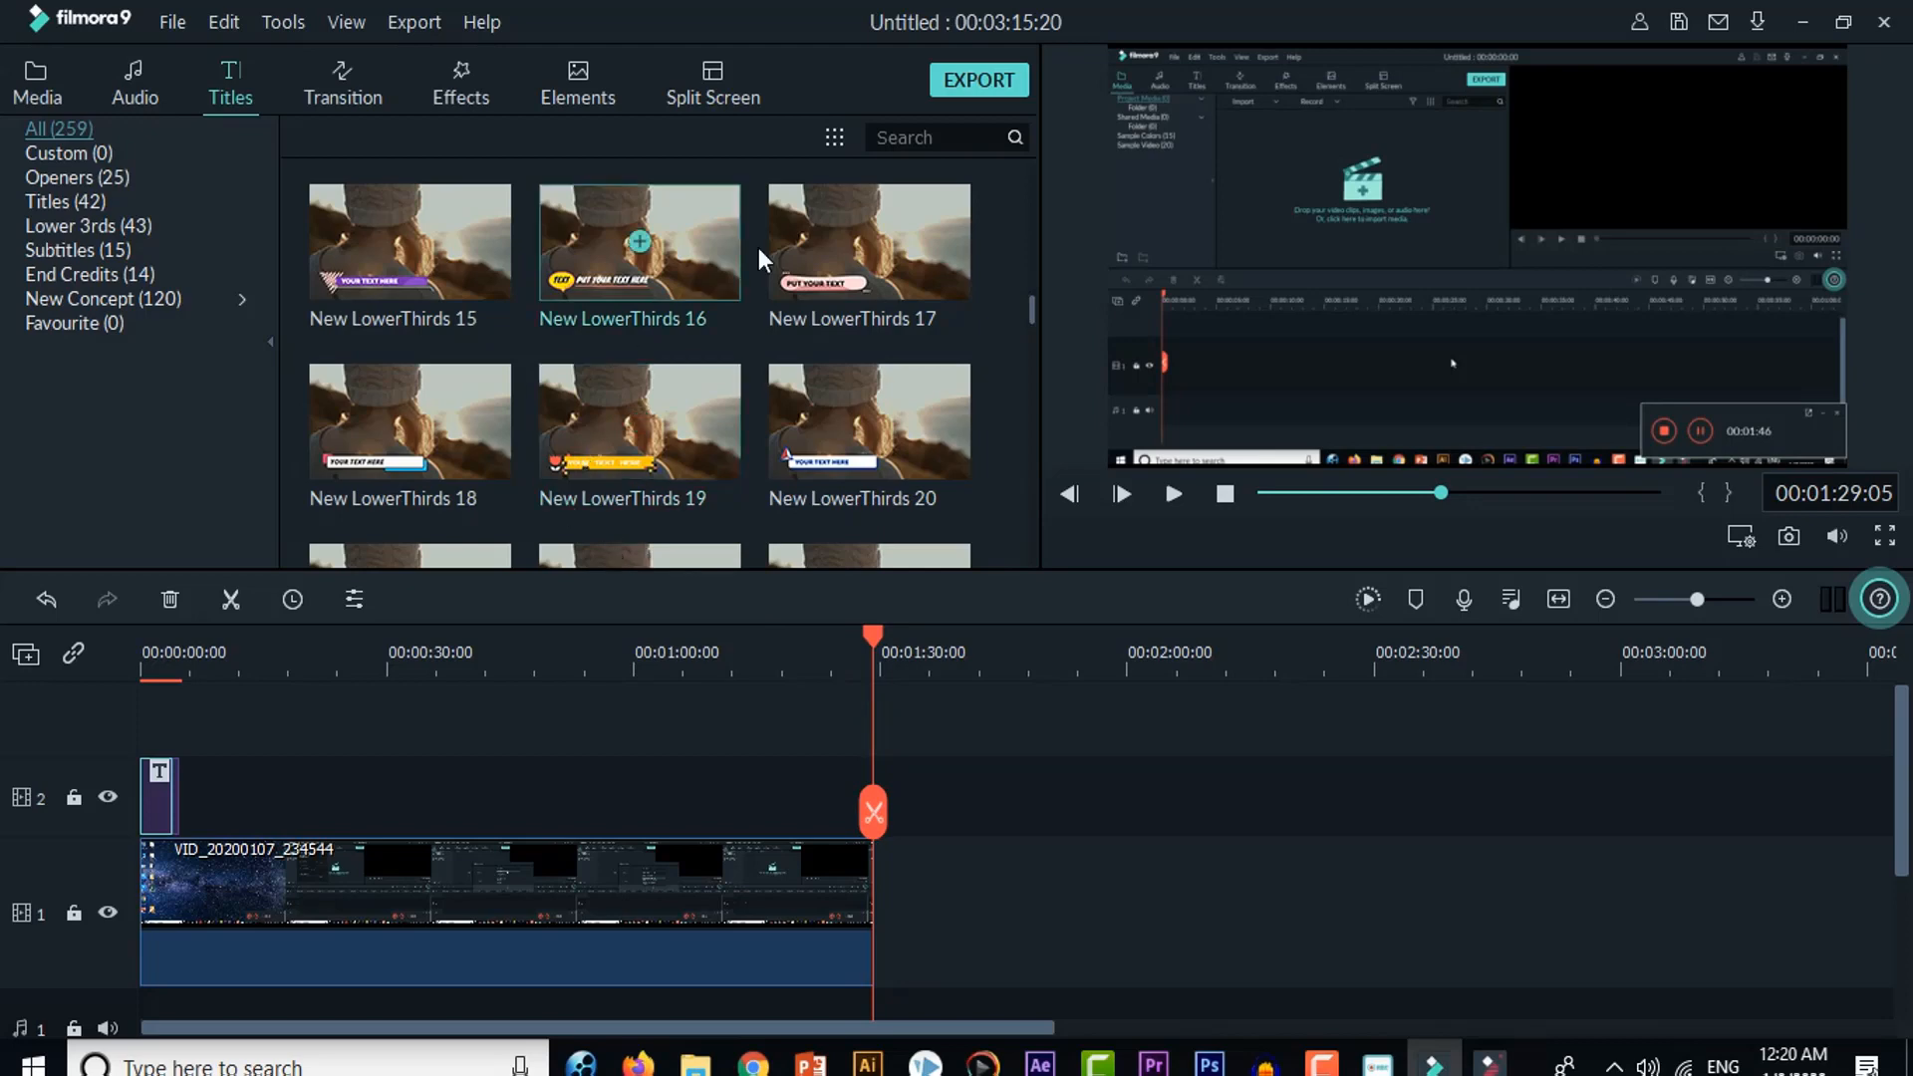
left_click(46, 80)
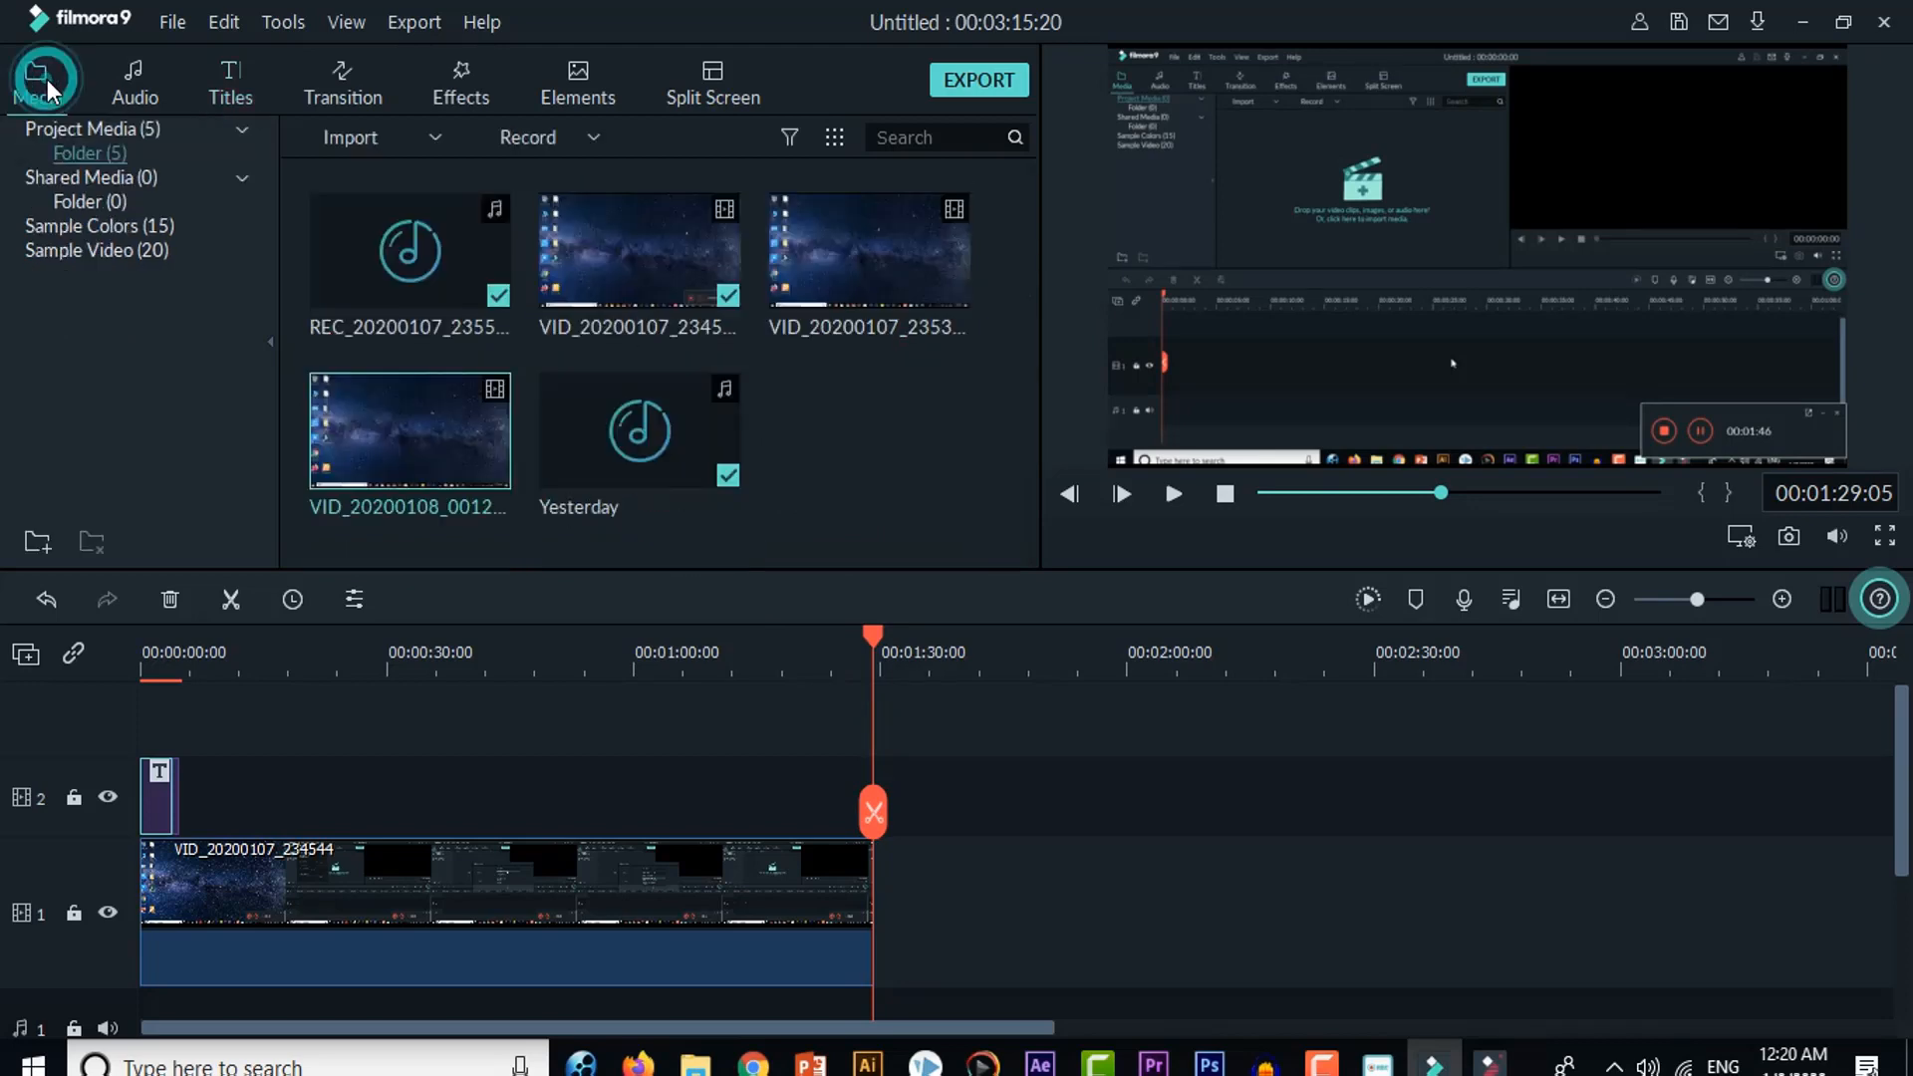
left_click(349, 139)
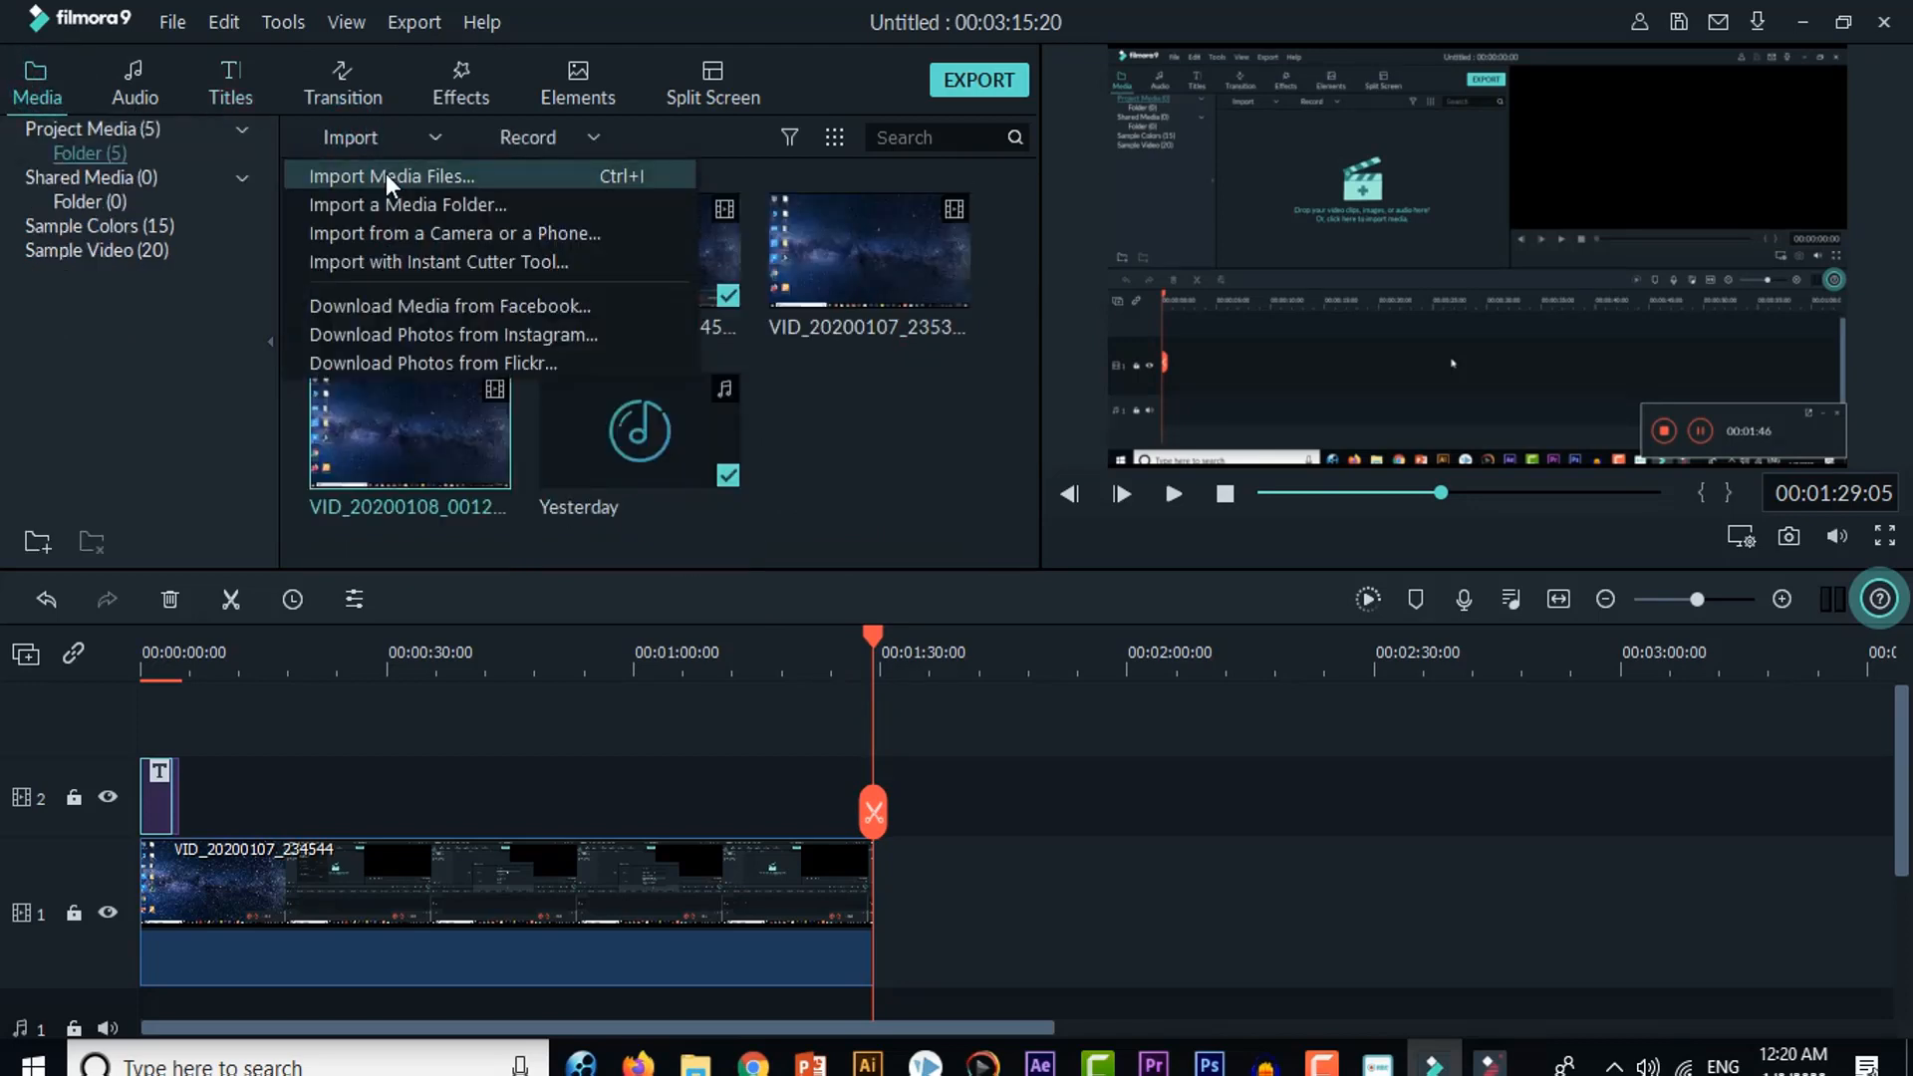
left_click(385, 175)
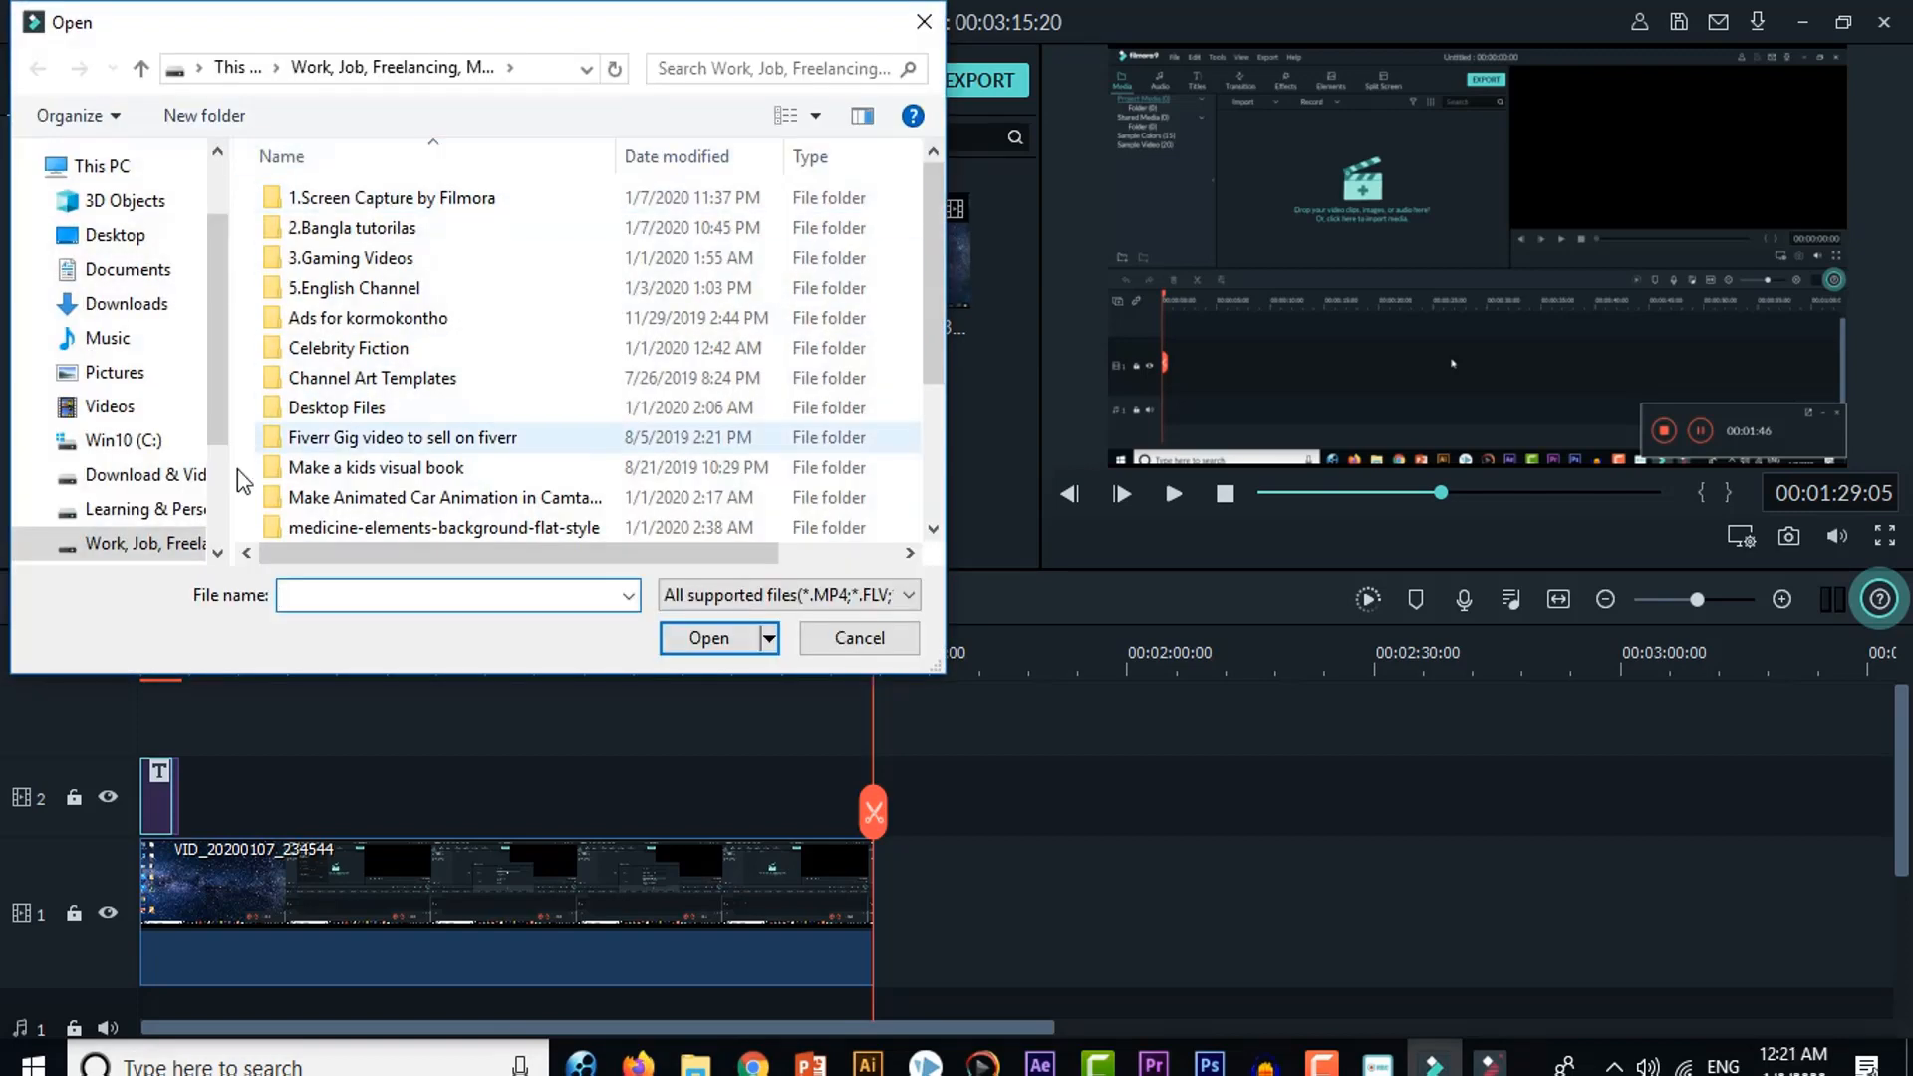
scroll(184, 498, "down", 1)
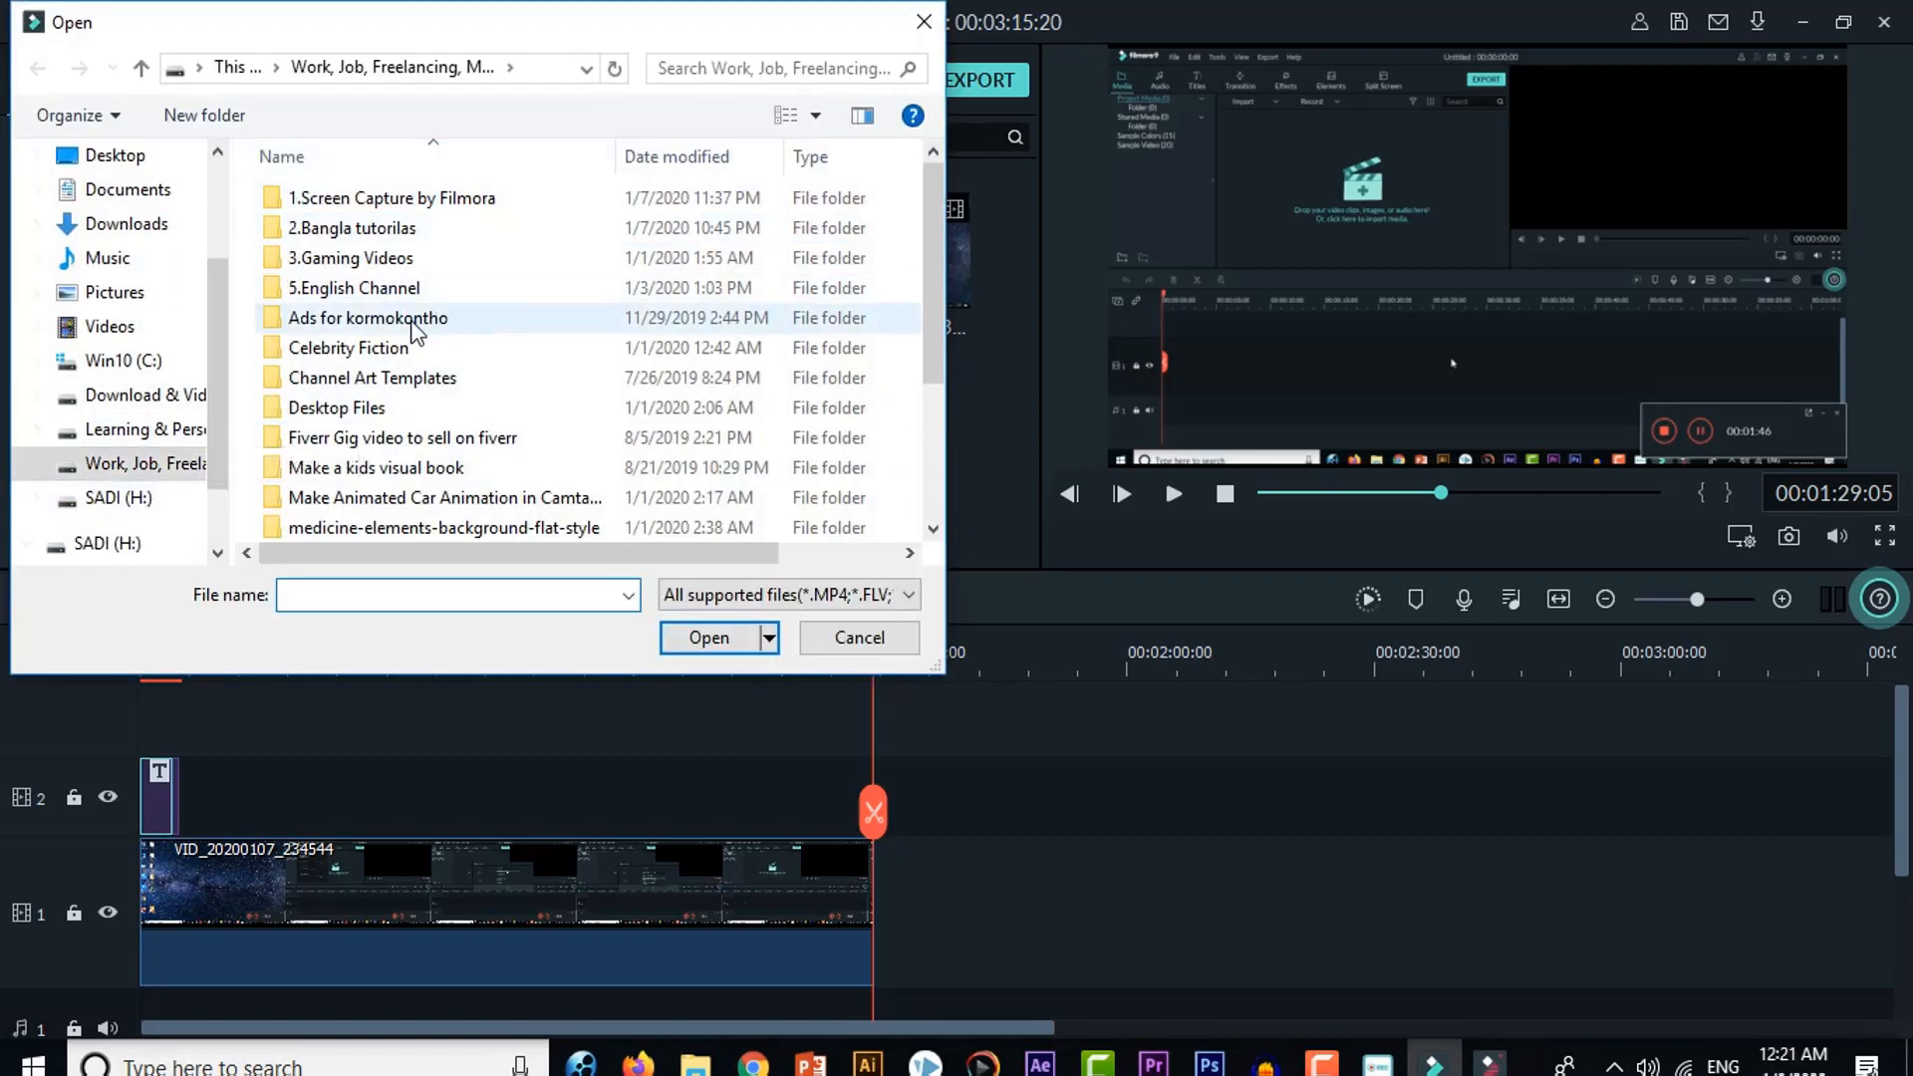
scroll(416, 331, "down", 3)
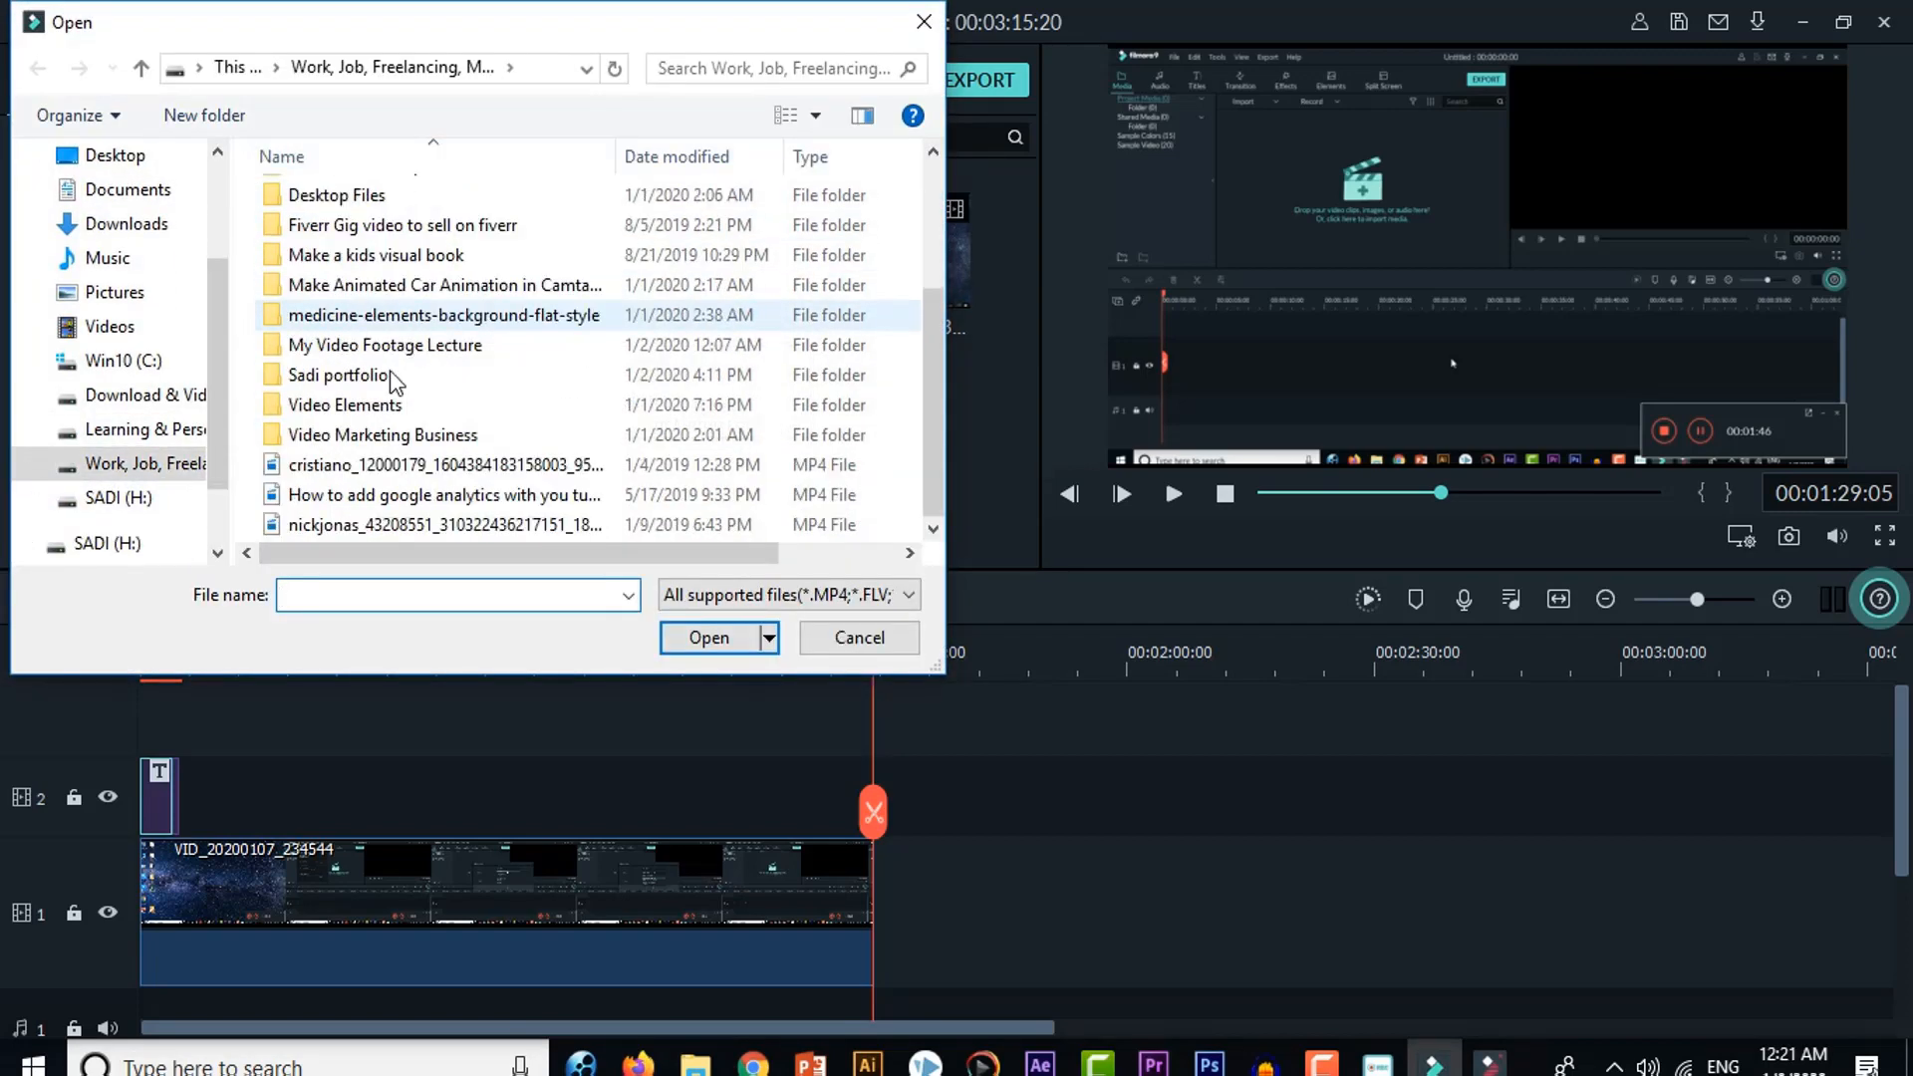
left_click(153, 471)
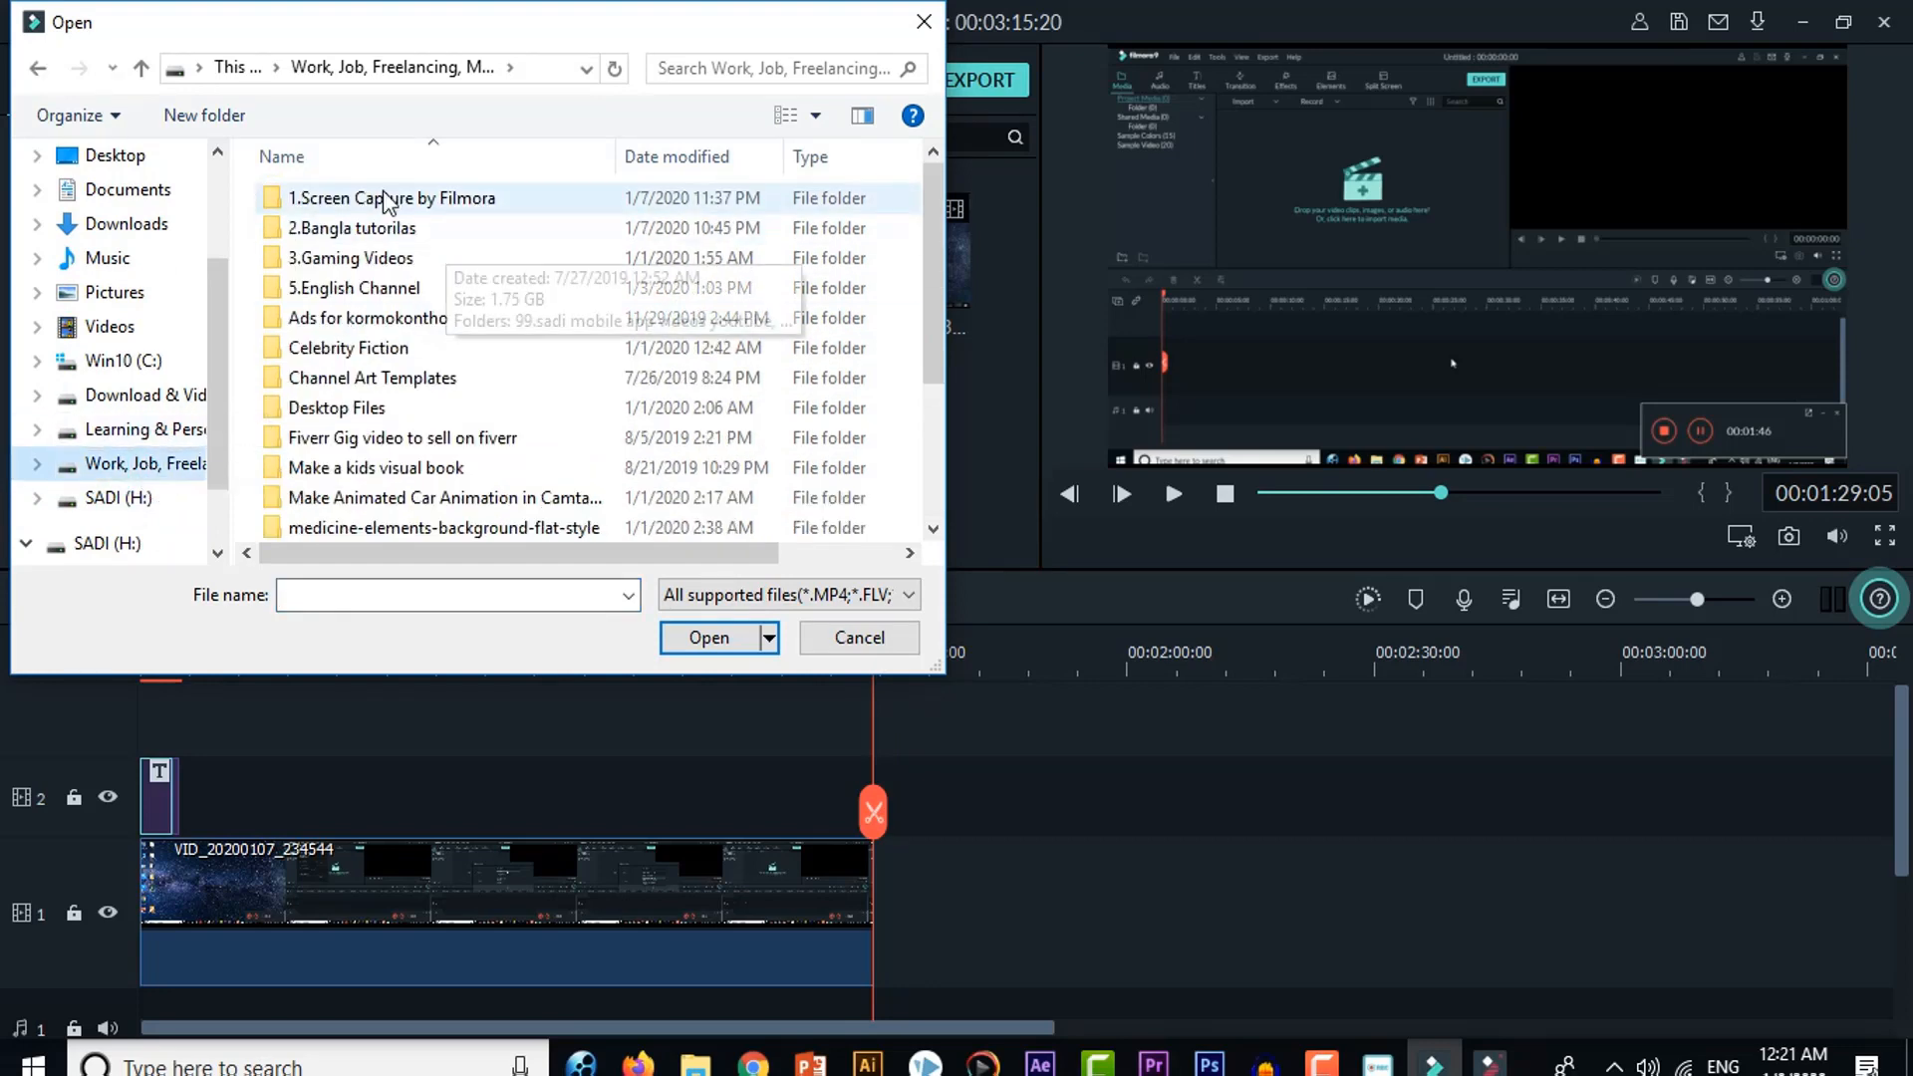
double_click(385, 229)
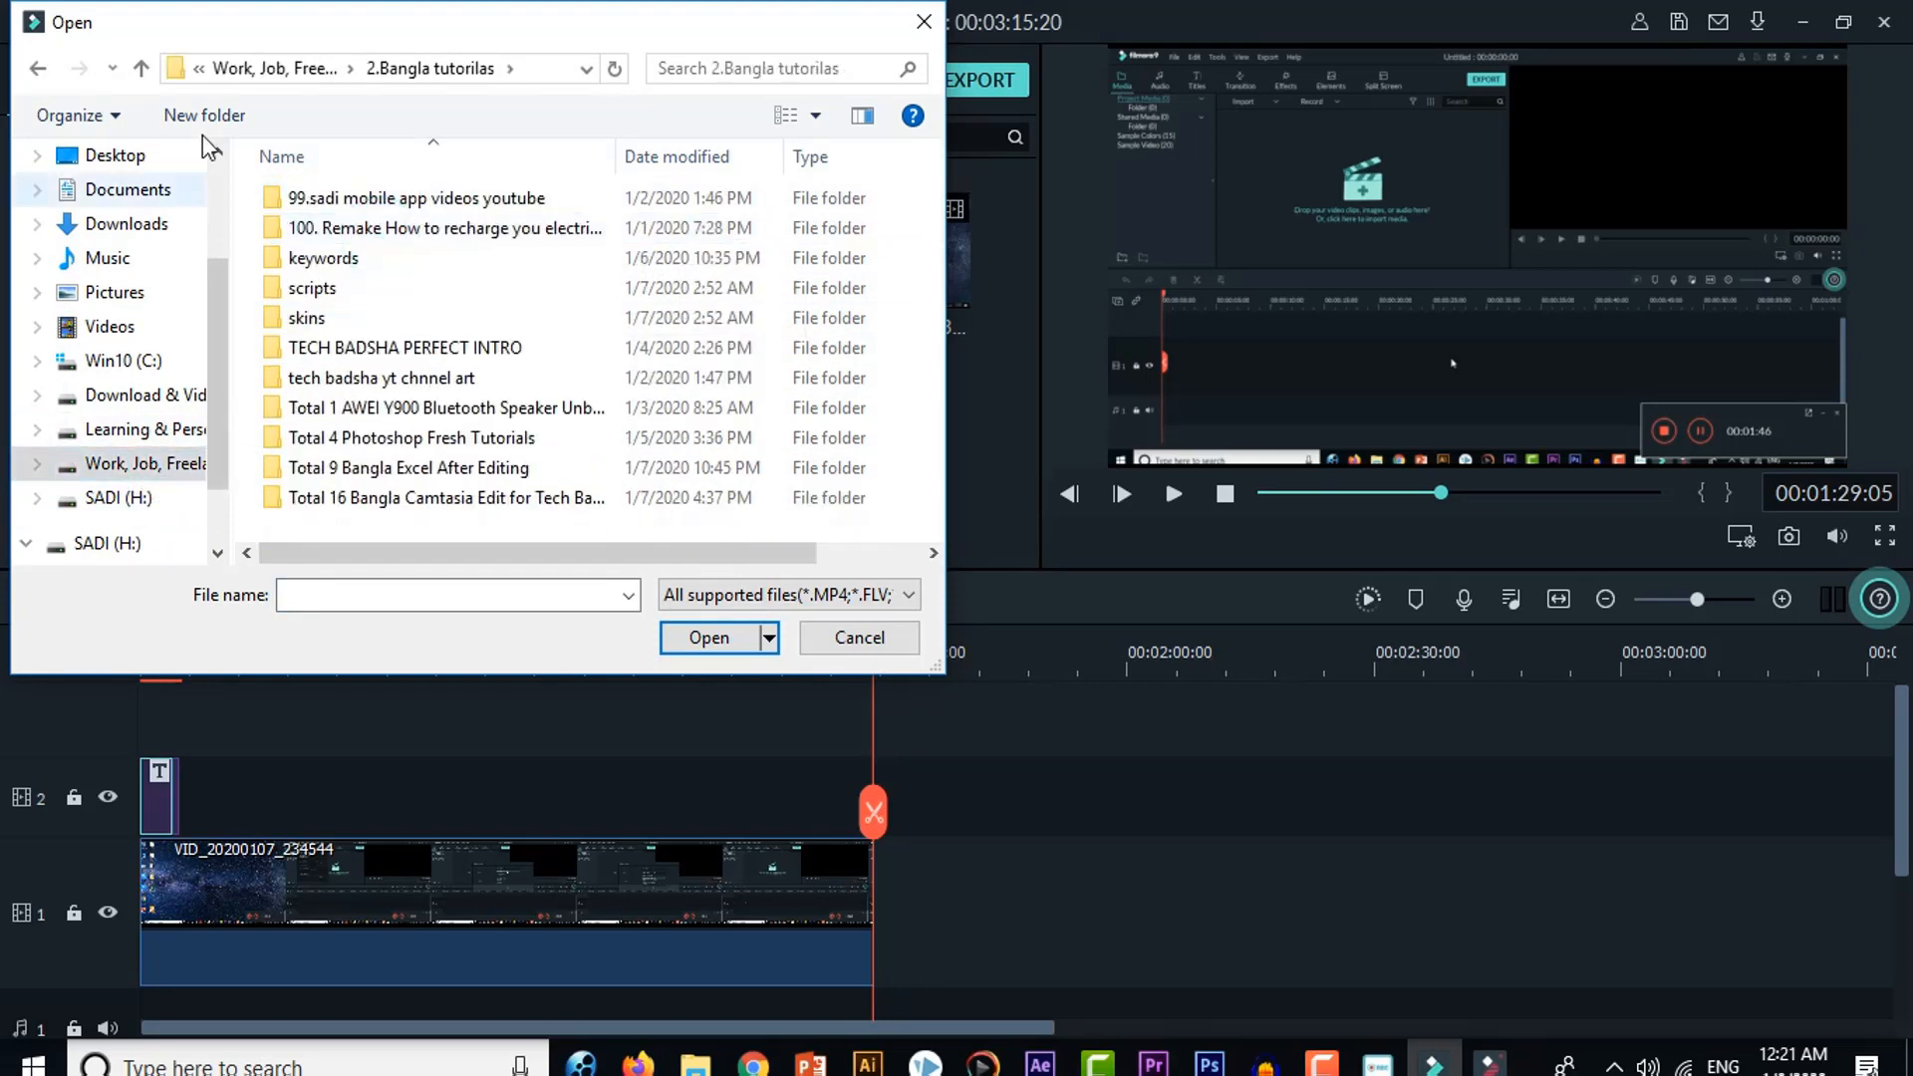
left_click(142, 69)
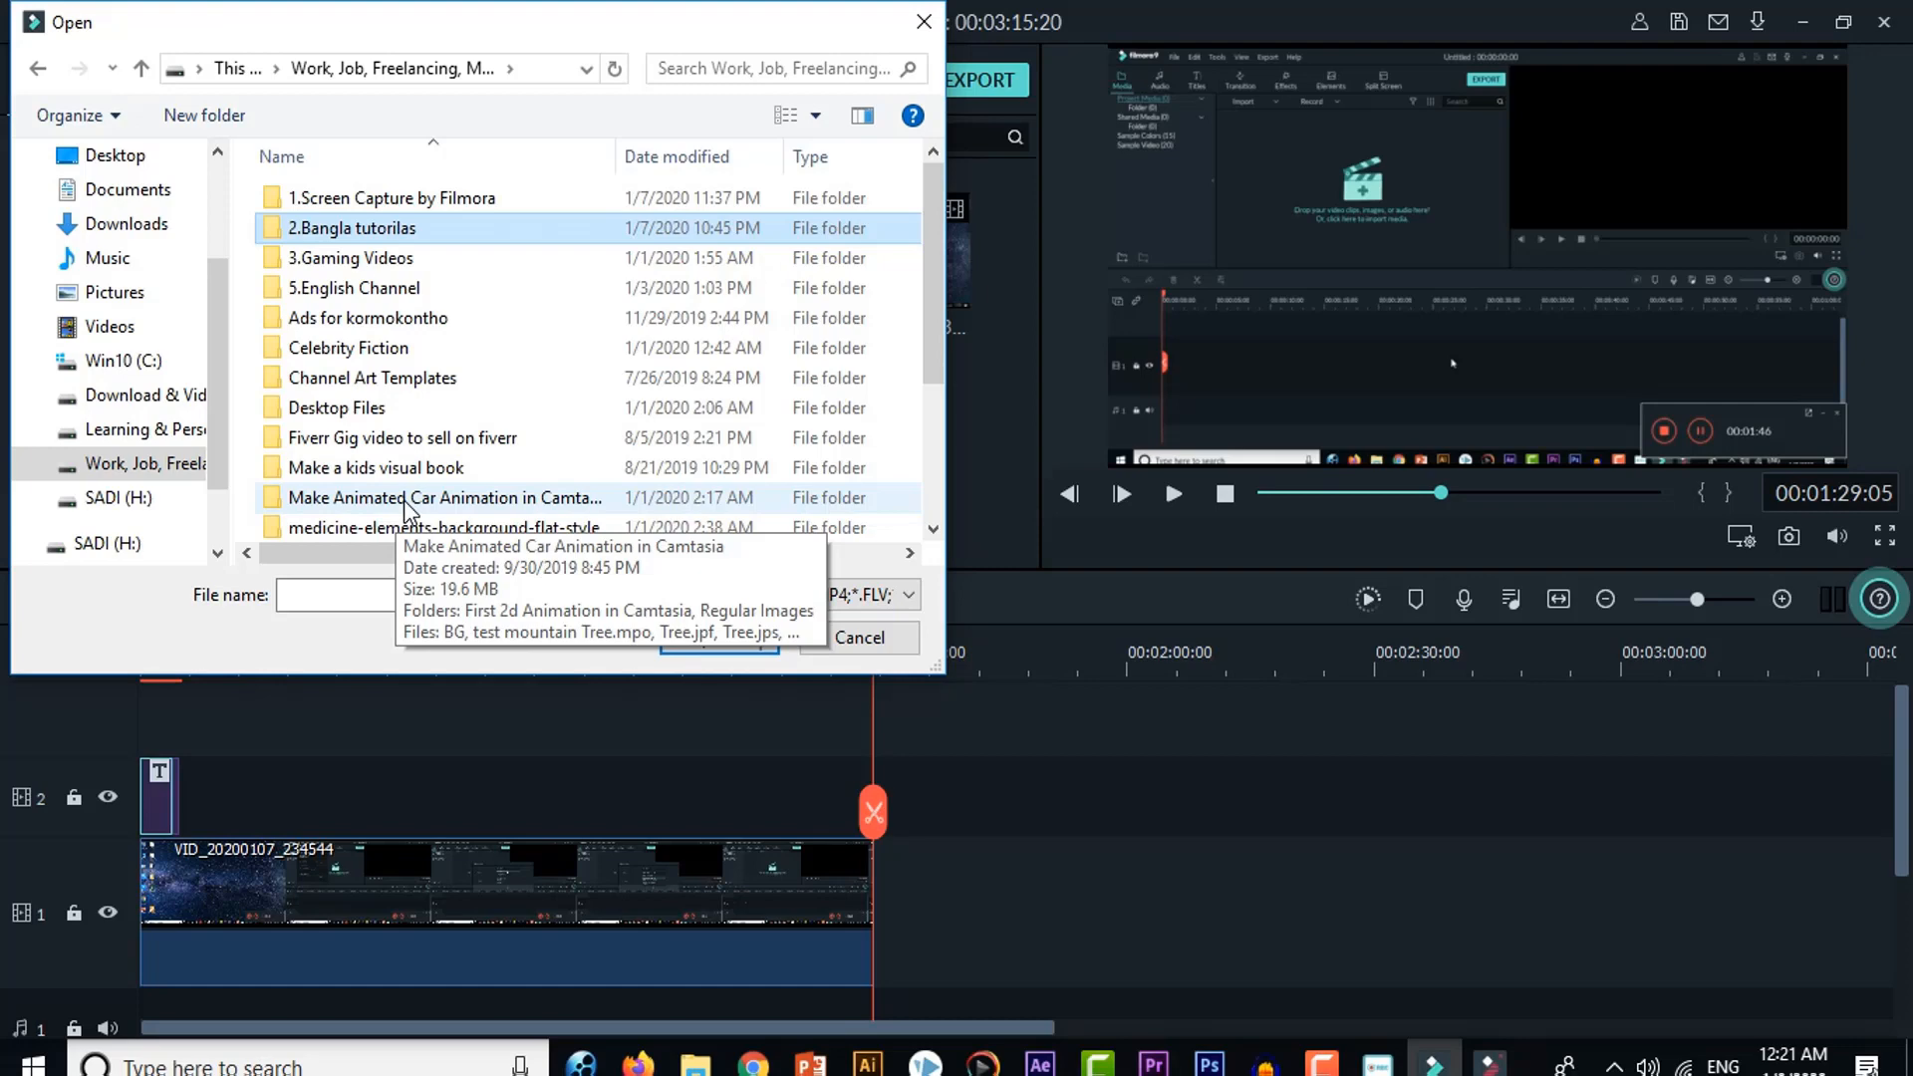
Step: Browse to the Video Elements folder and look inside its Video Ideas subfolder for a clip to import
scroll(407, 436, "down", 3)
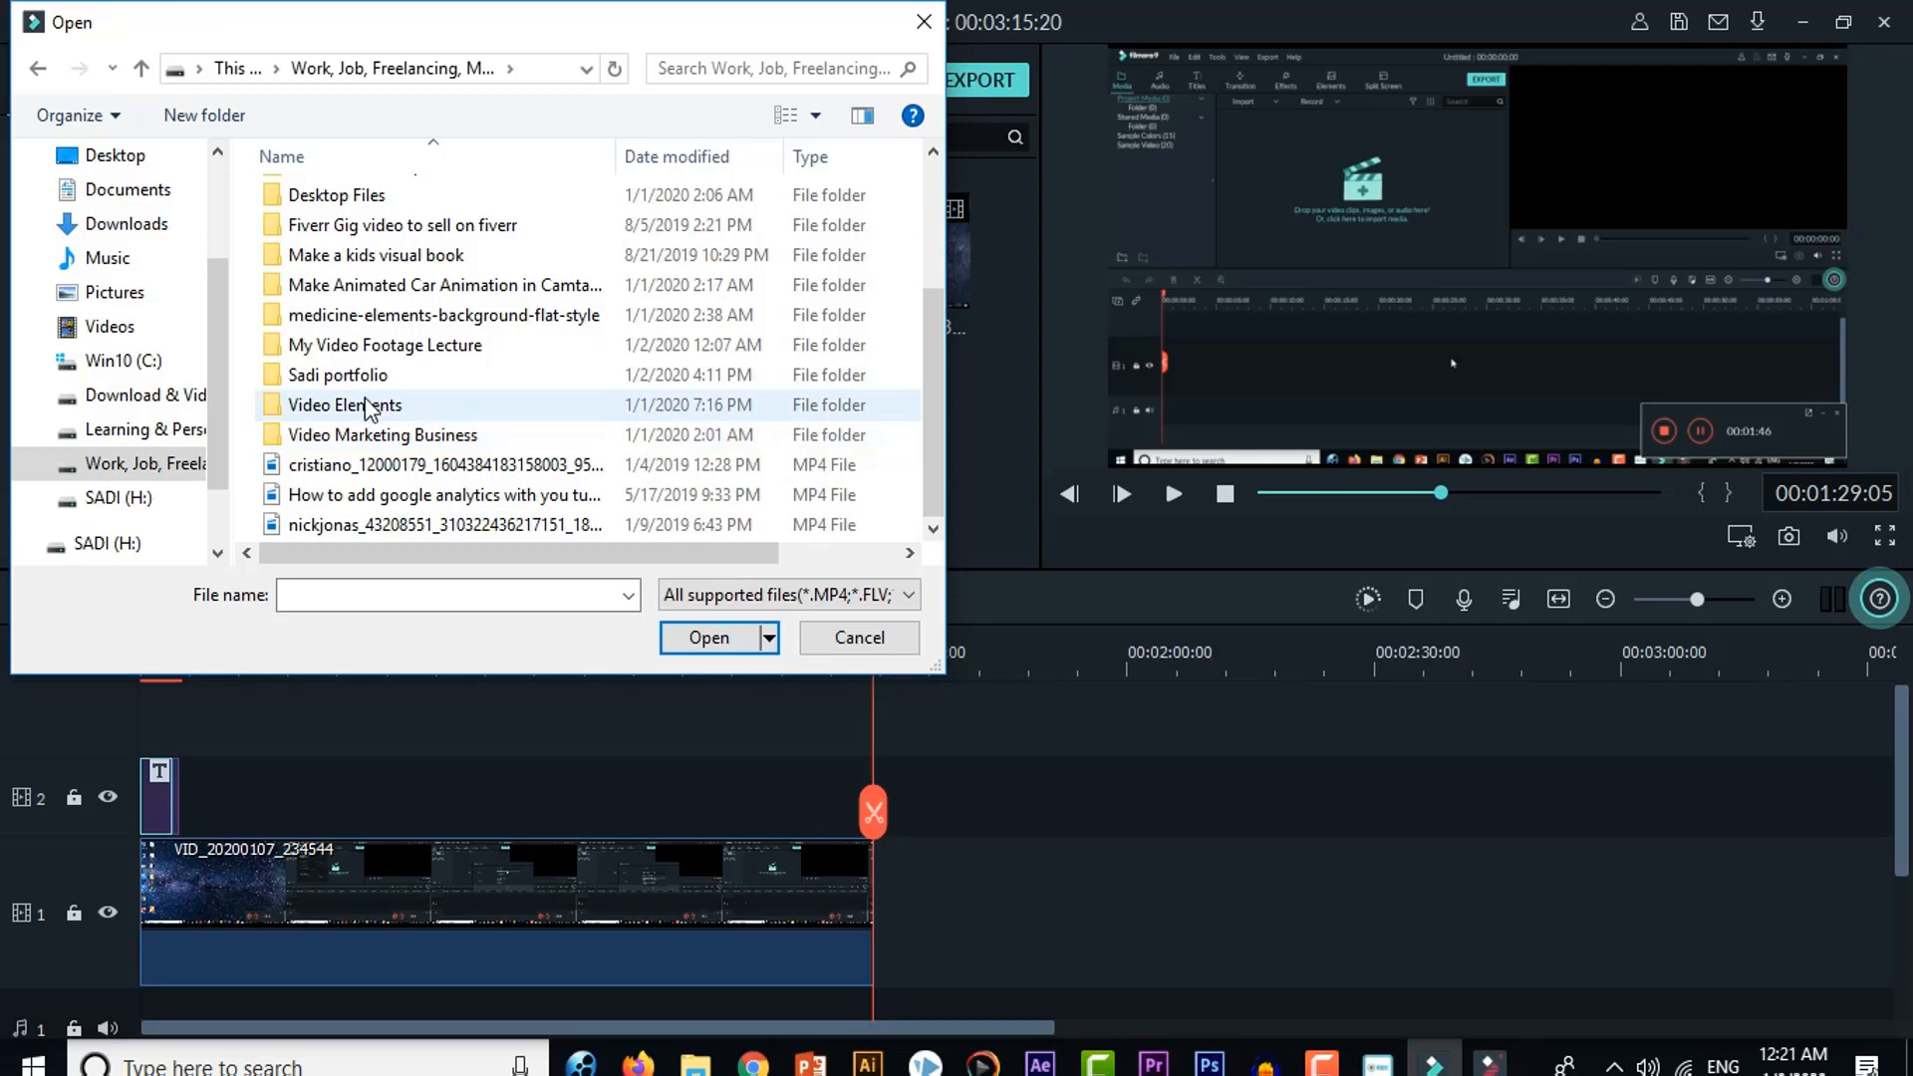
double_click(369, 405)
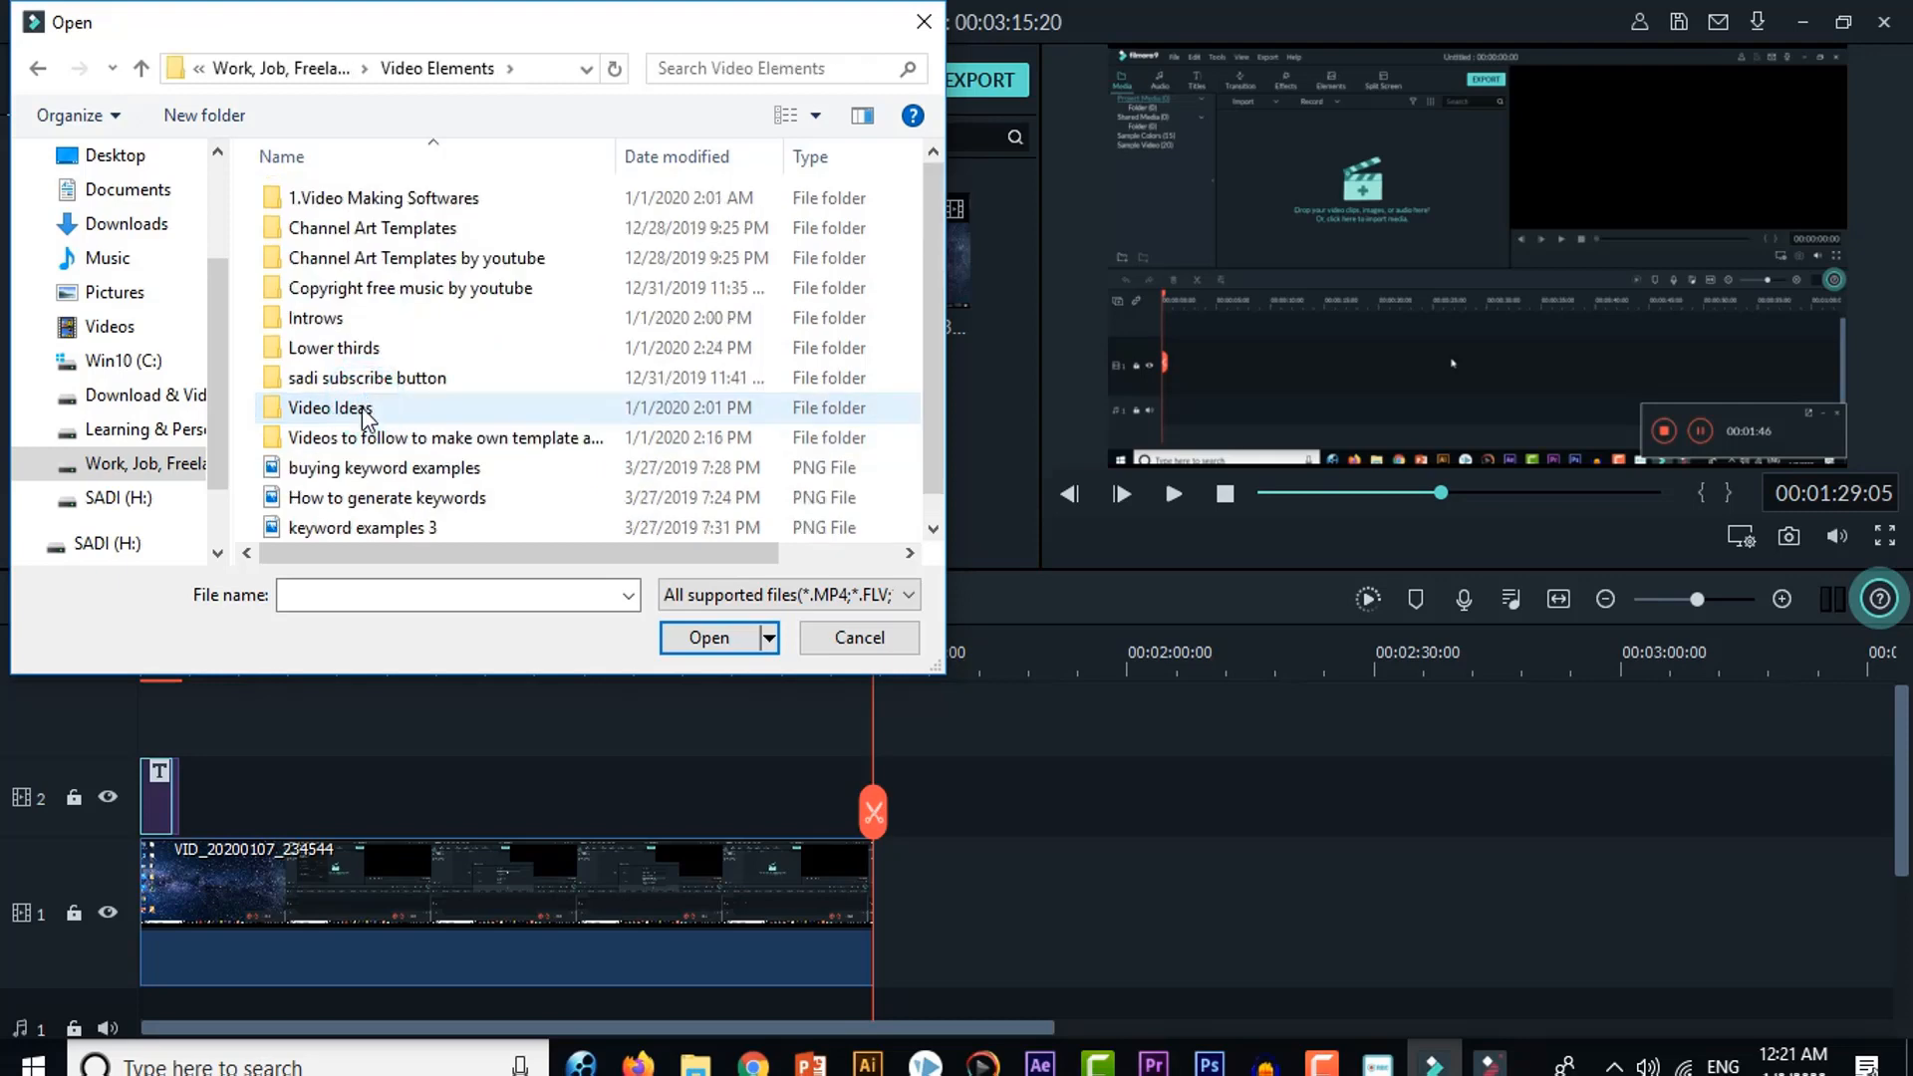
double_click(365, 410)
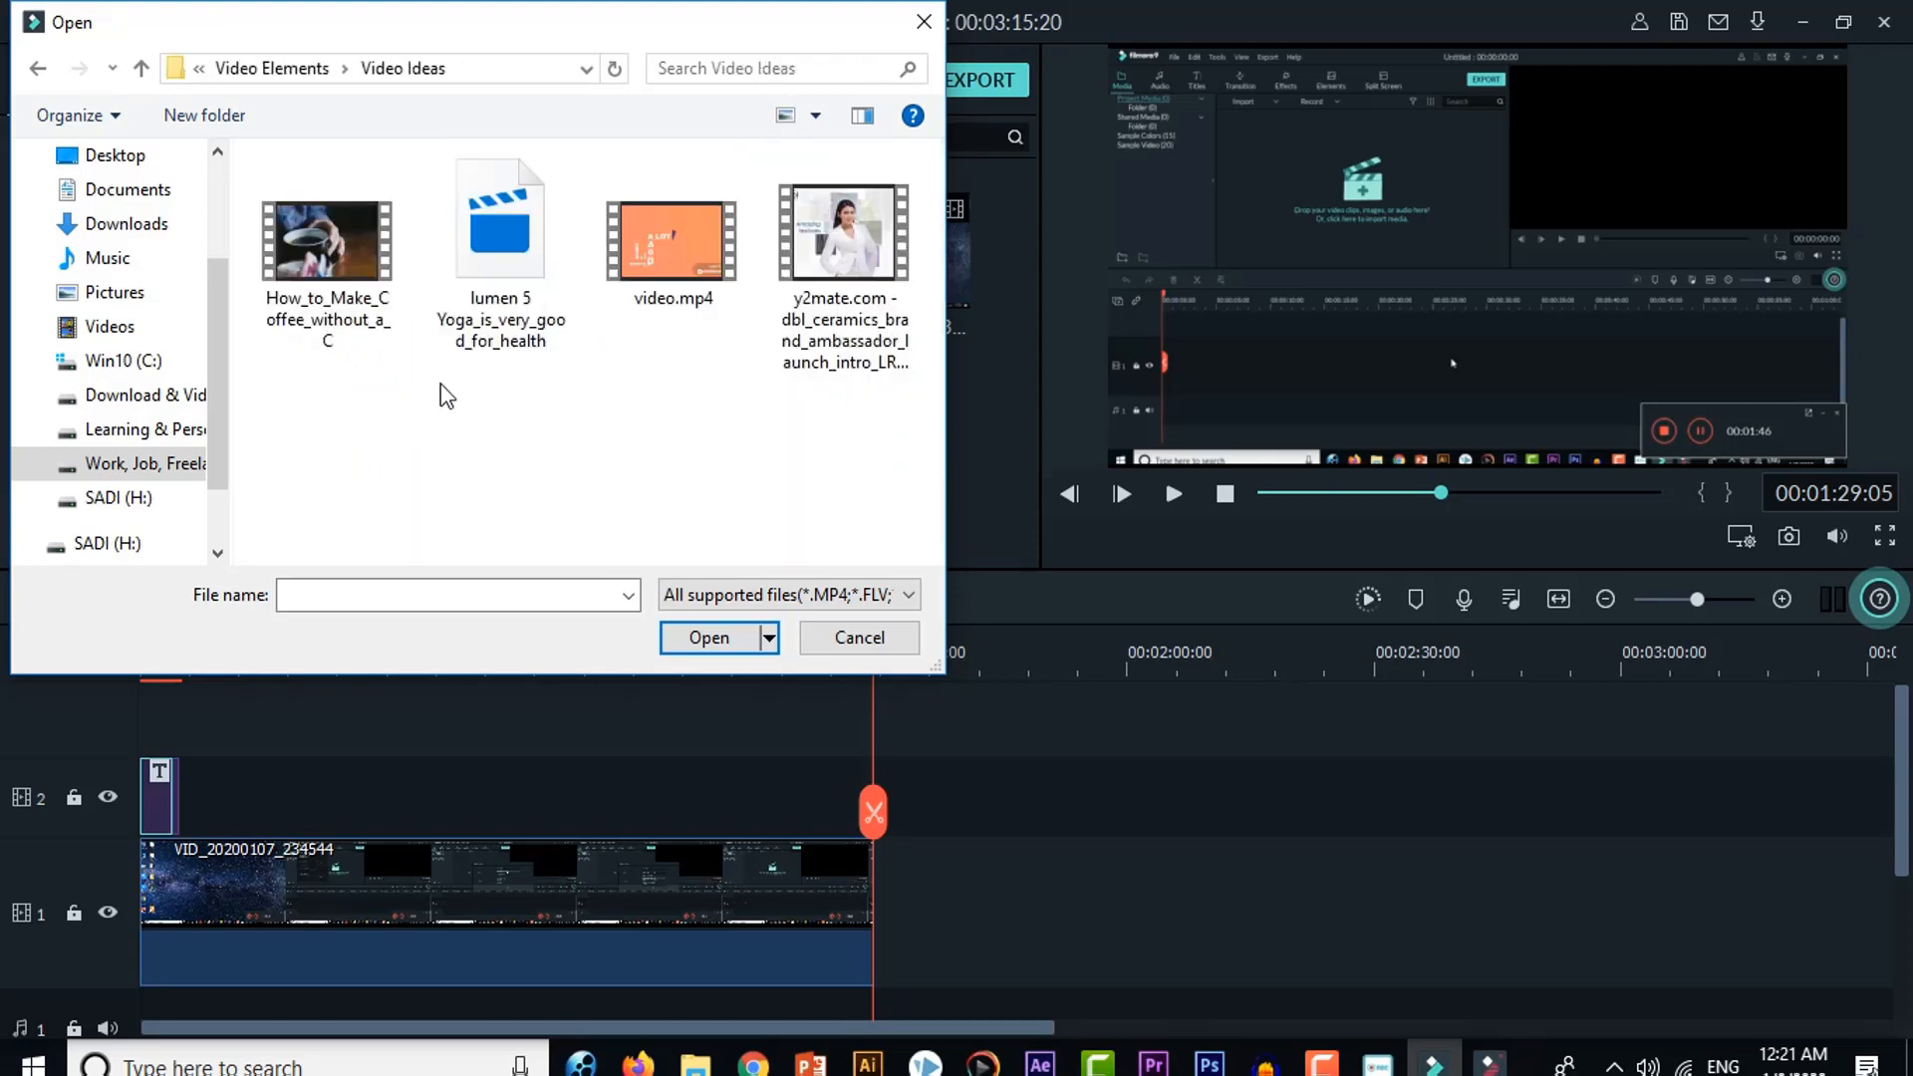
left_click(142, 68)
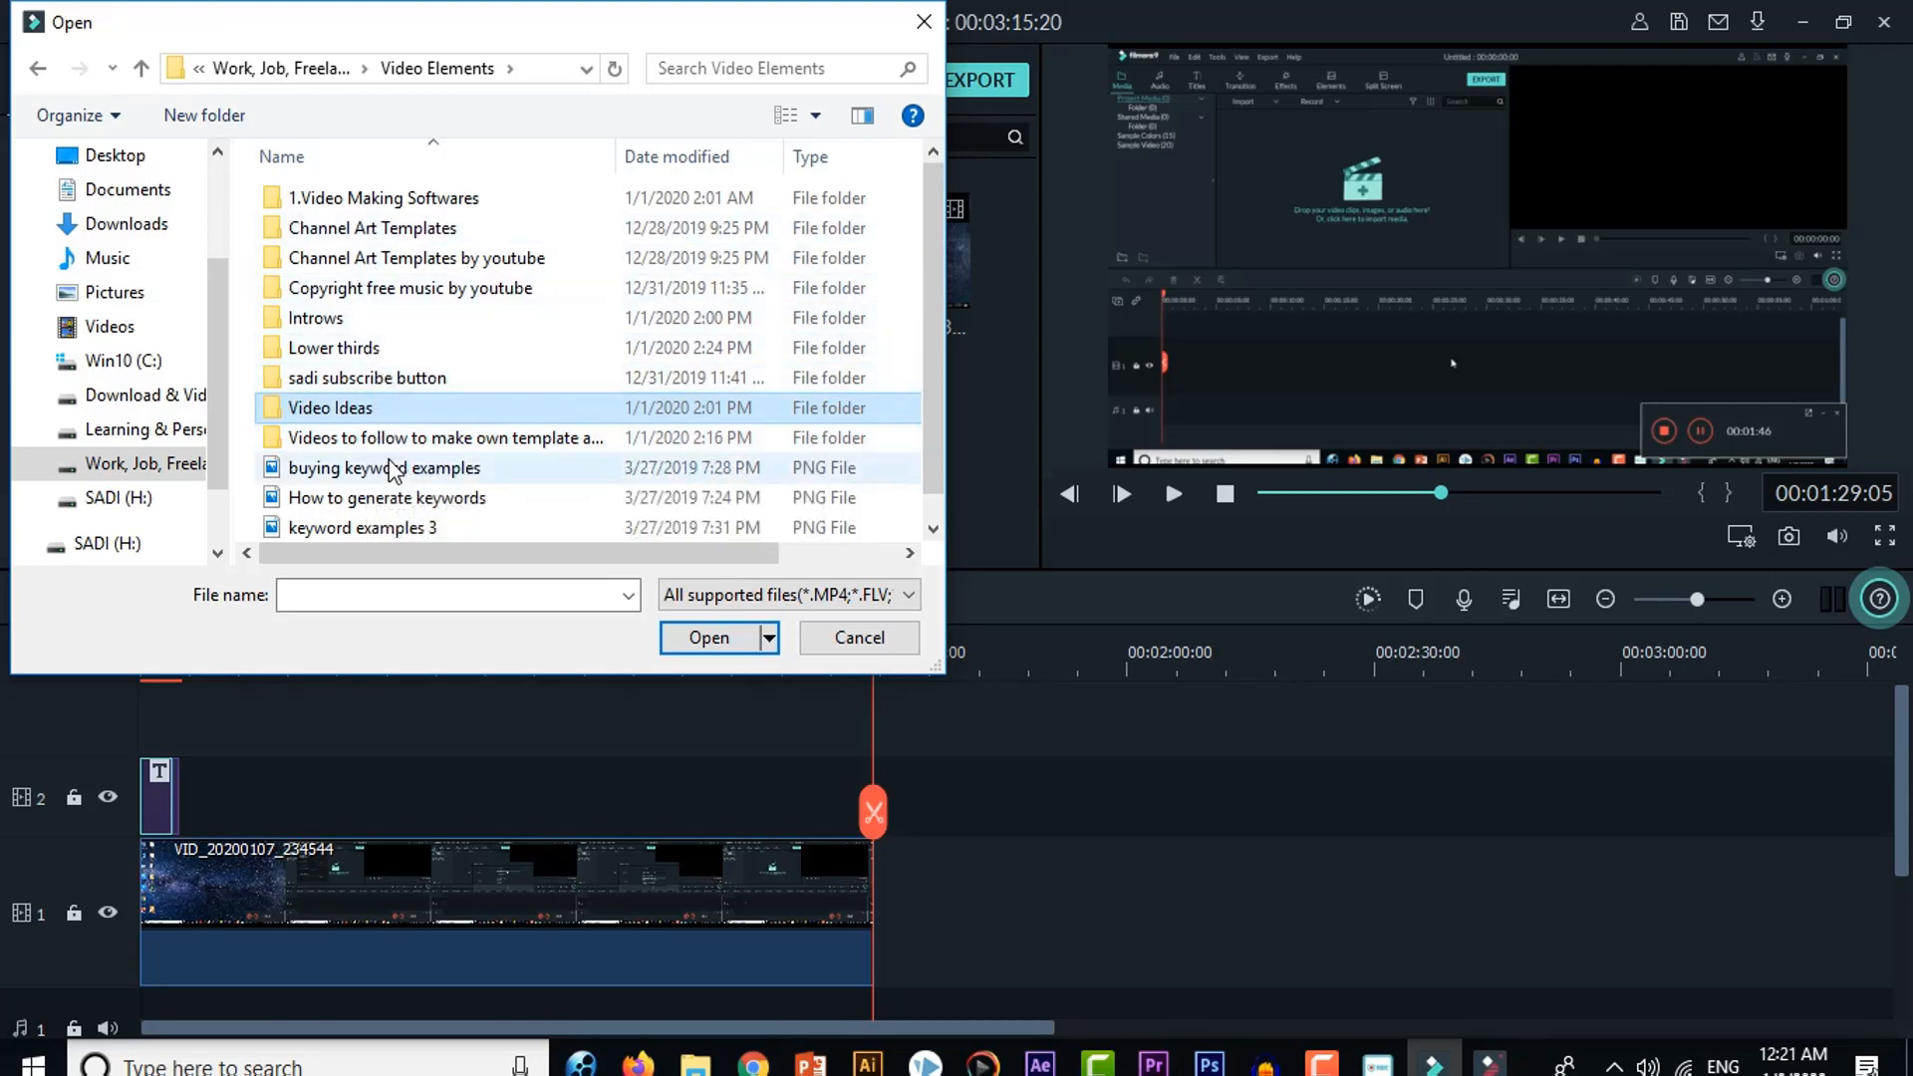
scroll(394, 474, "down", 1)
scroll(394, 474, "up", 1)
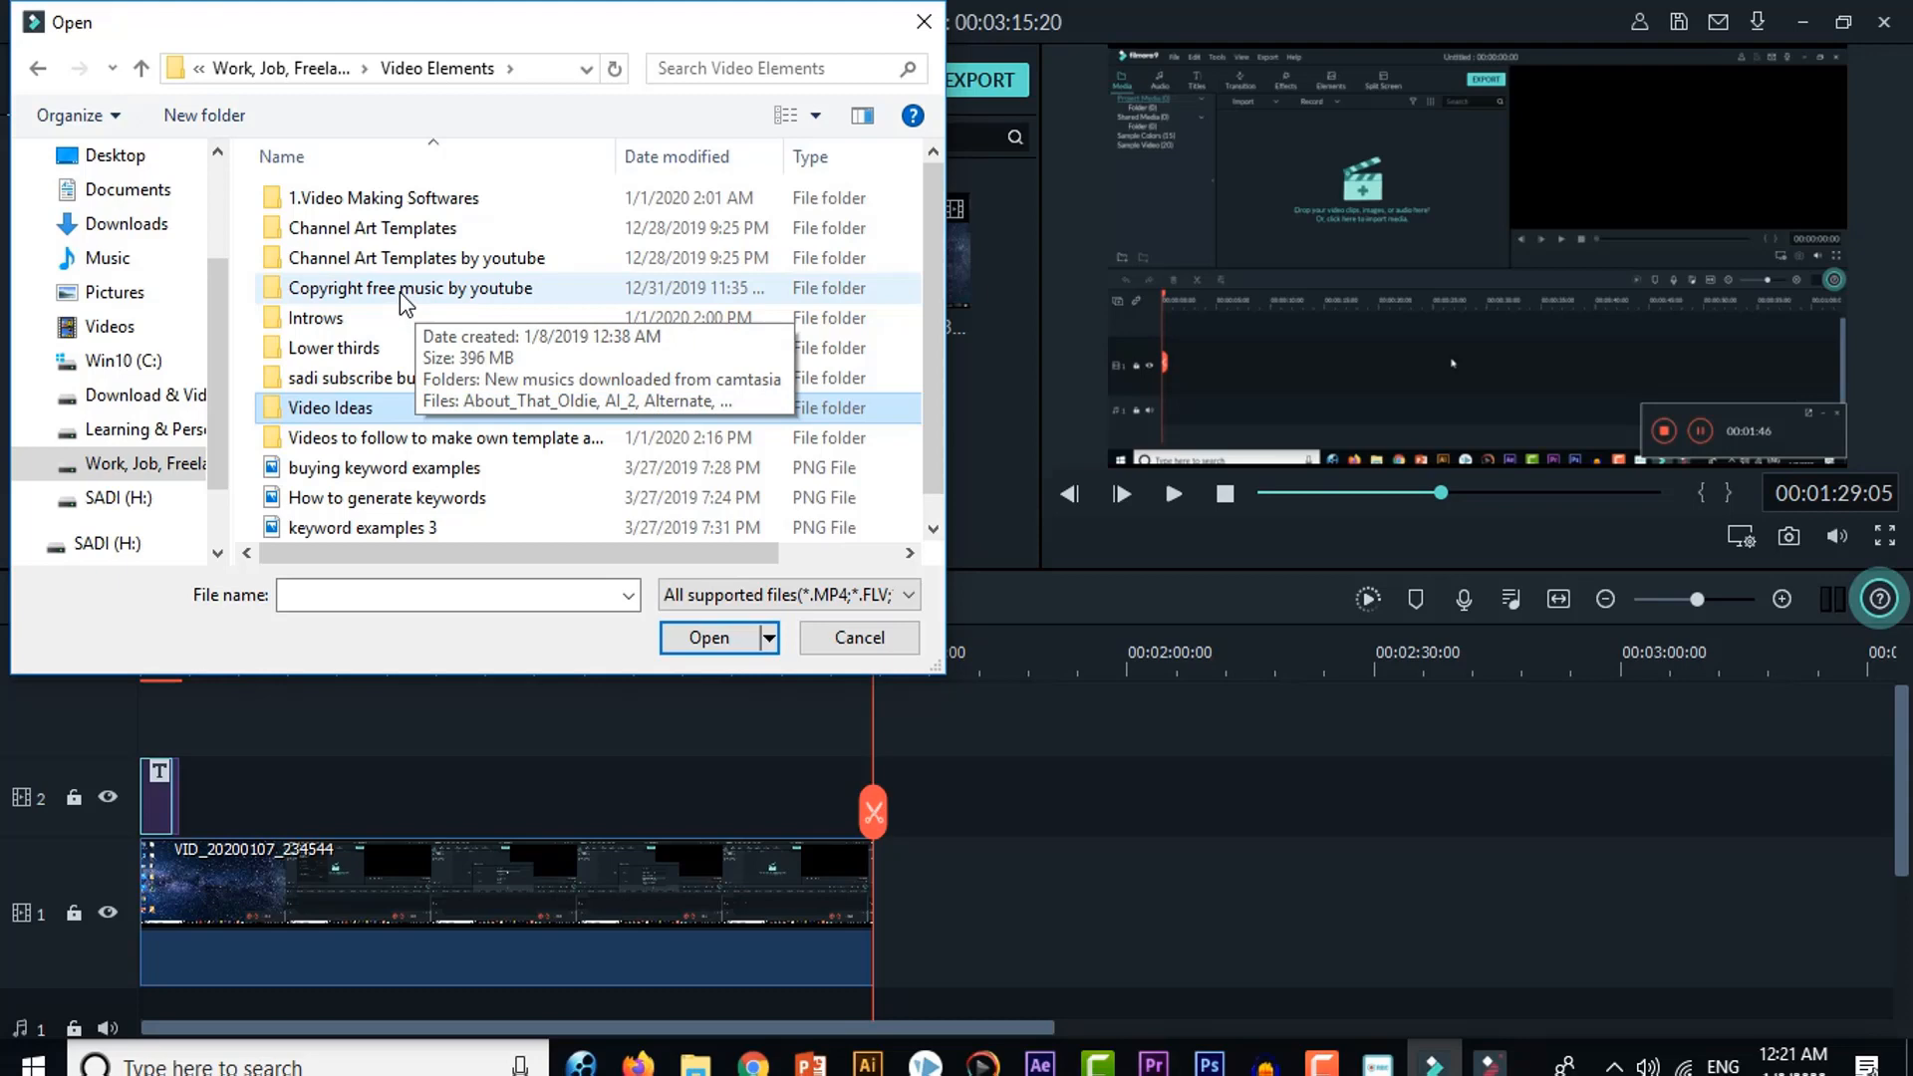
Step: Add the "subscribe button white" clip from the sadi subscribe button folder to track 1, directly after the screen recording
left_click(380, 383)
double_click(380, 384)
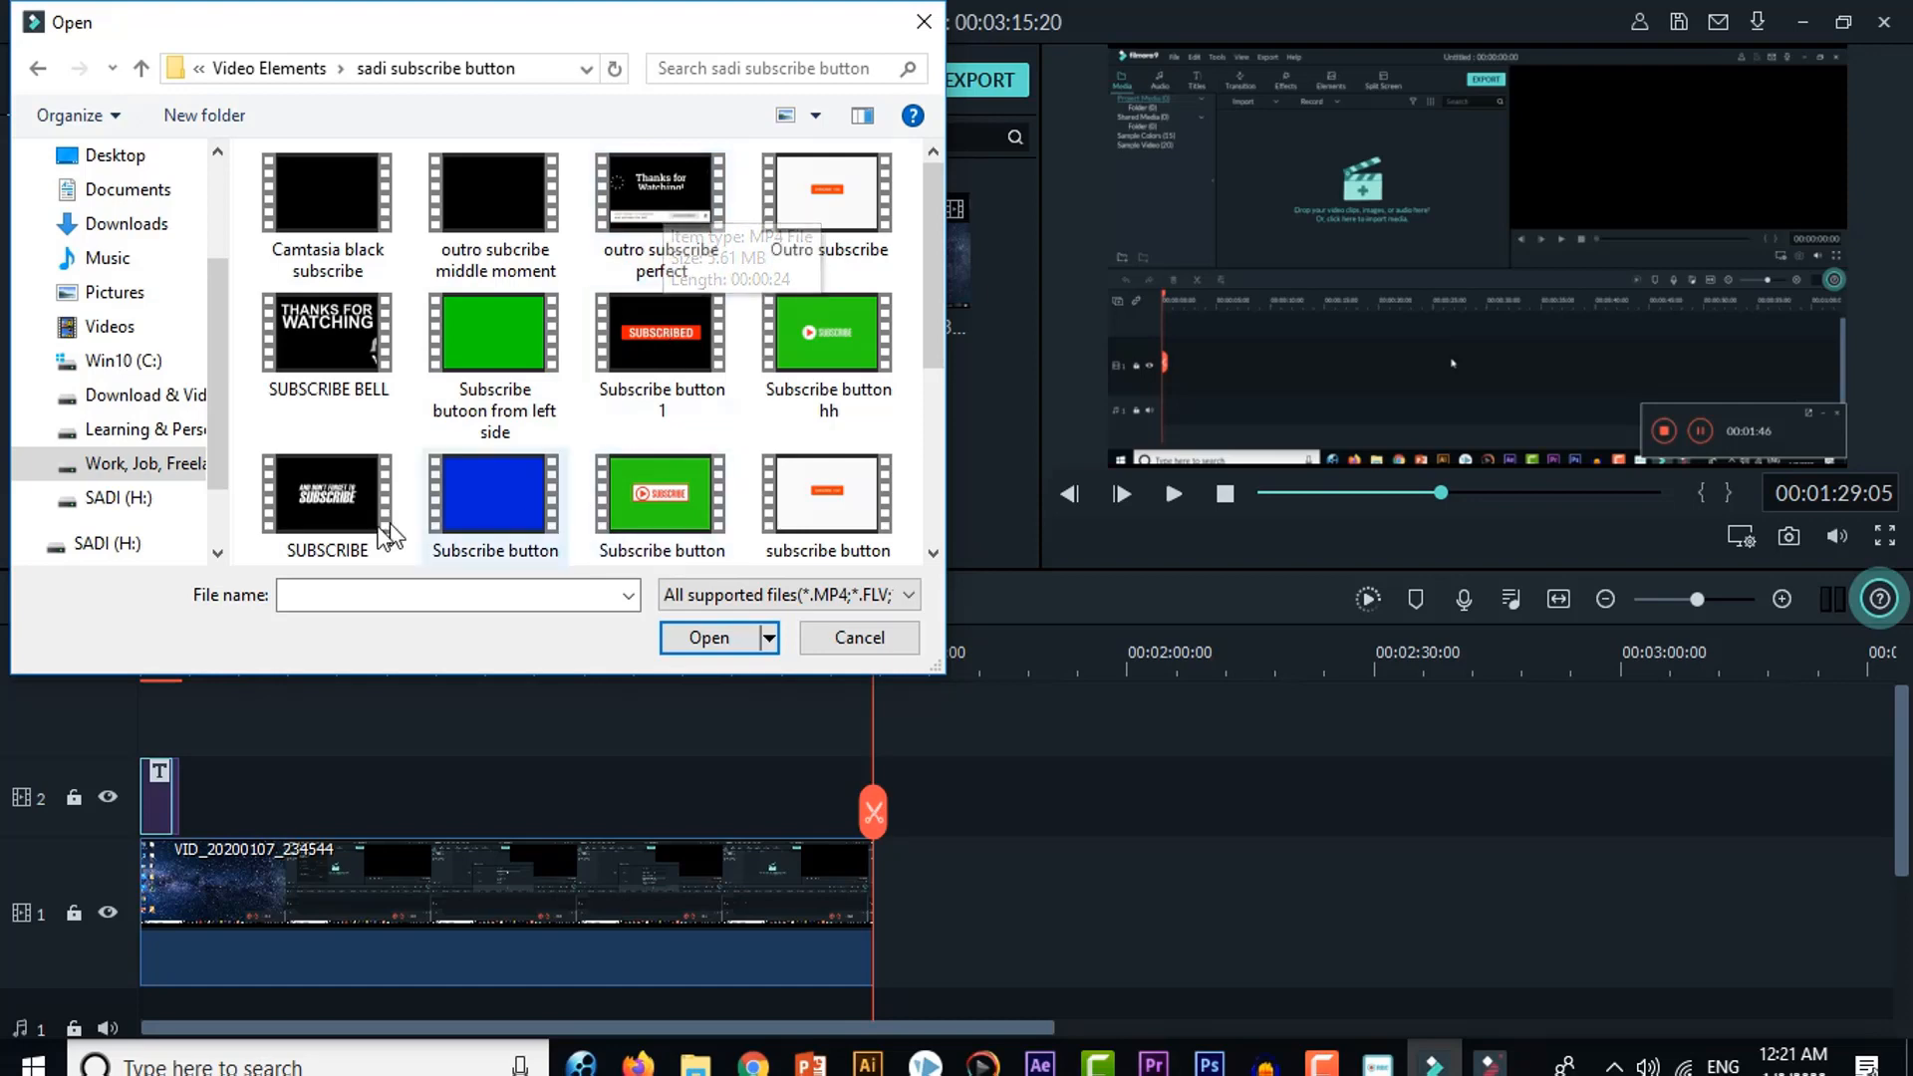
left_click_drag(823, 550, 1008, 937)
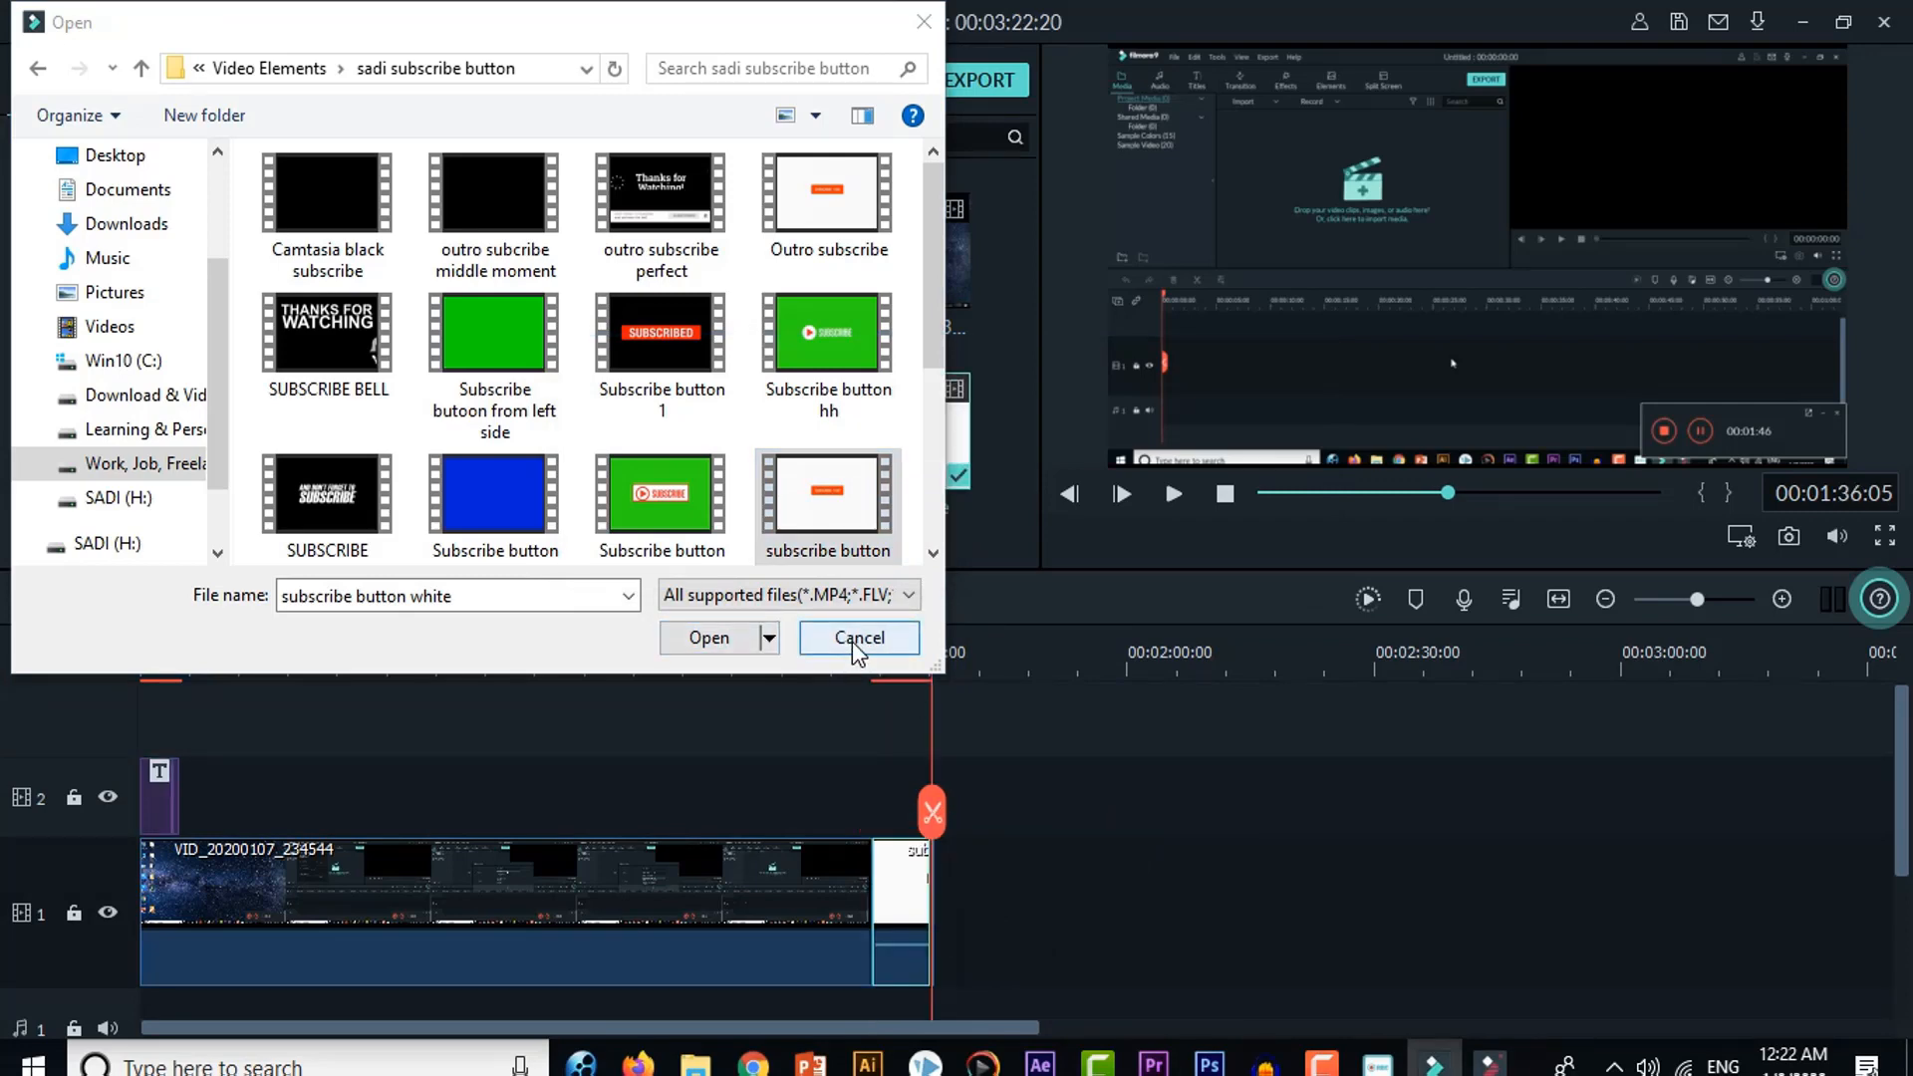
Step: Close the file browser and play the subscribe button clip from its beginning to preview it, then pause
left_click(710, 638)
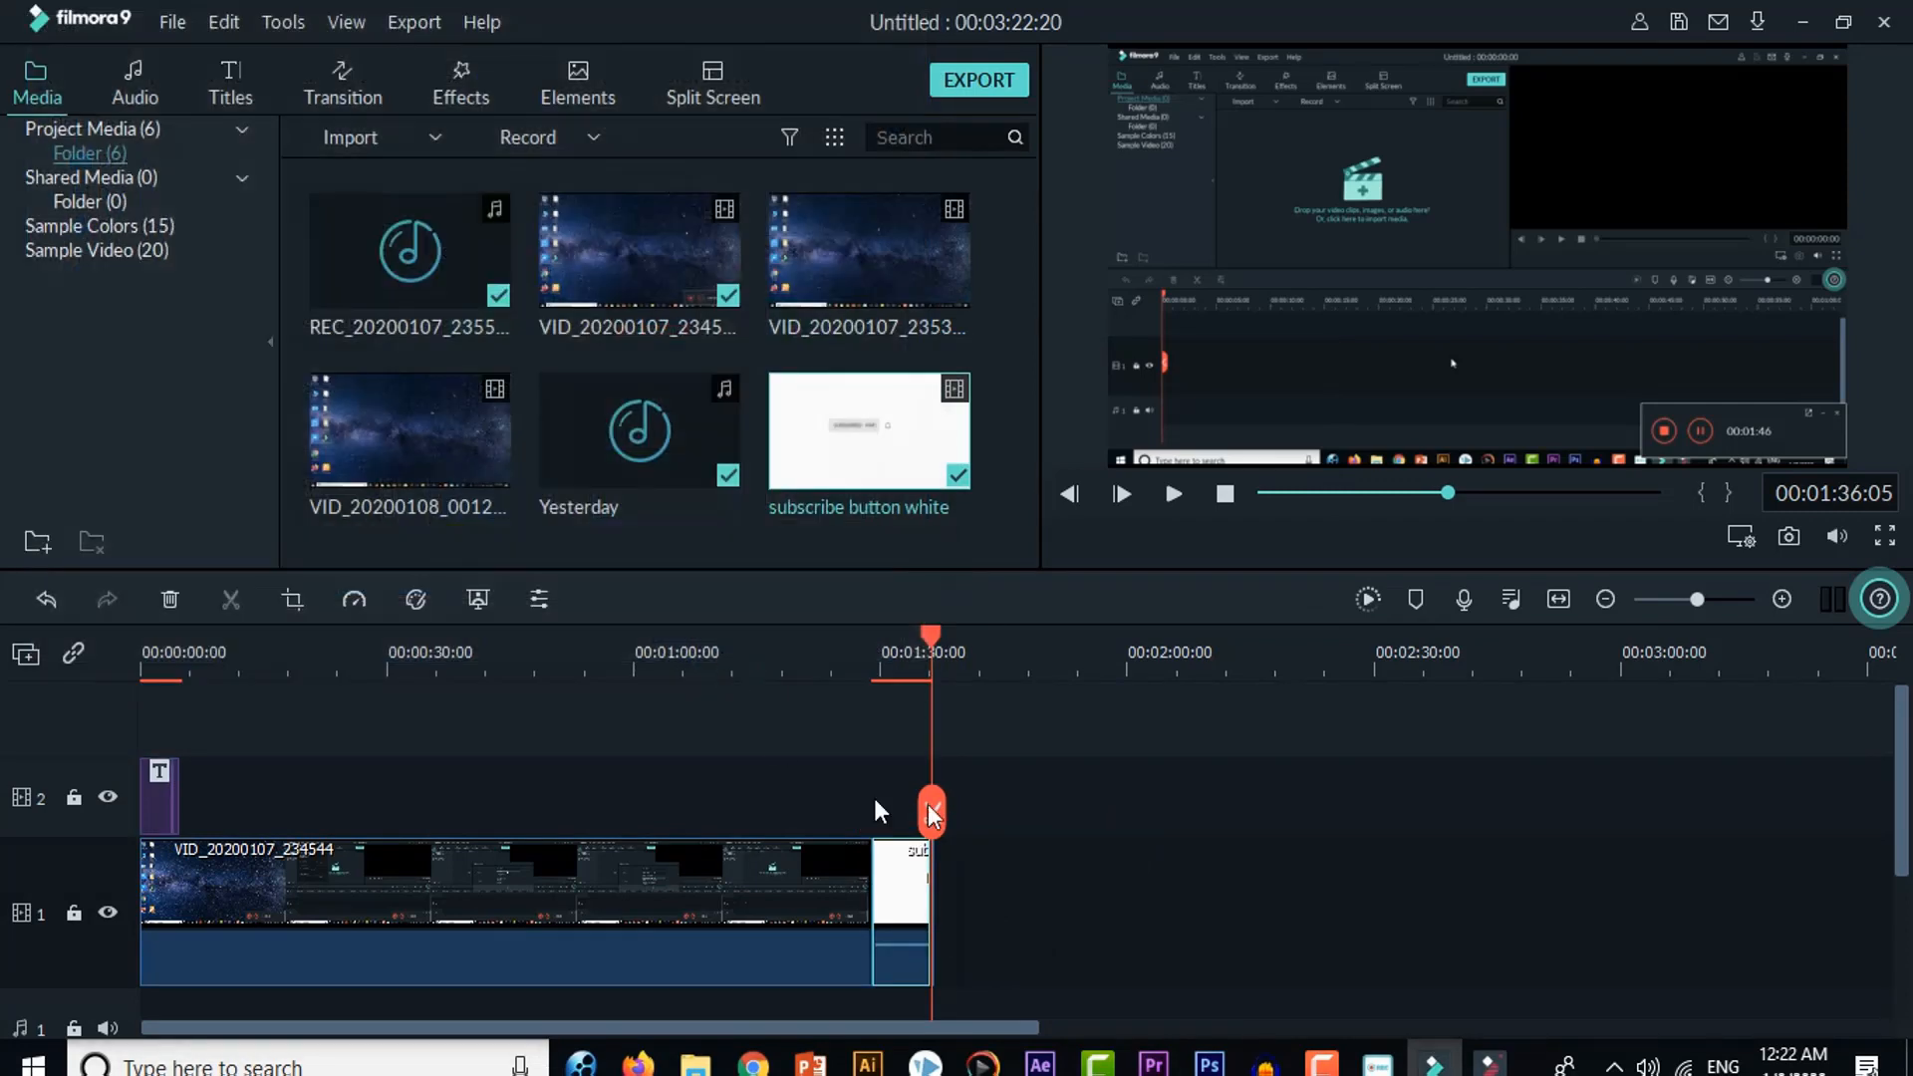
left_click_drag(925, 645, 876, 667)
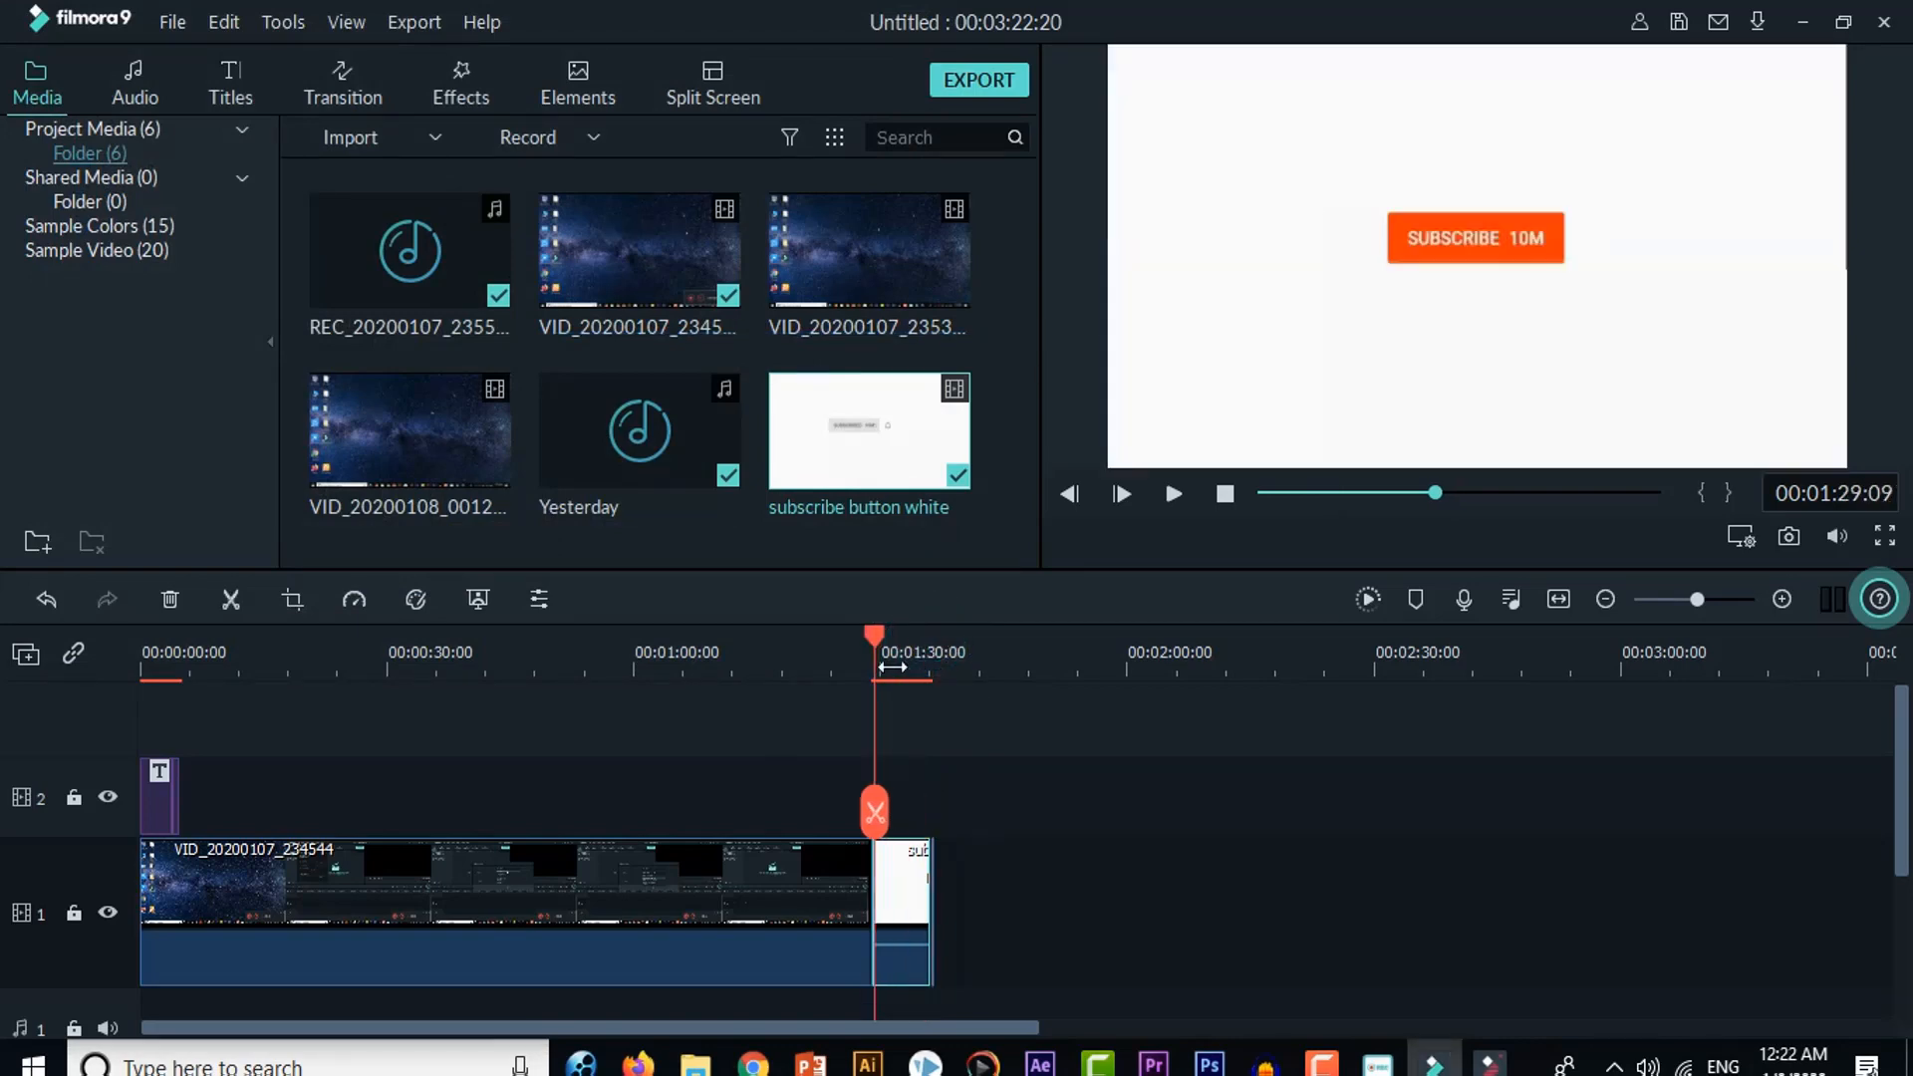
left_click(1176, 495)
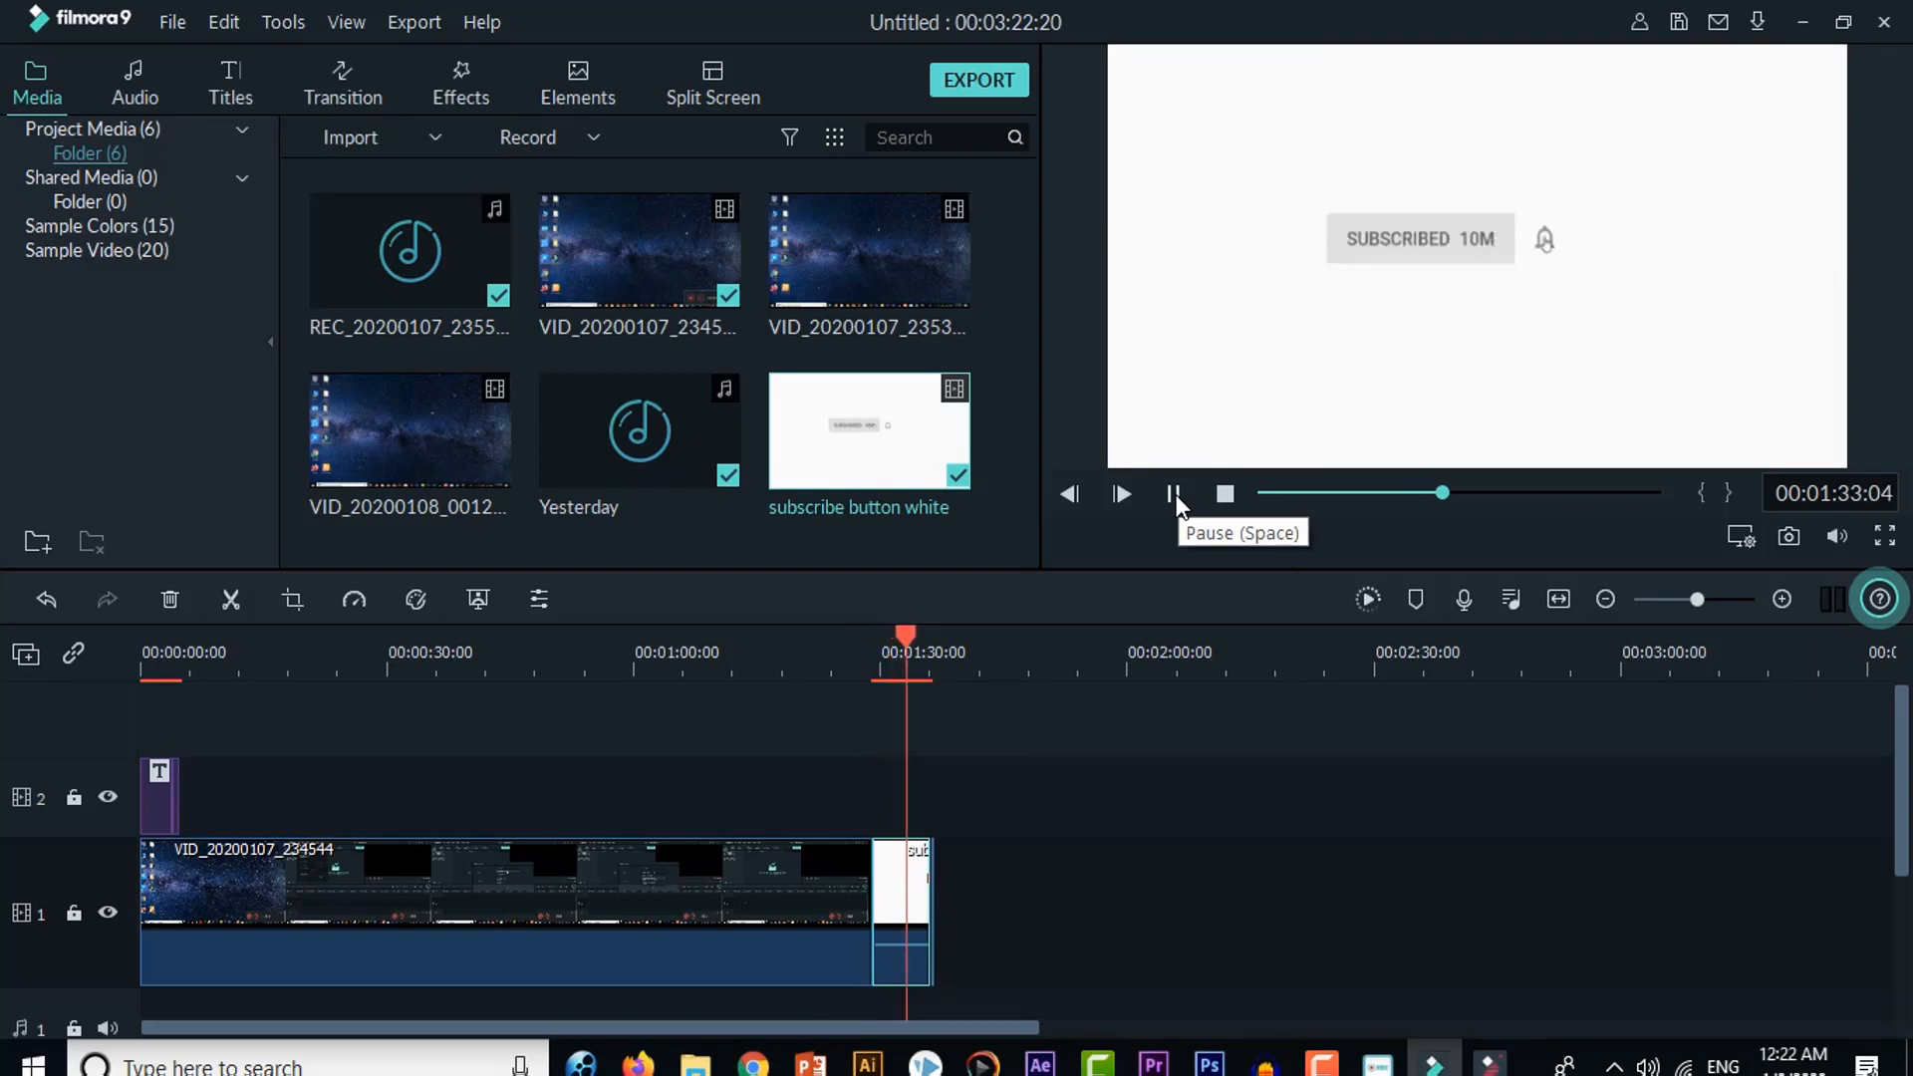
left_click(1176, 495)
Step: Move the second Yesterday music clip on audio track 3 so it starts directly after the first one
scroll(1084, 875, "down", 3)
scroll(1085, 875, "down", 1)
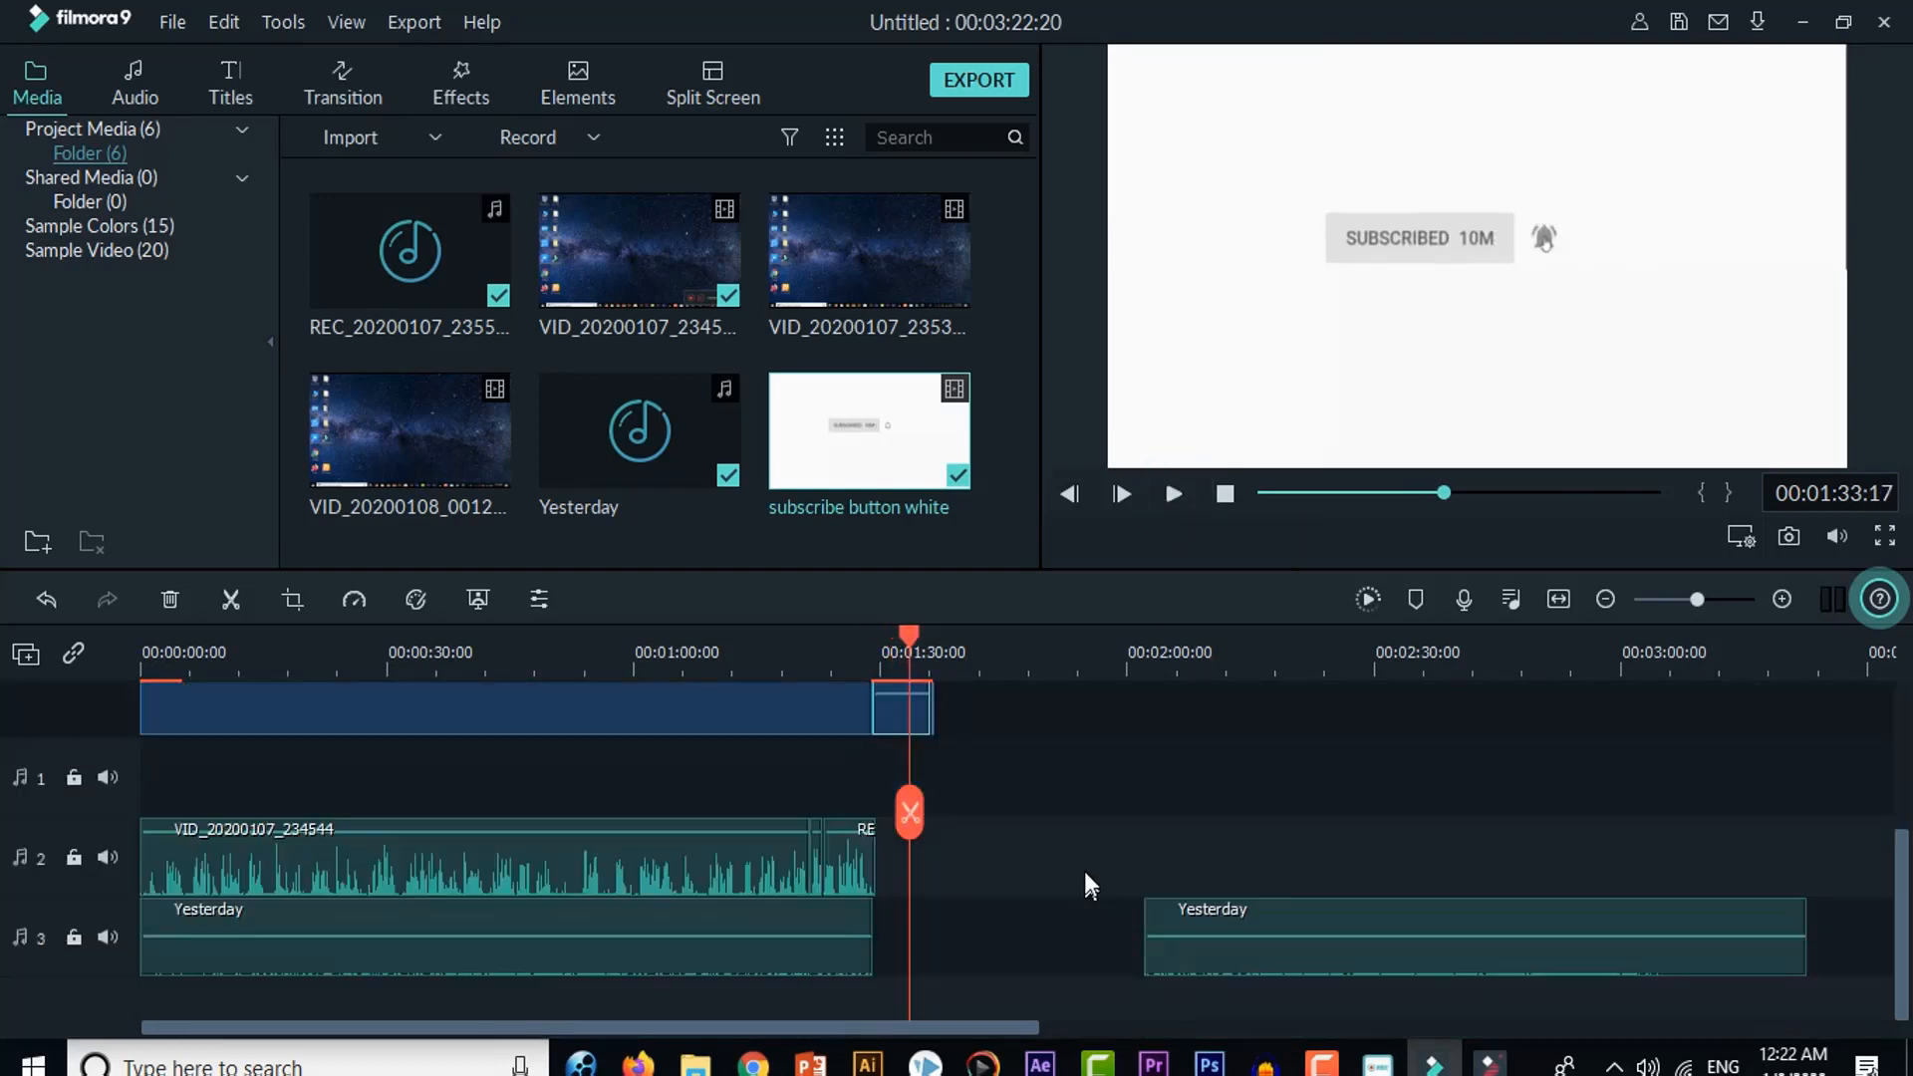
left_click_drag(1319, 965, 1073, 947)
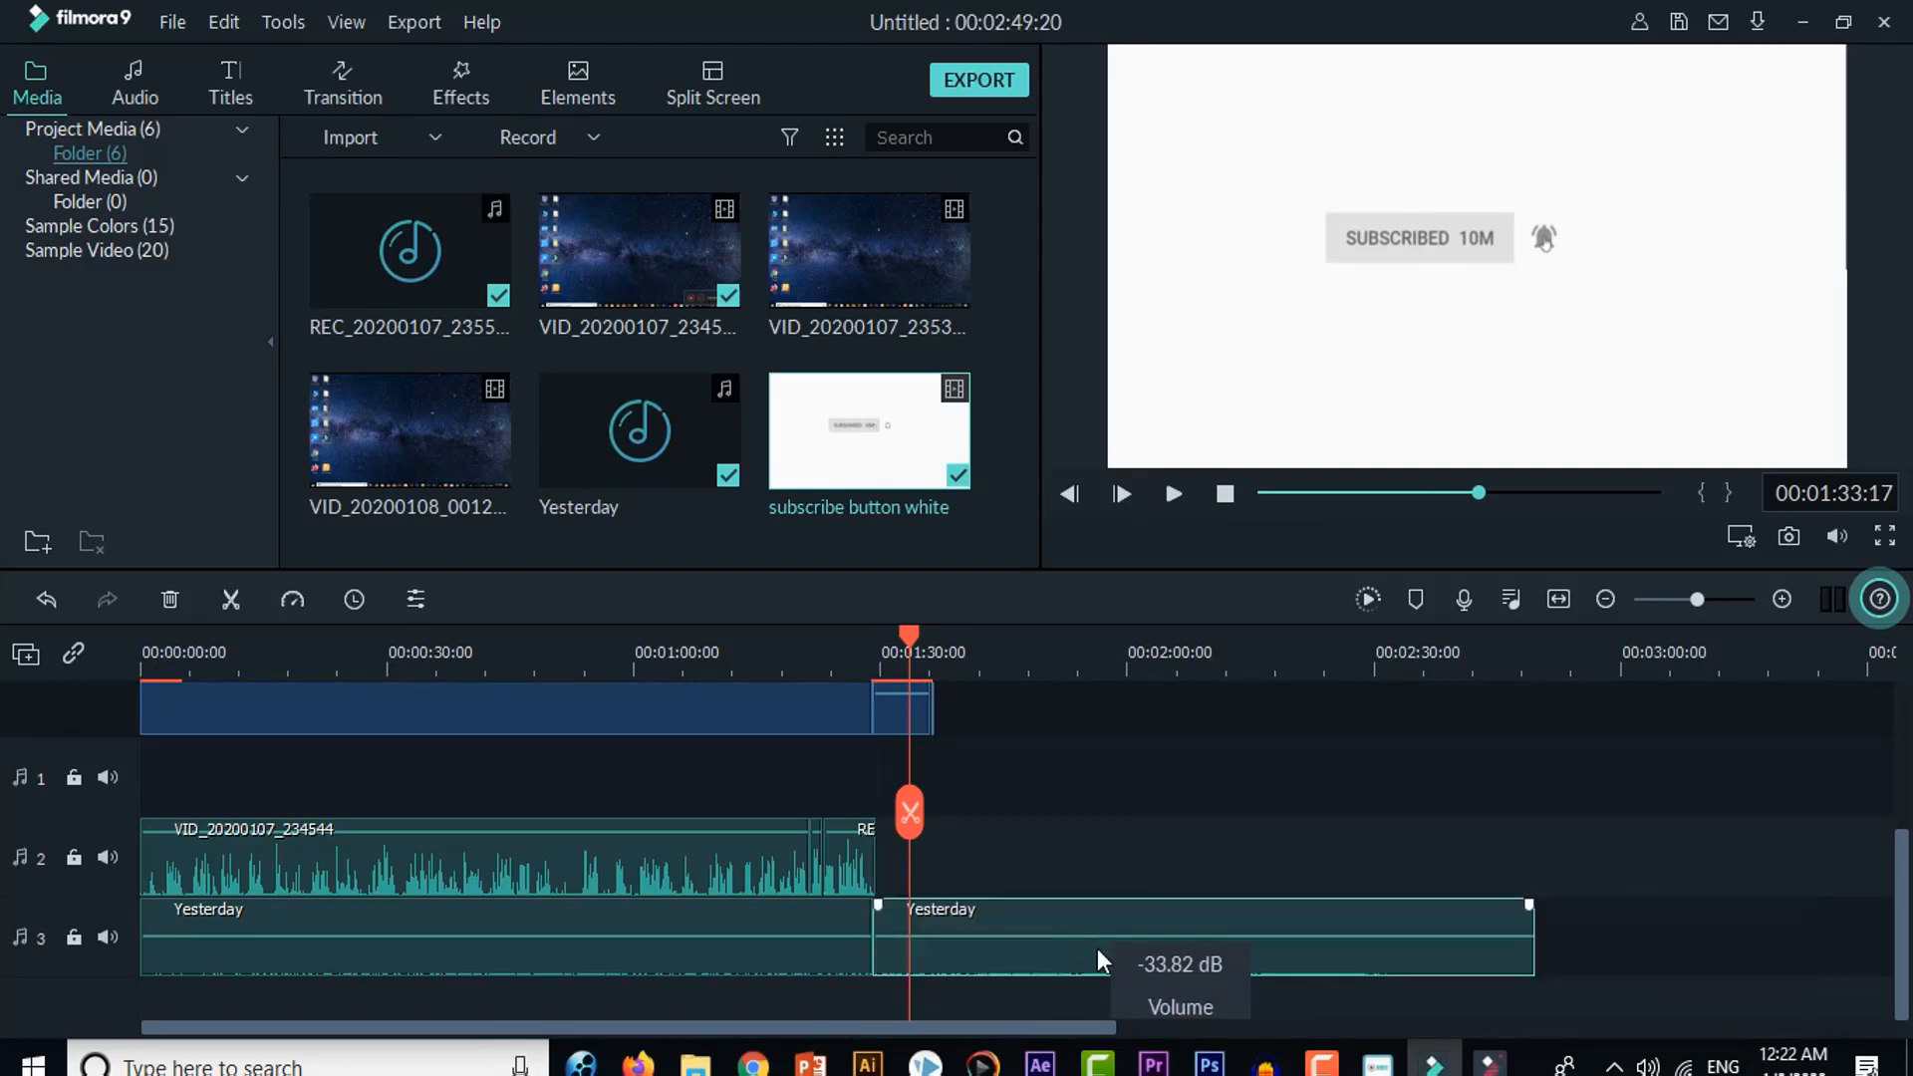
left_click(1097, 965)
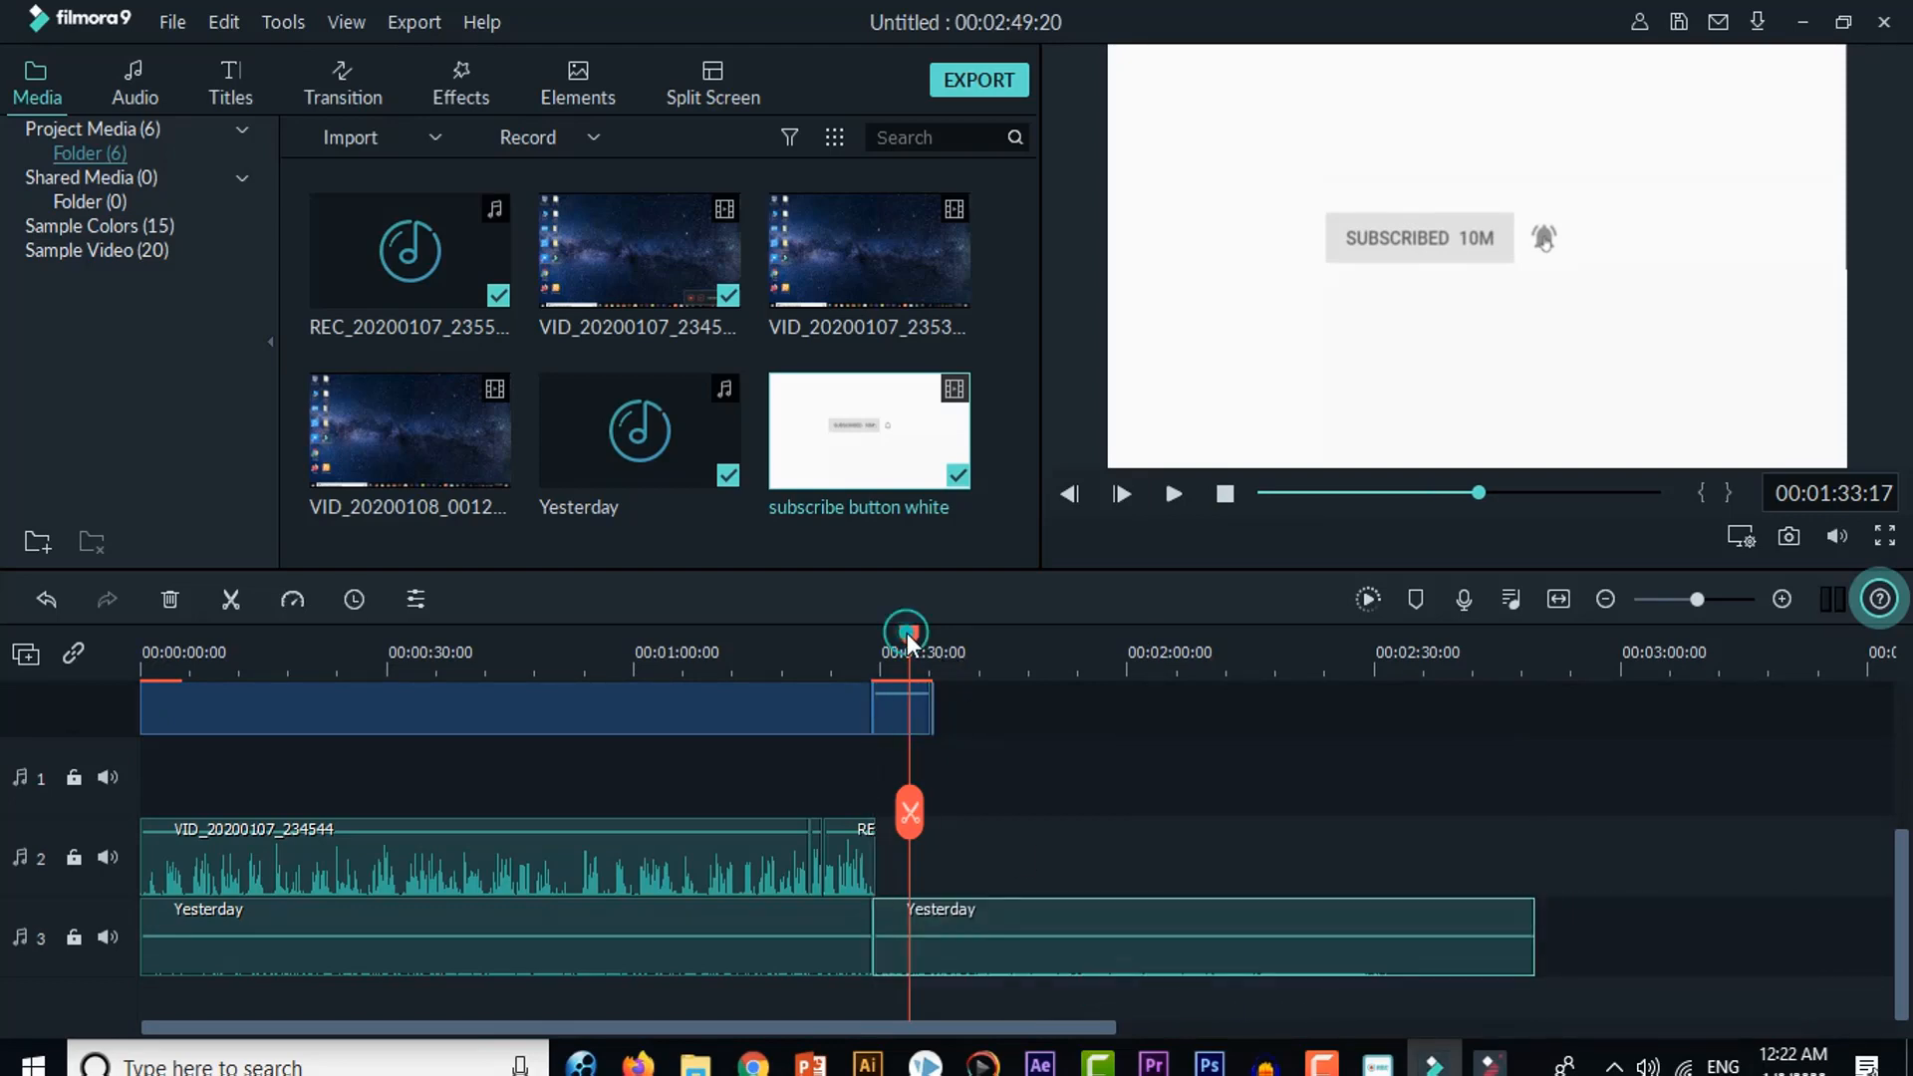
Step: Split the second Yesterday clip at 00:01:42:08, shortly after the subscribe button clip ends, and delete the part after the cut
left_click_drag(907, 632, 935, 642)
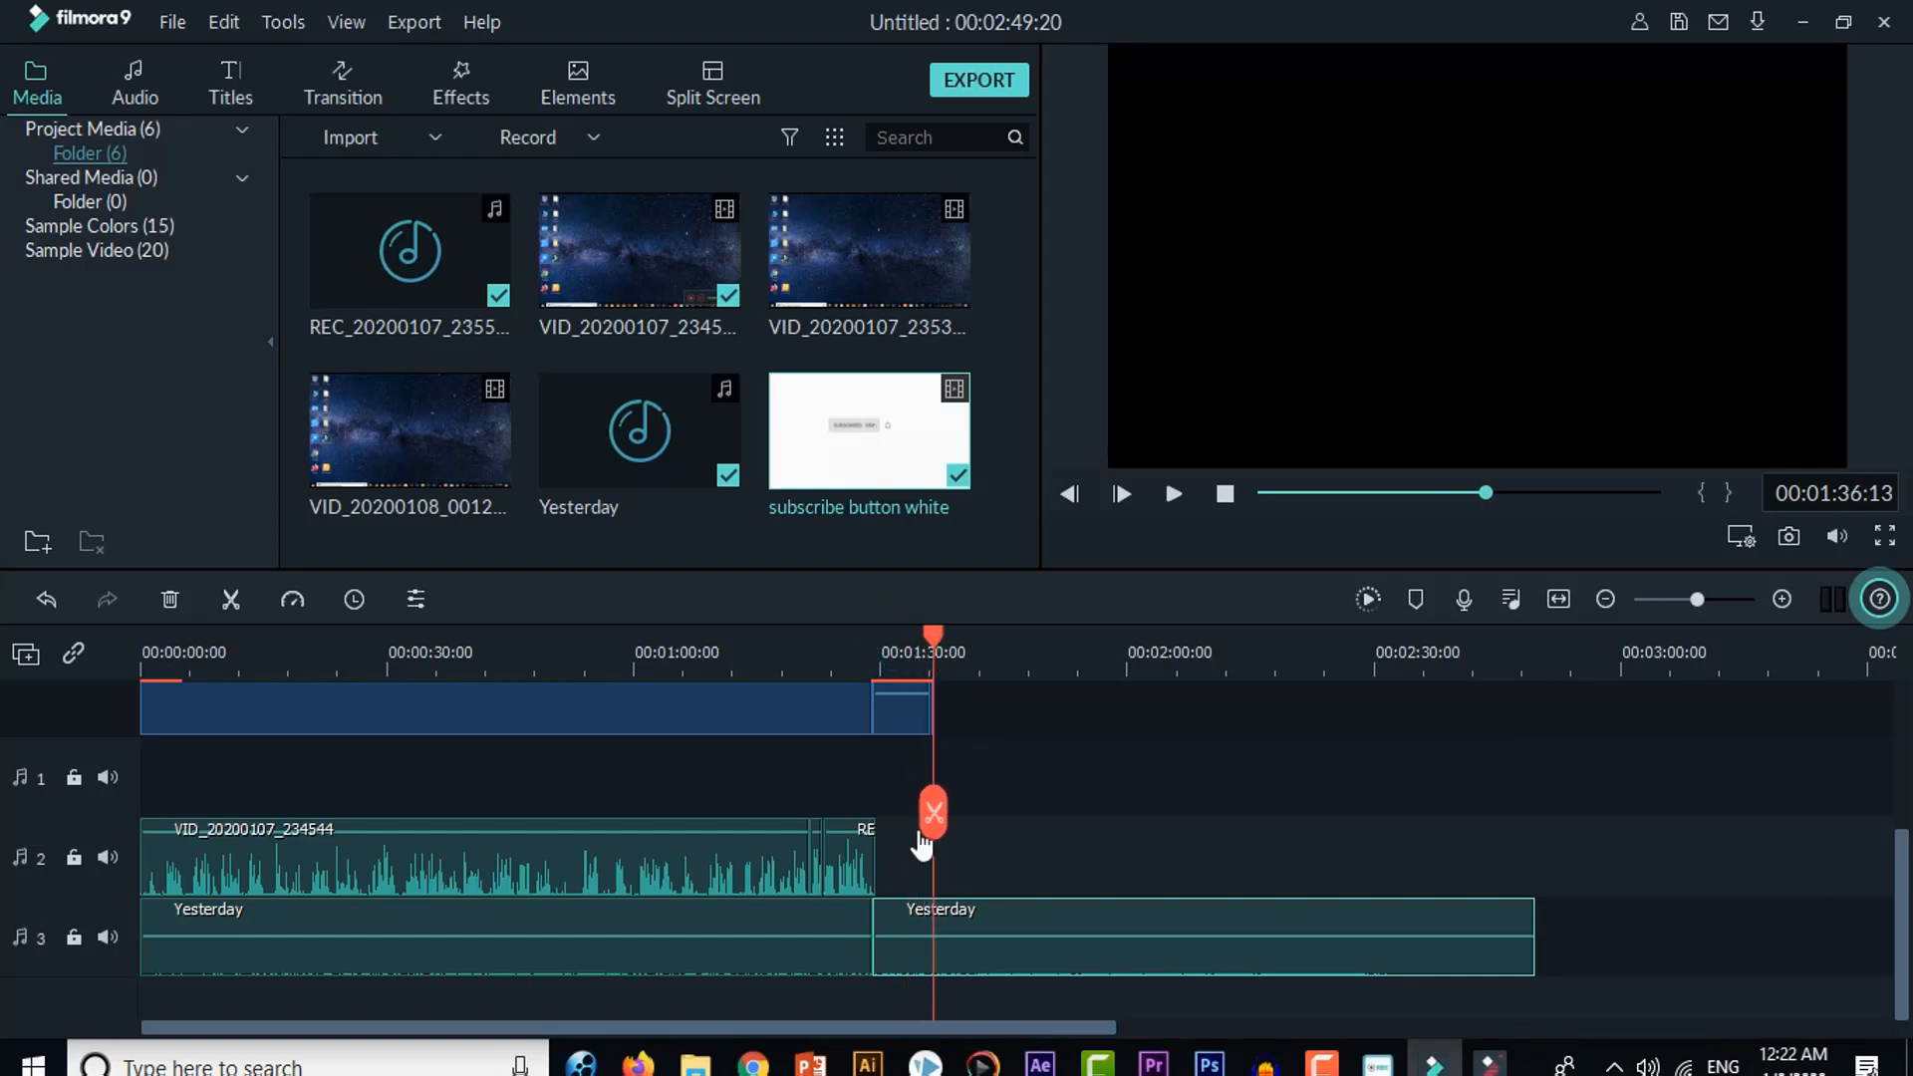
left_click_drag(939, 634, 982, 638)
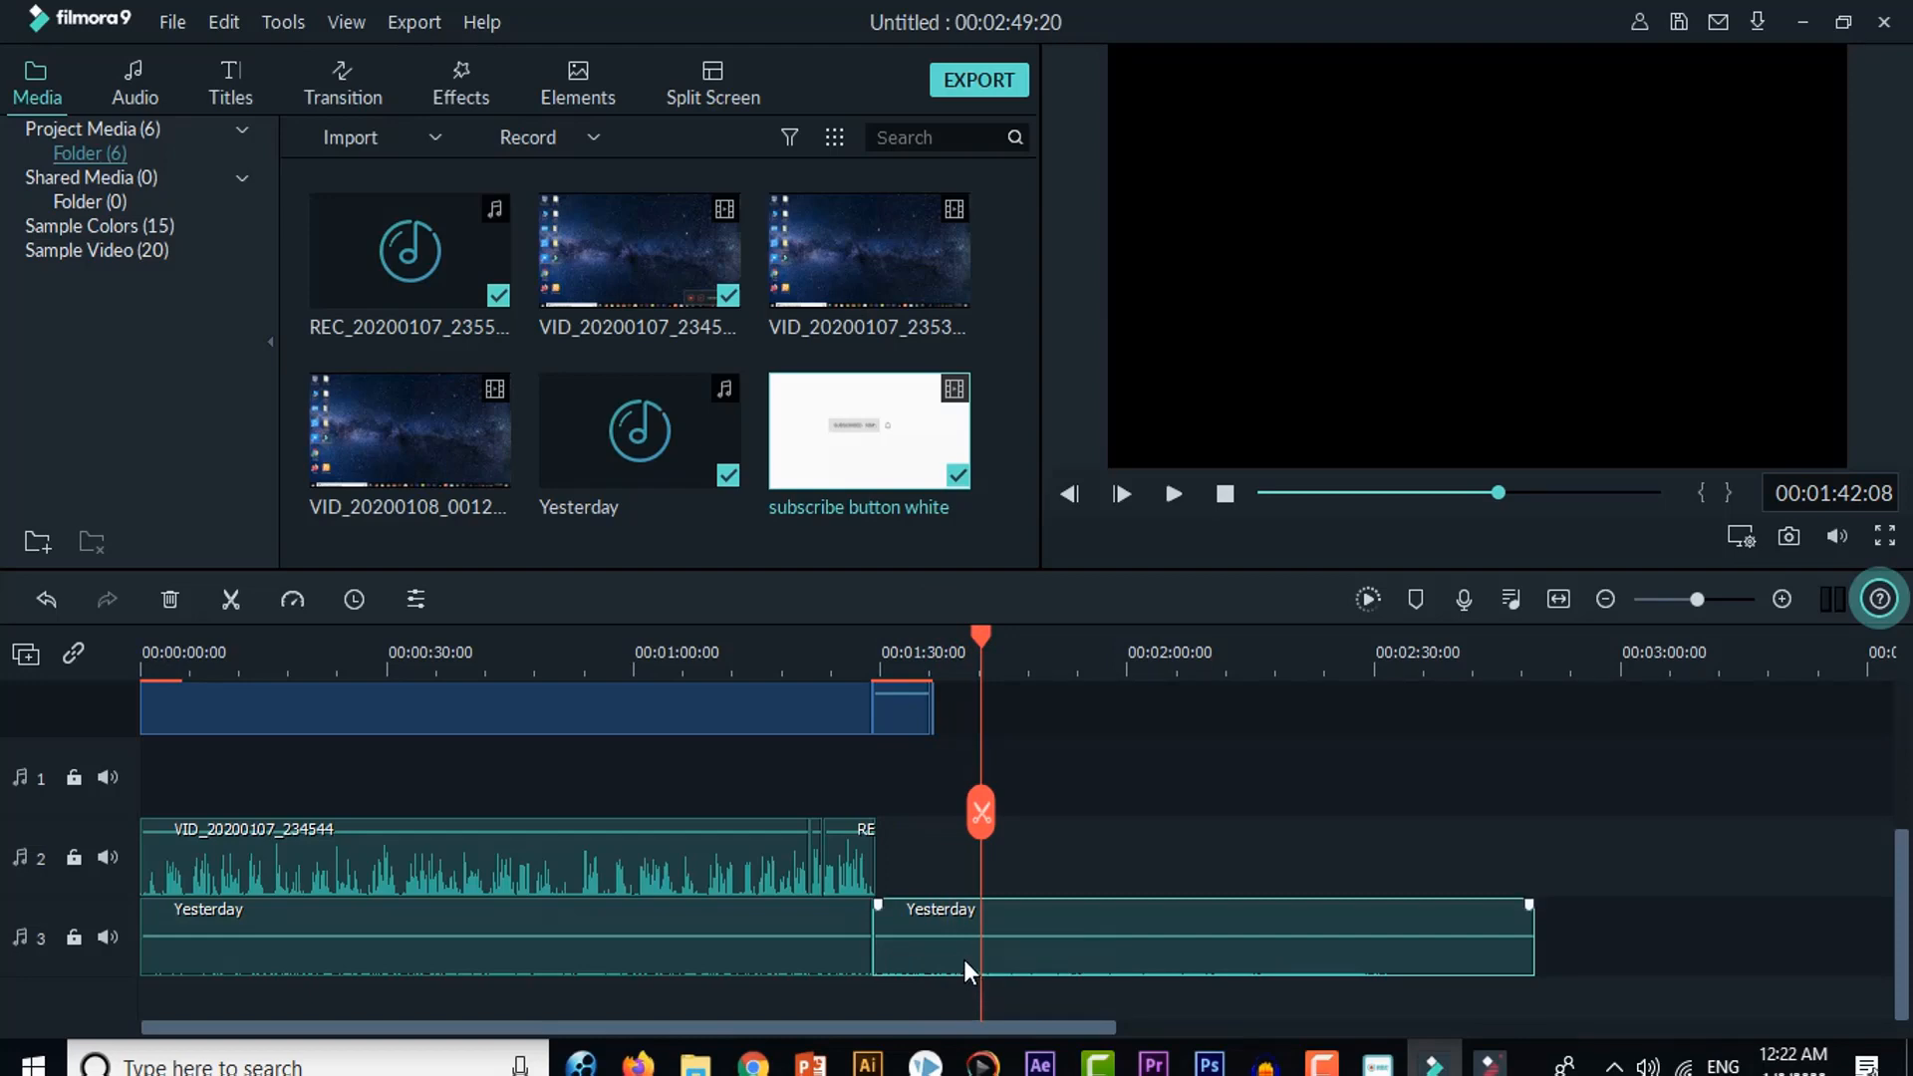
left_click(229, 600)
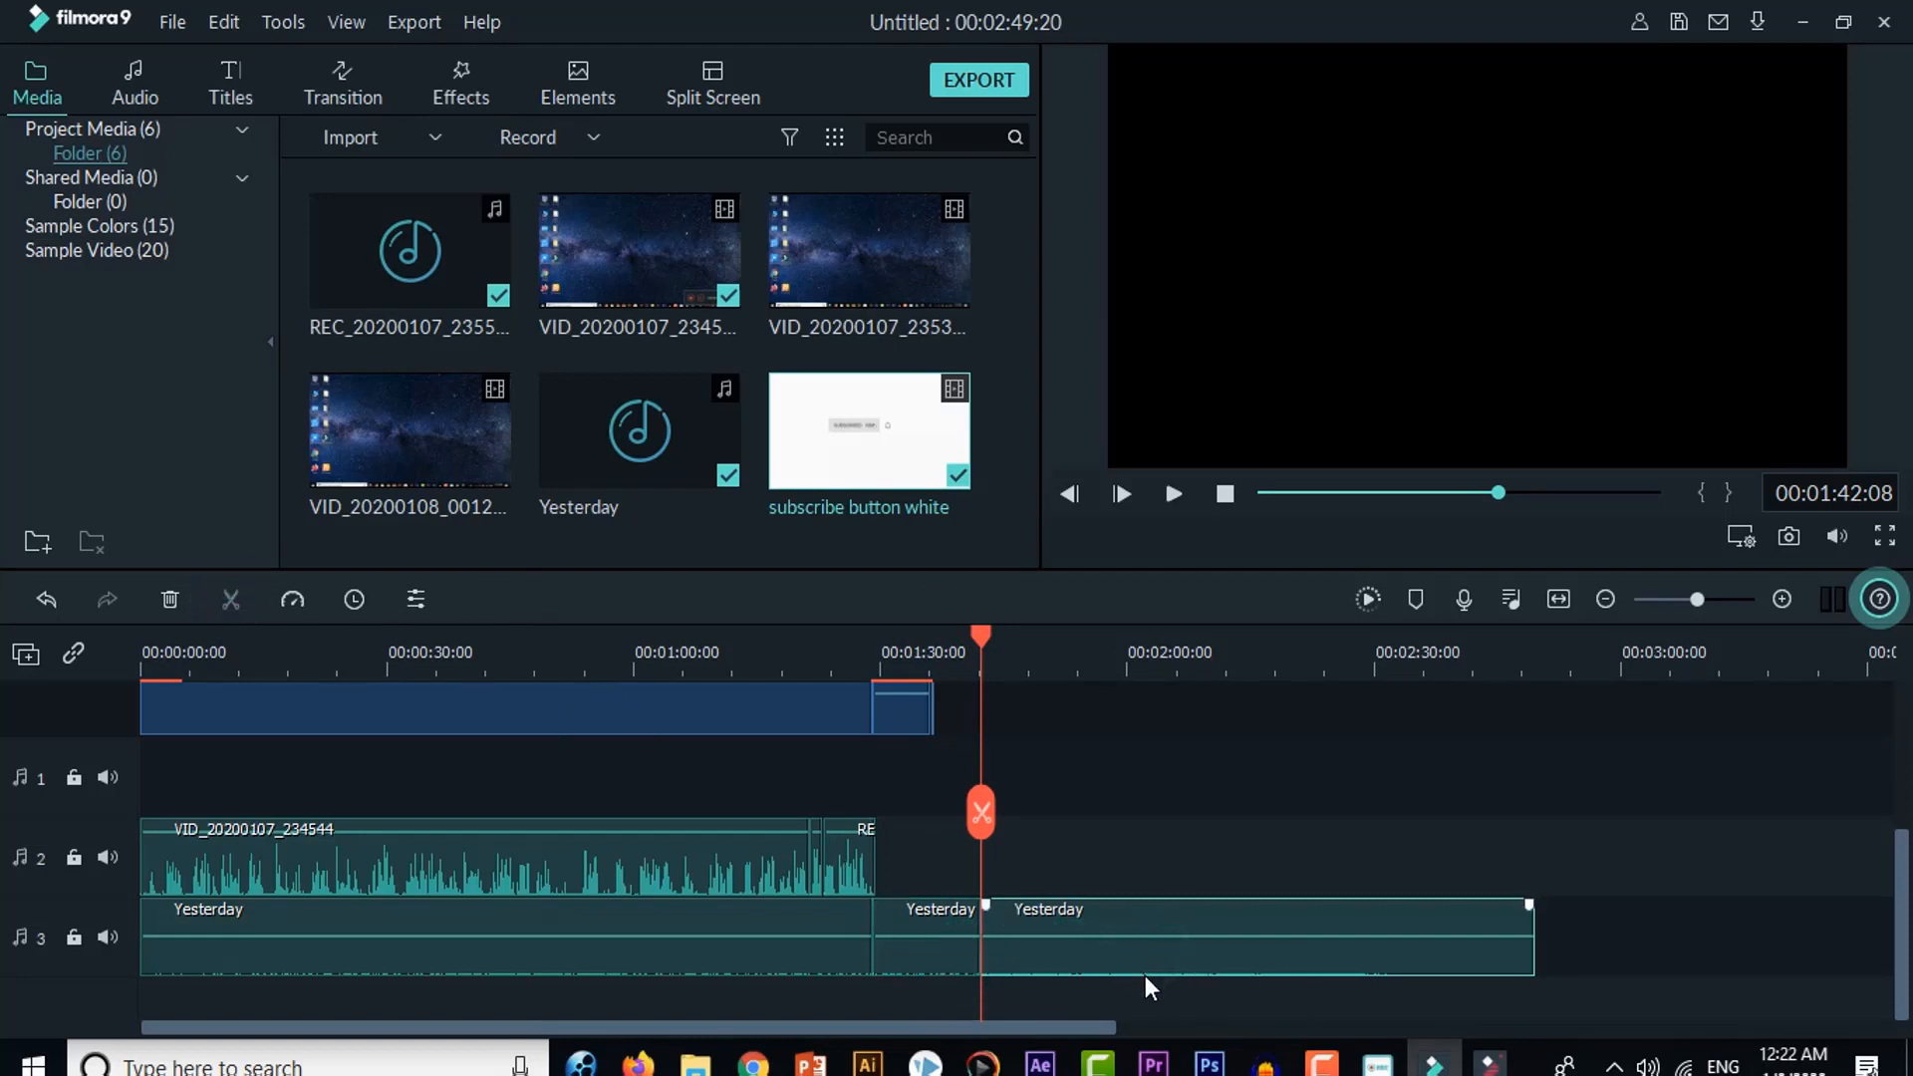
key("Delete")
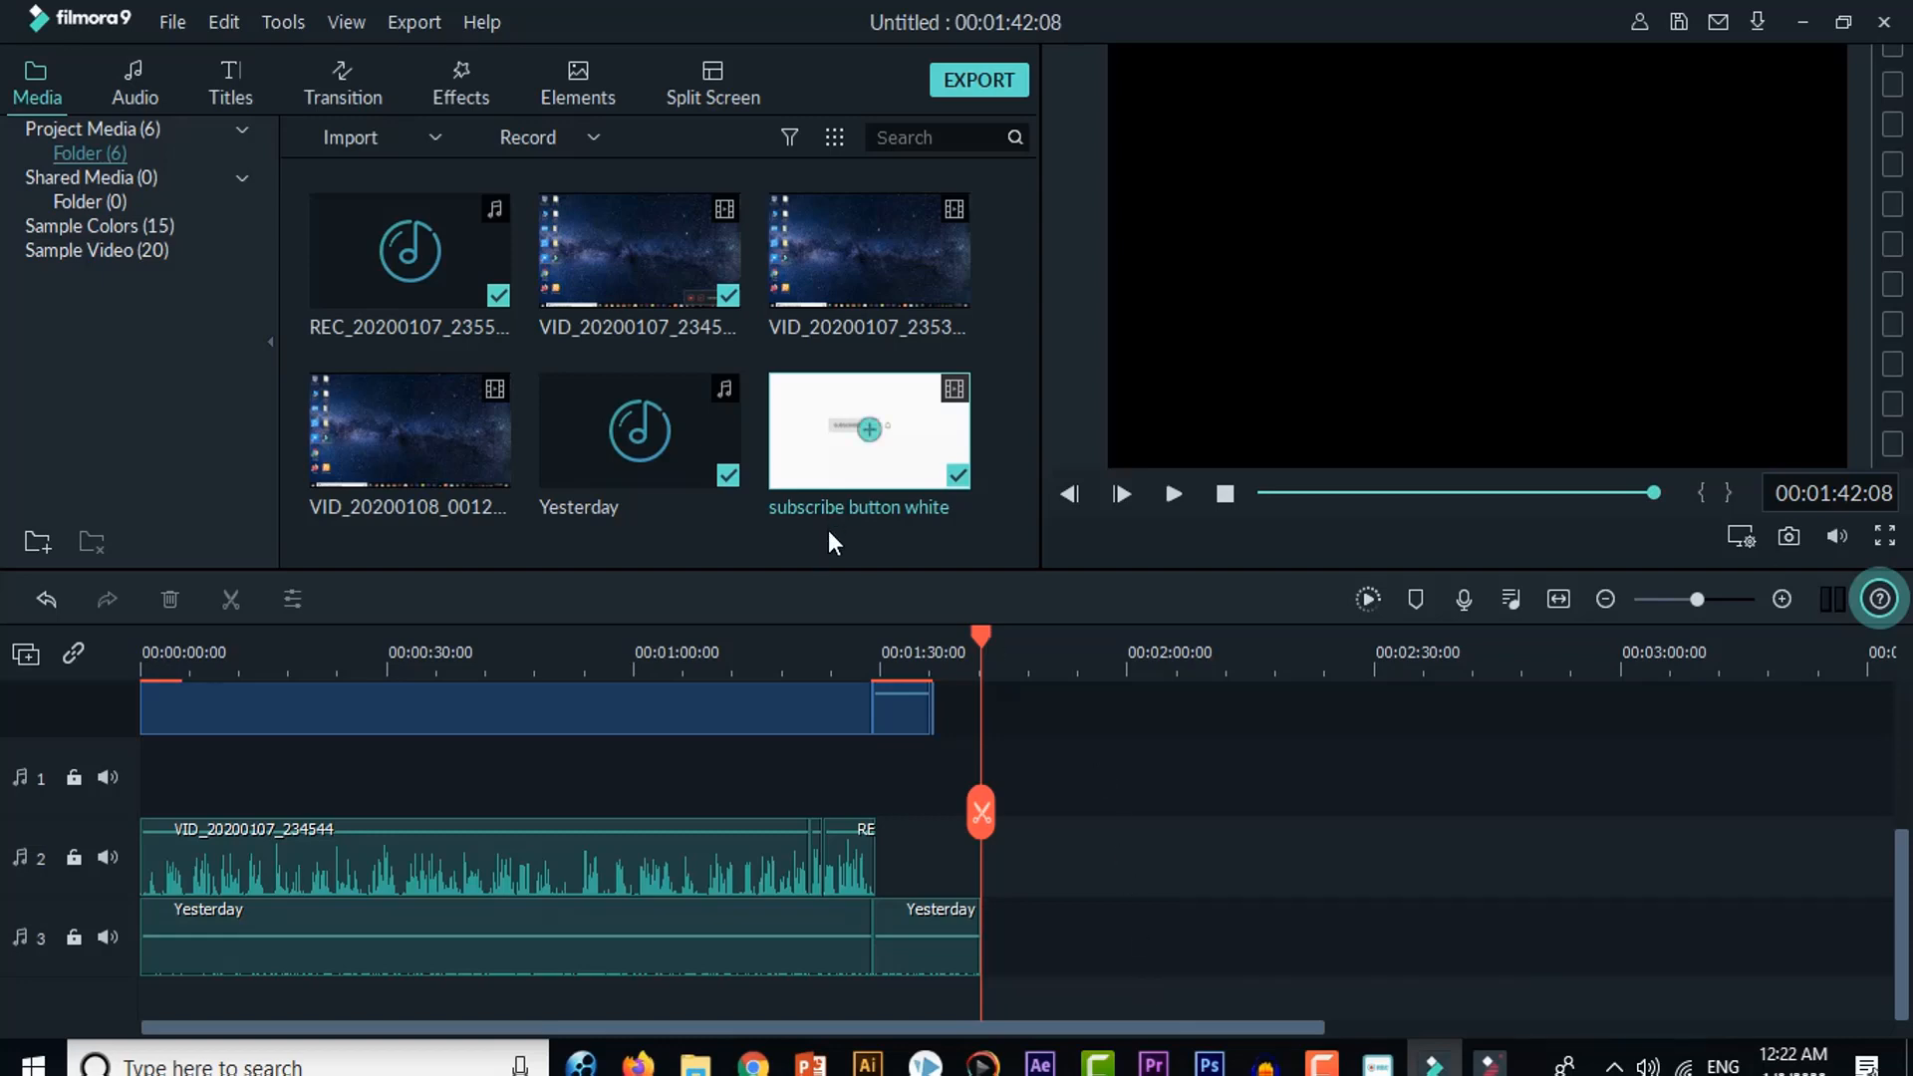
Step: Play the opening with the lower third, and the passage from just before the subscribe button clip, to check the finished edit
left_click_drag(966, 636, 20, 690)
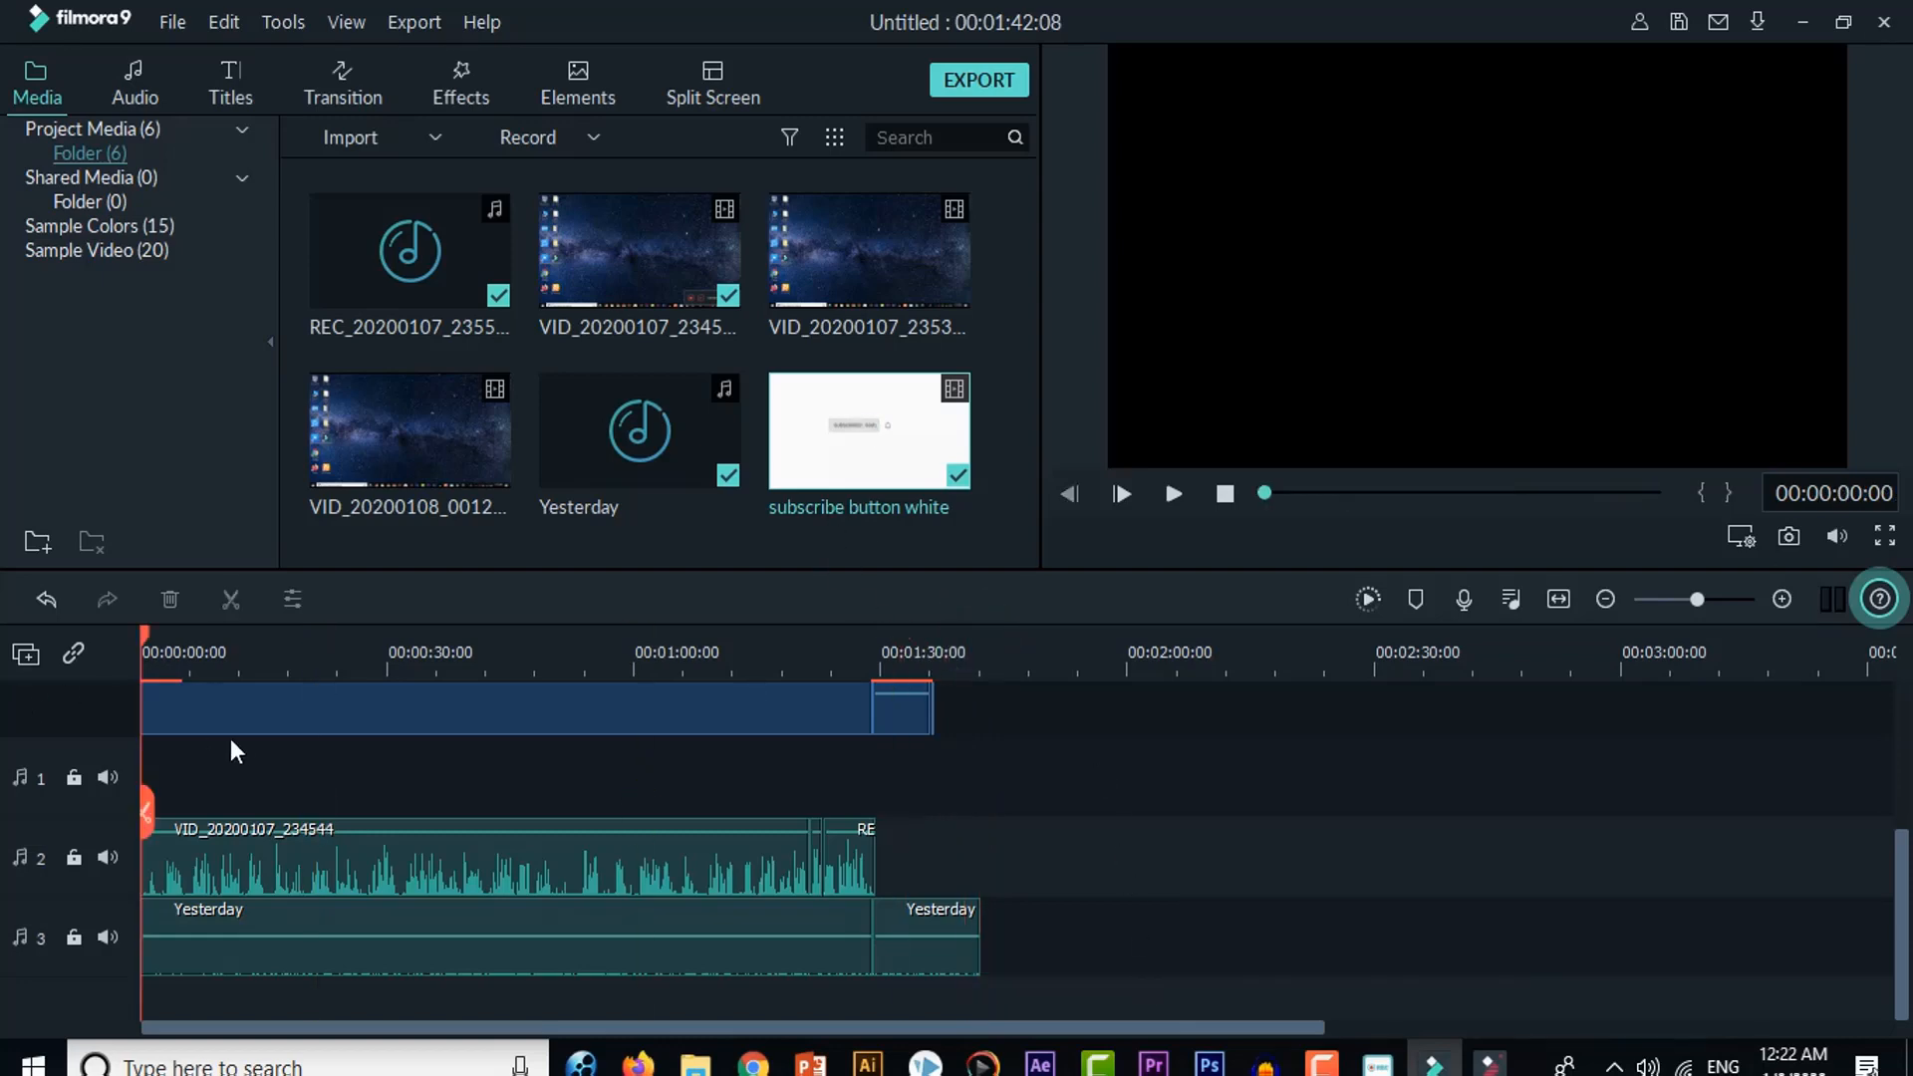
scroll(197, 763, "up", 3)
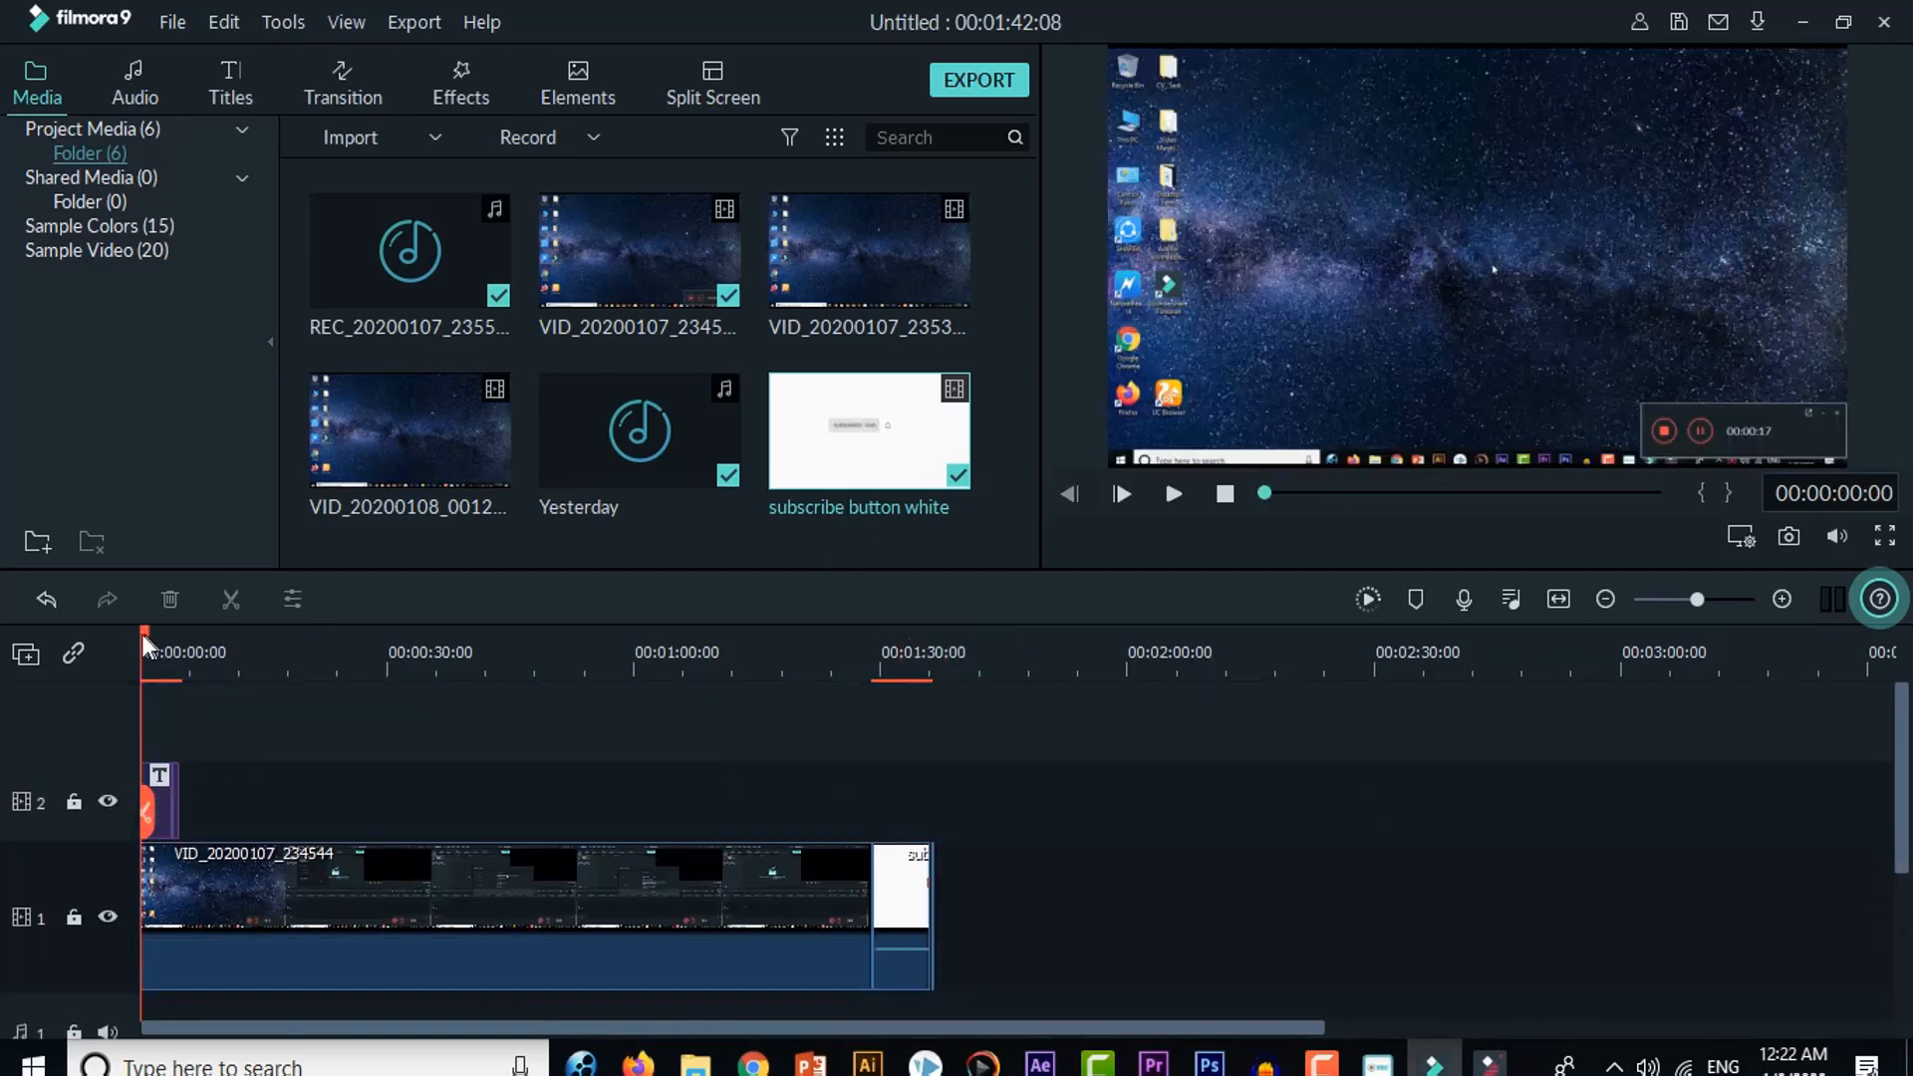
left_click(1176, 494)
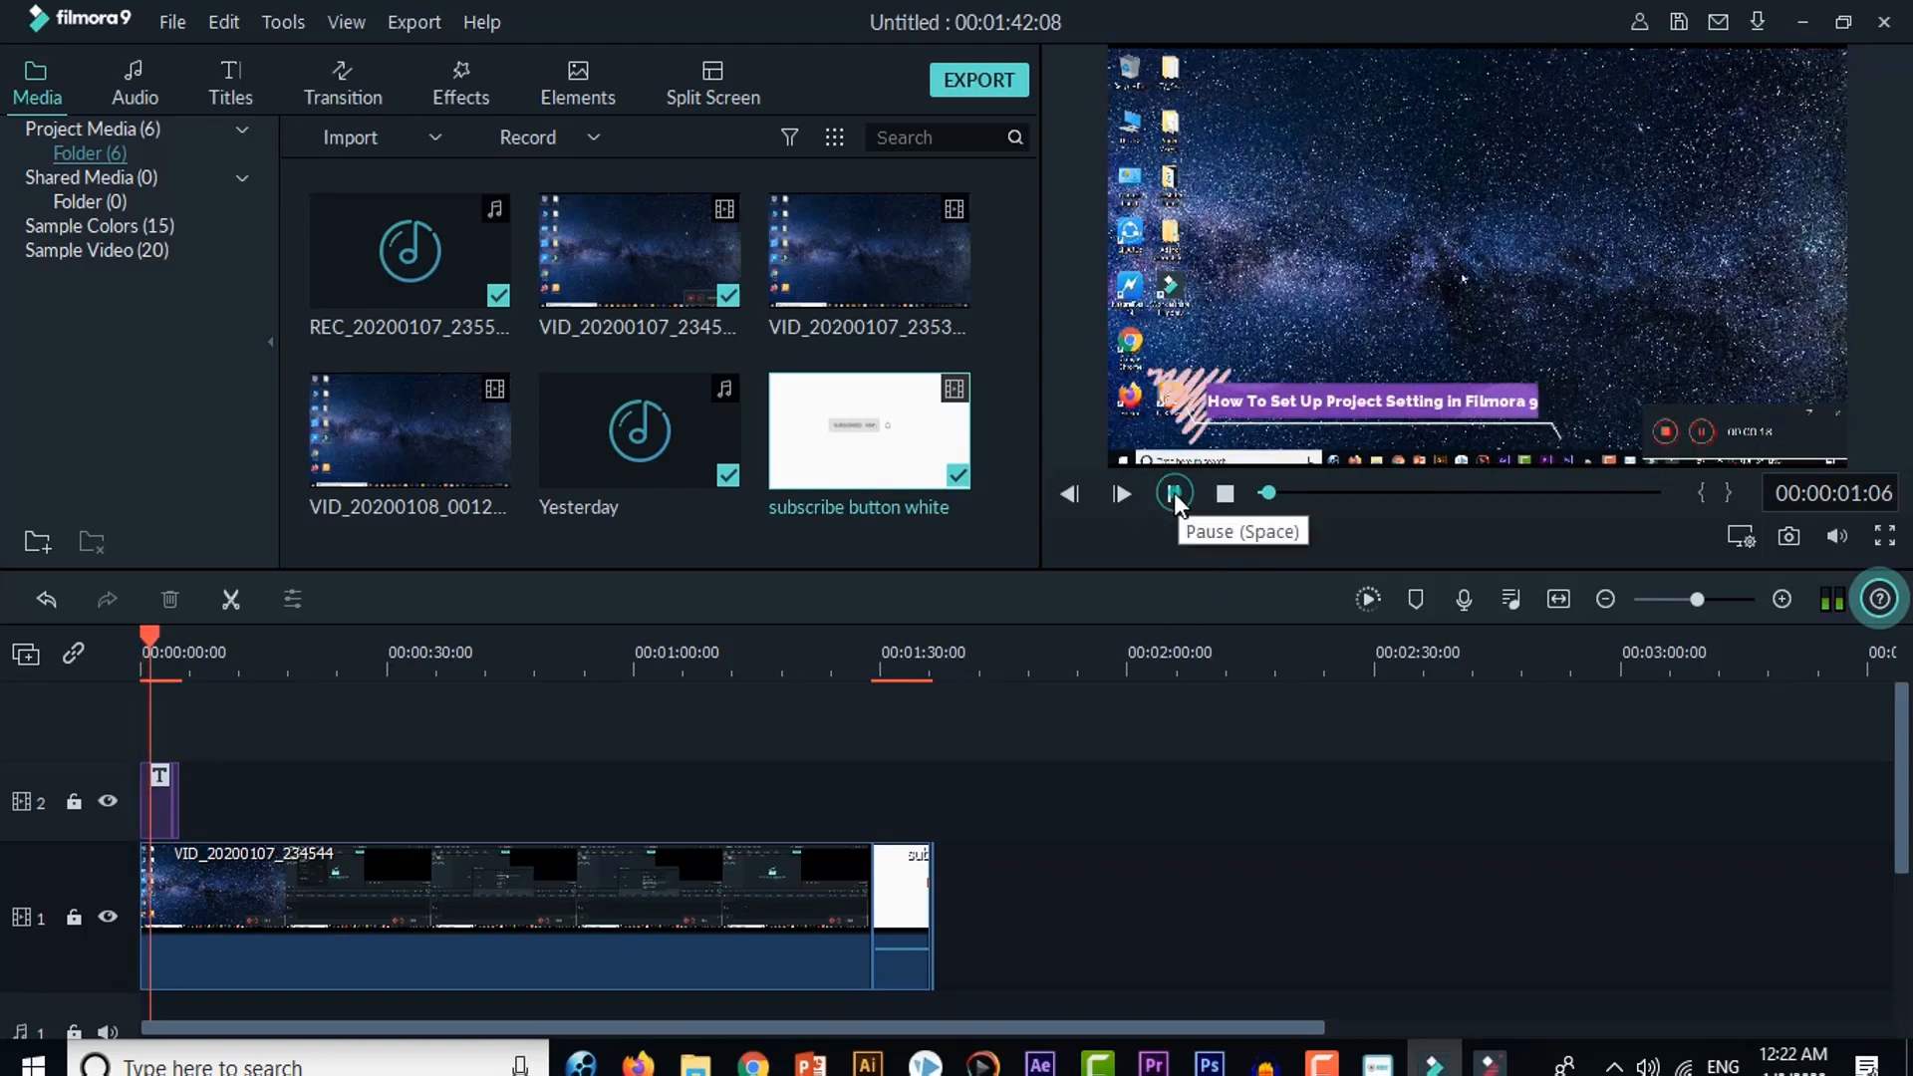
left_click(1174, 492)
left_click_drag(926, 809, 867, 809)
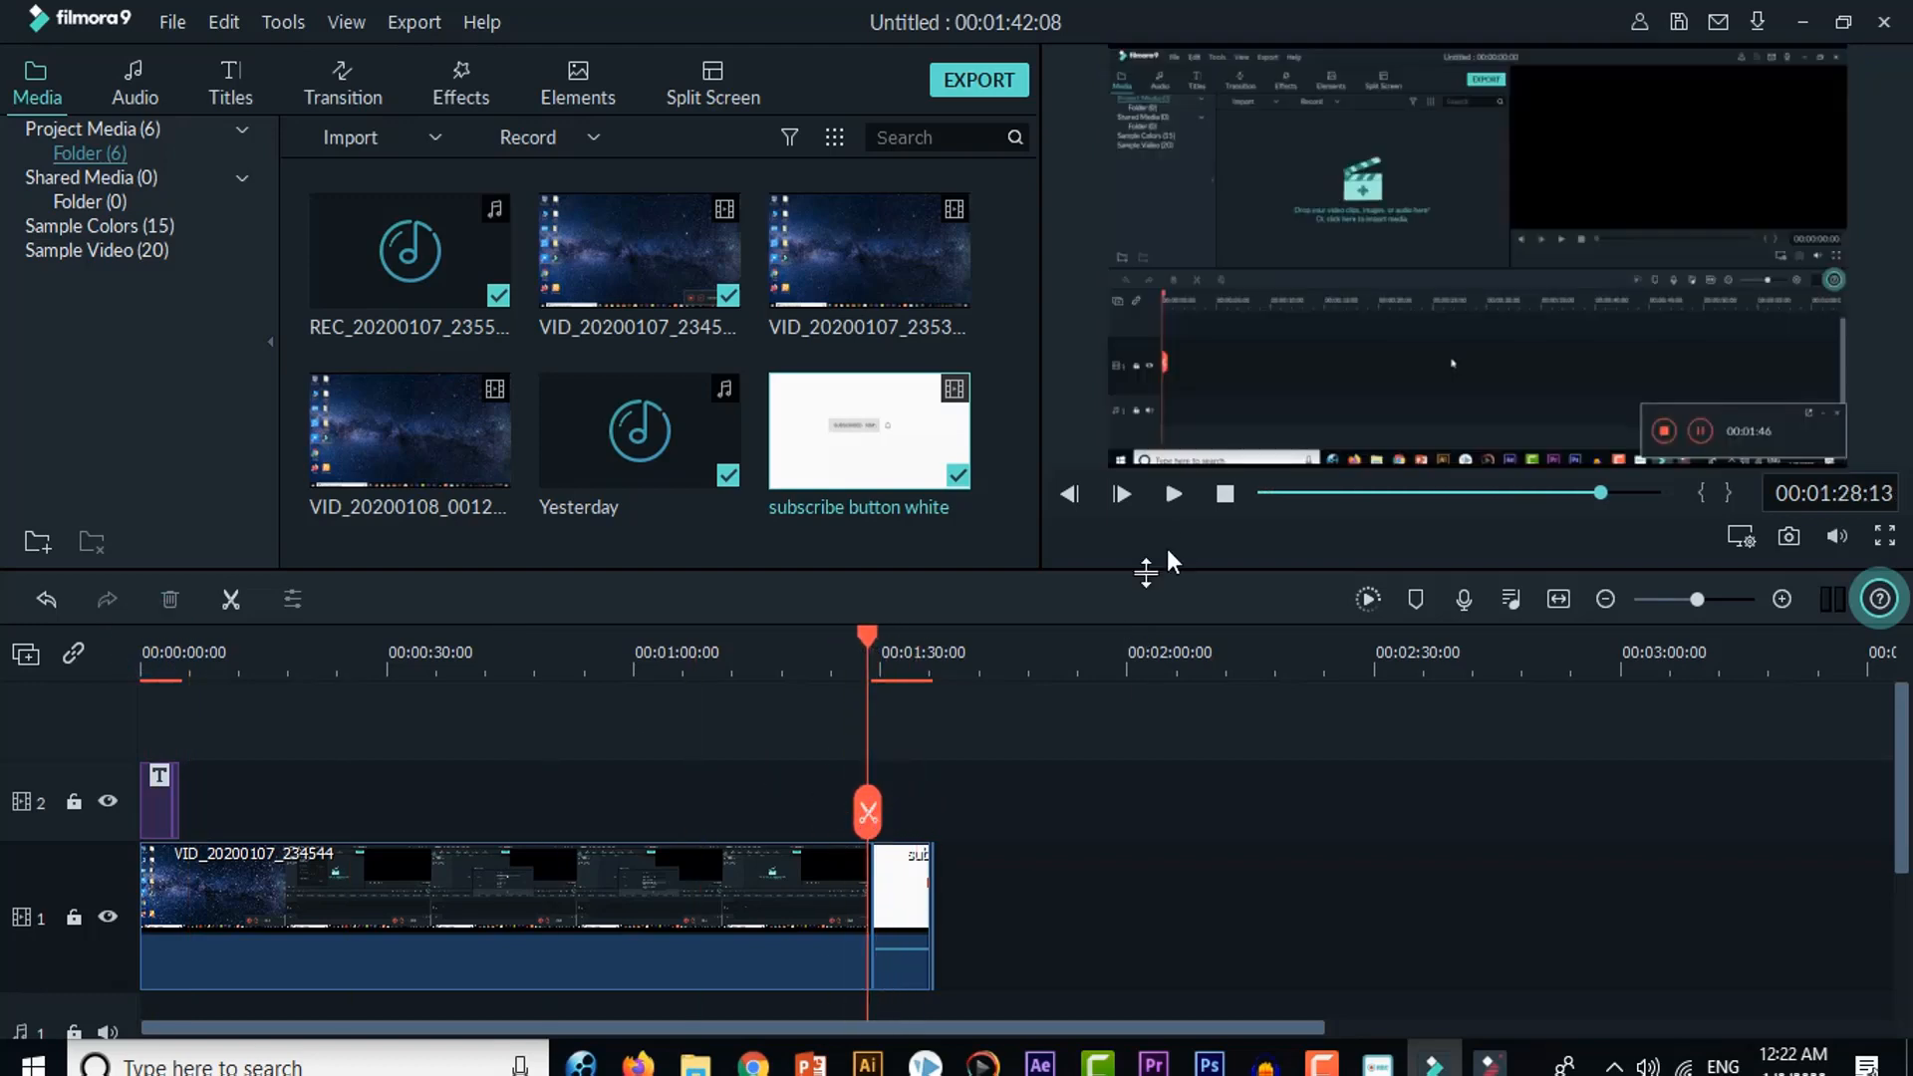
left_click(1170, 494)
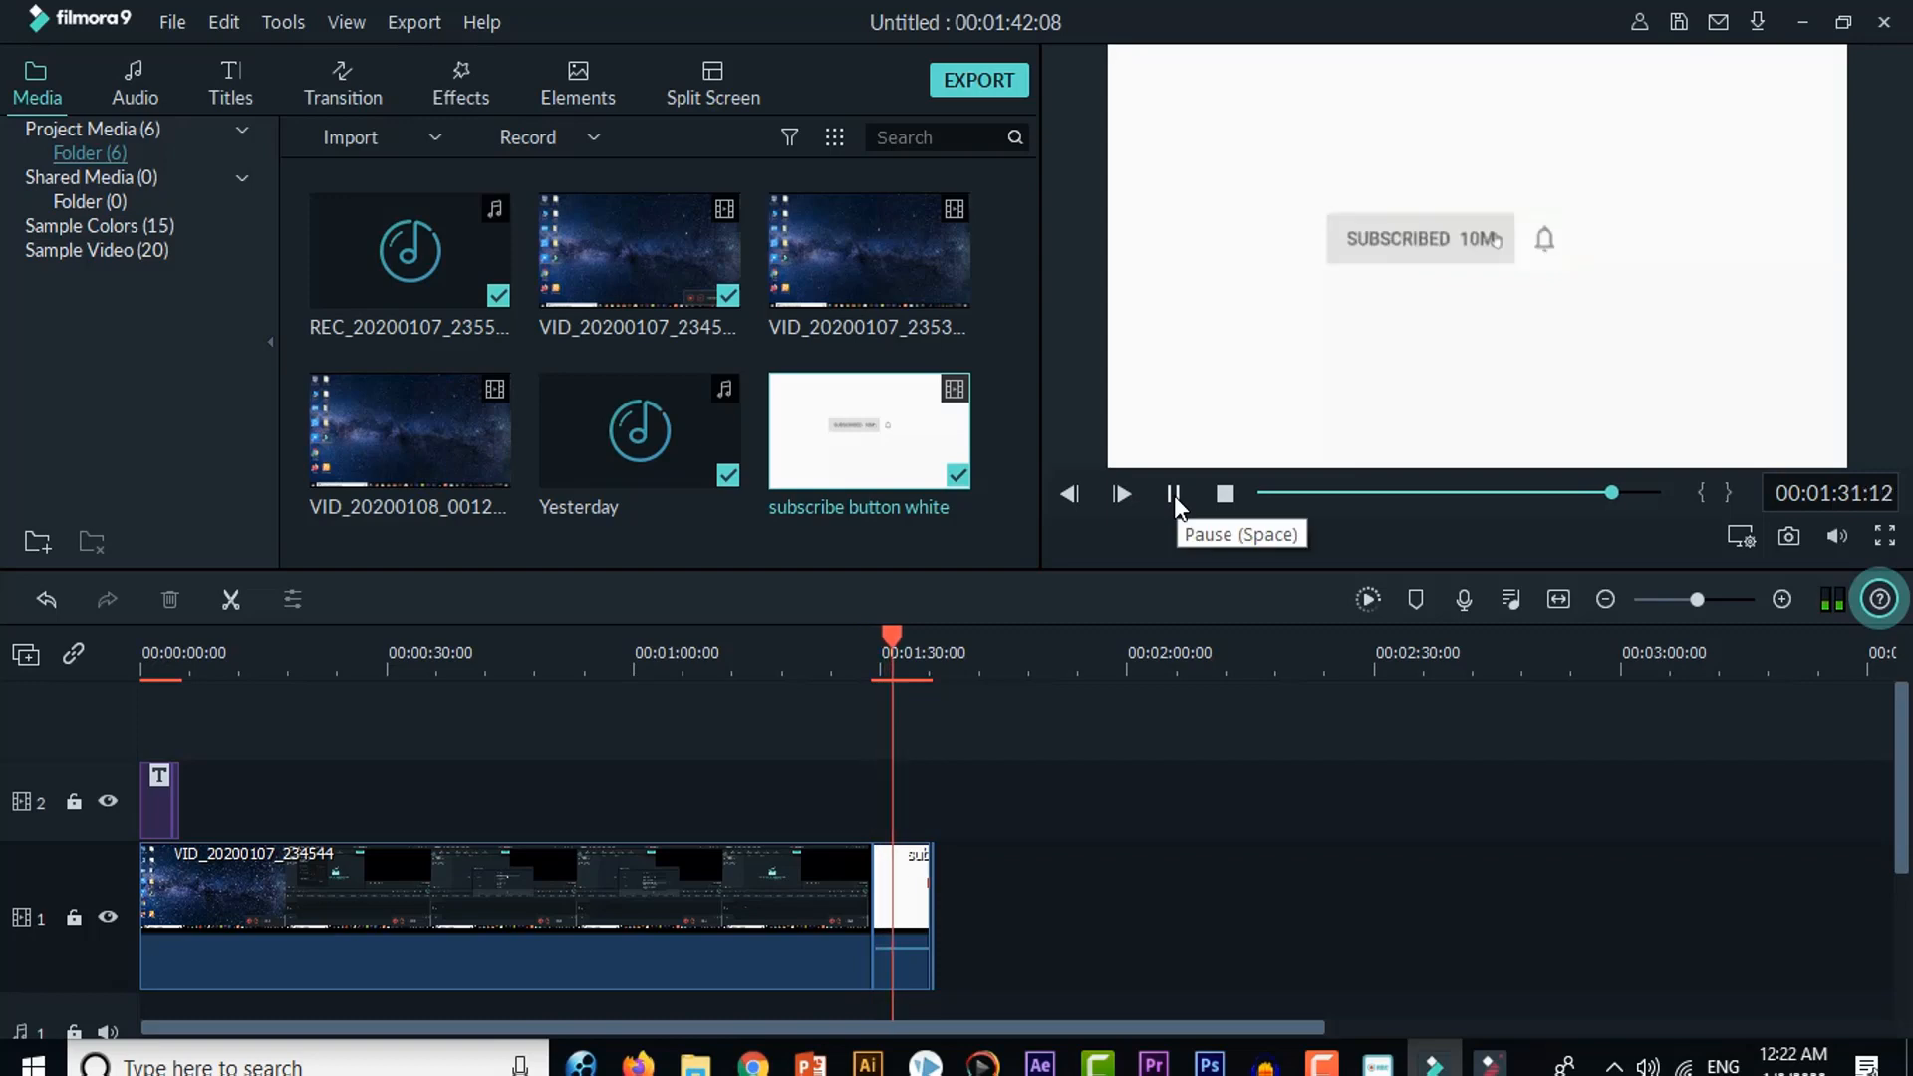
left_click(1174, 494)
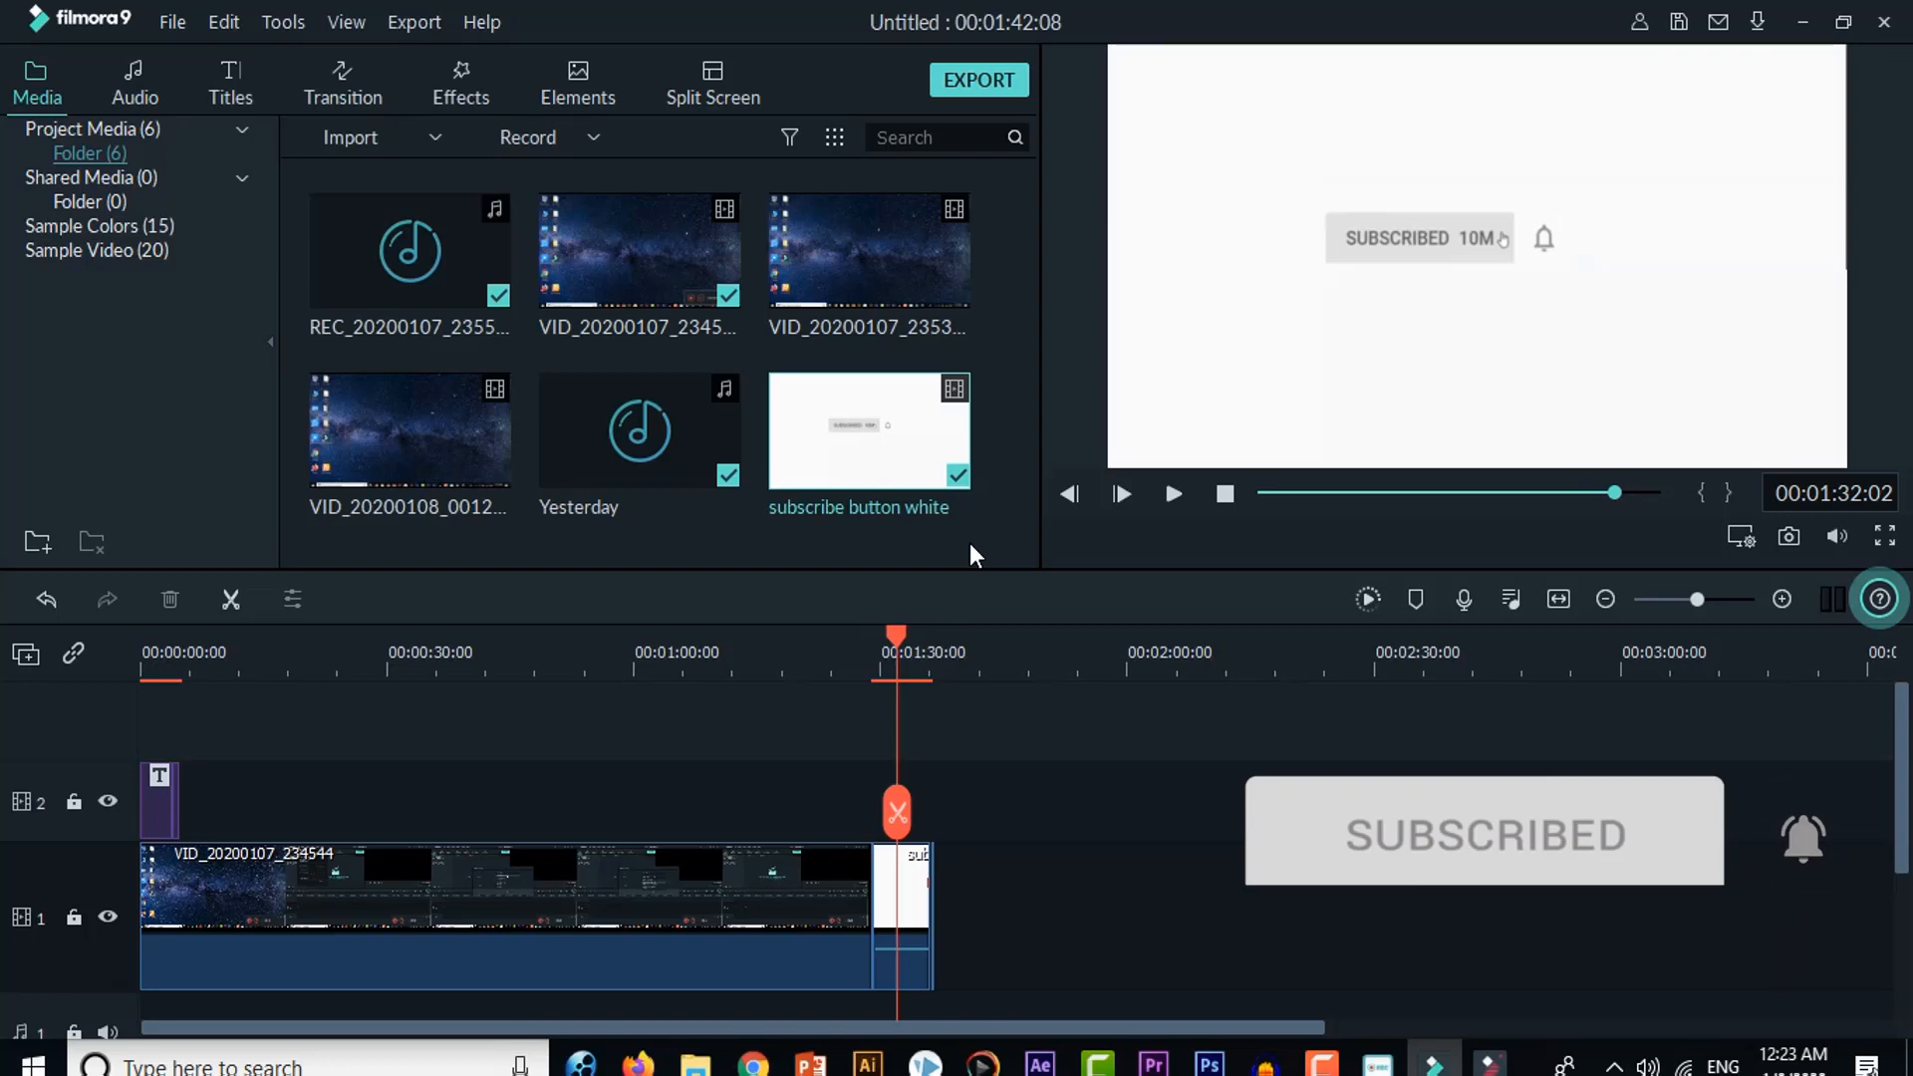
Step: Start exporting the project to the computer as an MP4, abort the export, and close the export window
left_click(972, 82)
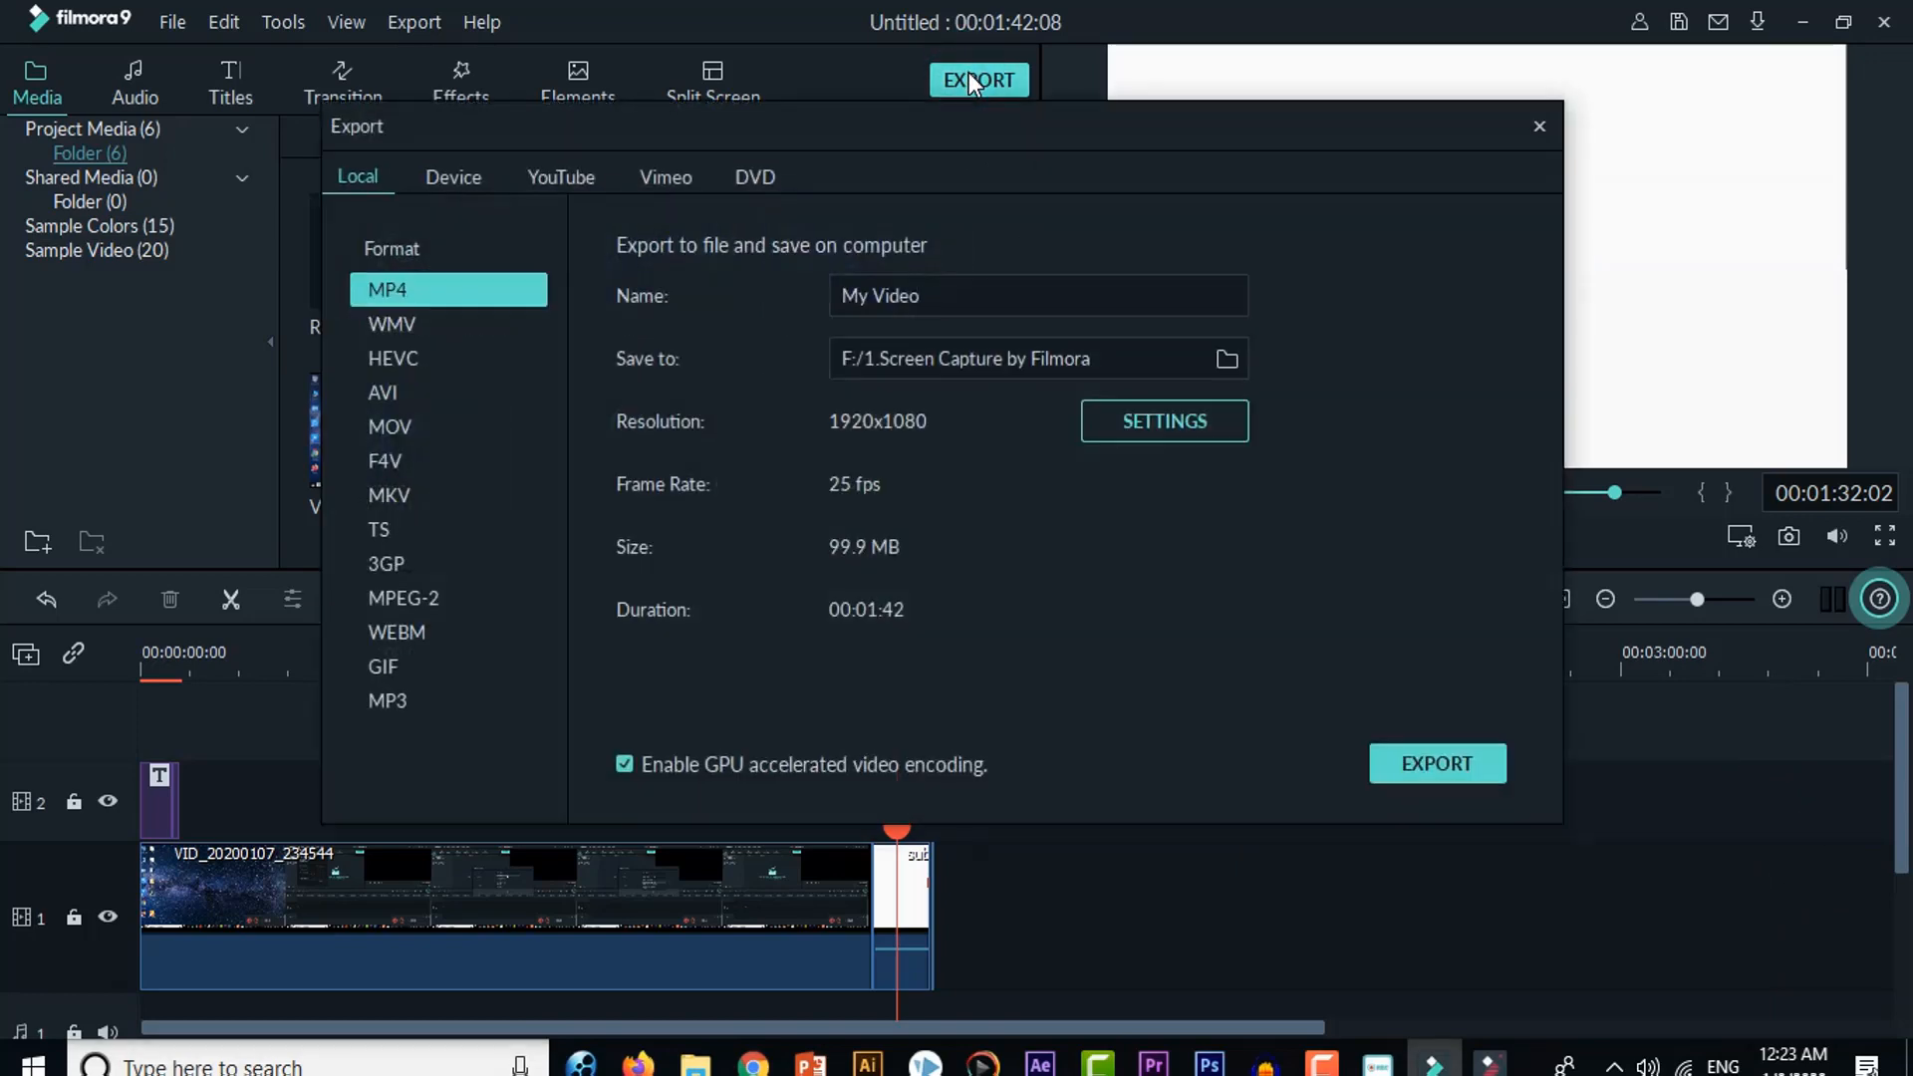
left_click(1416, 775)
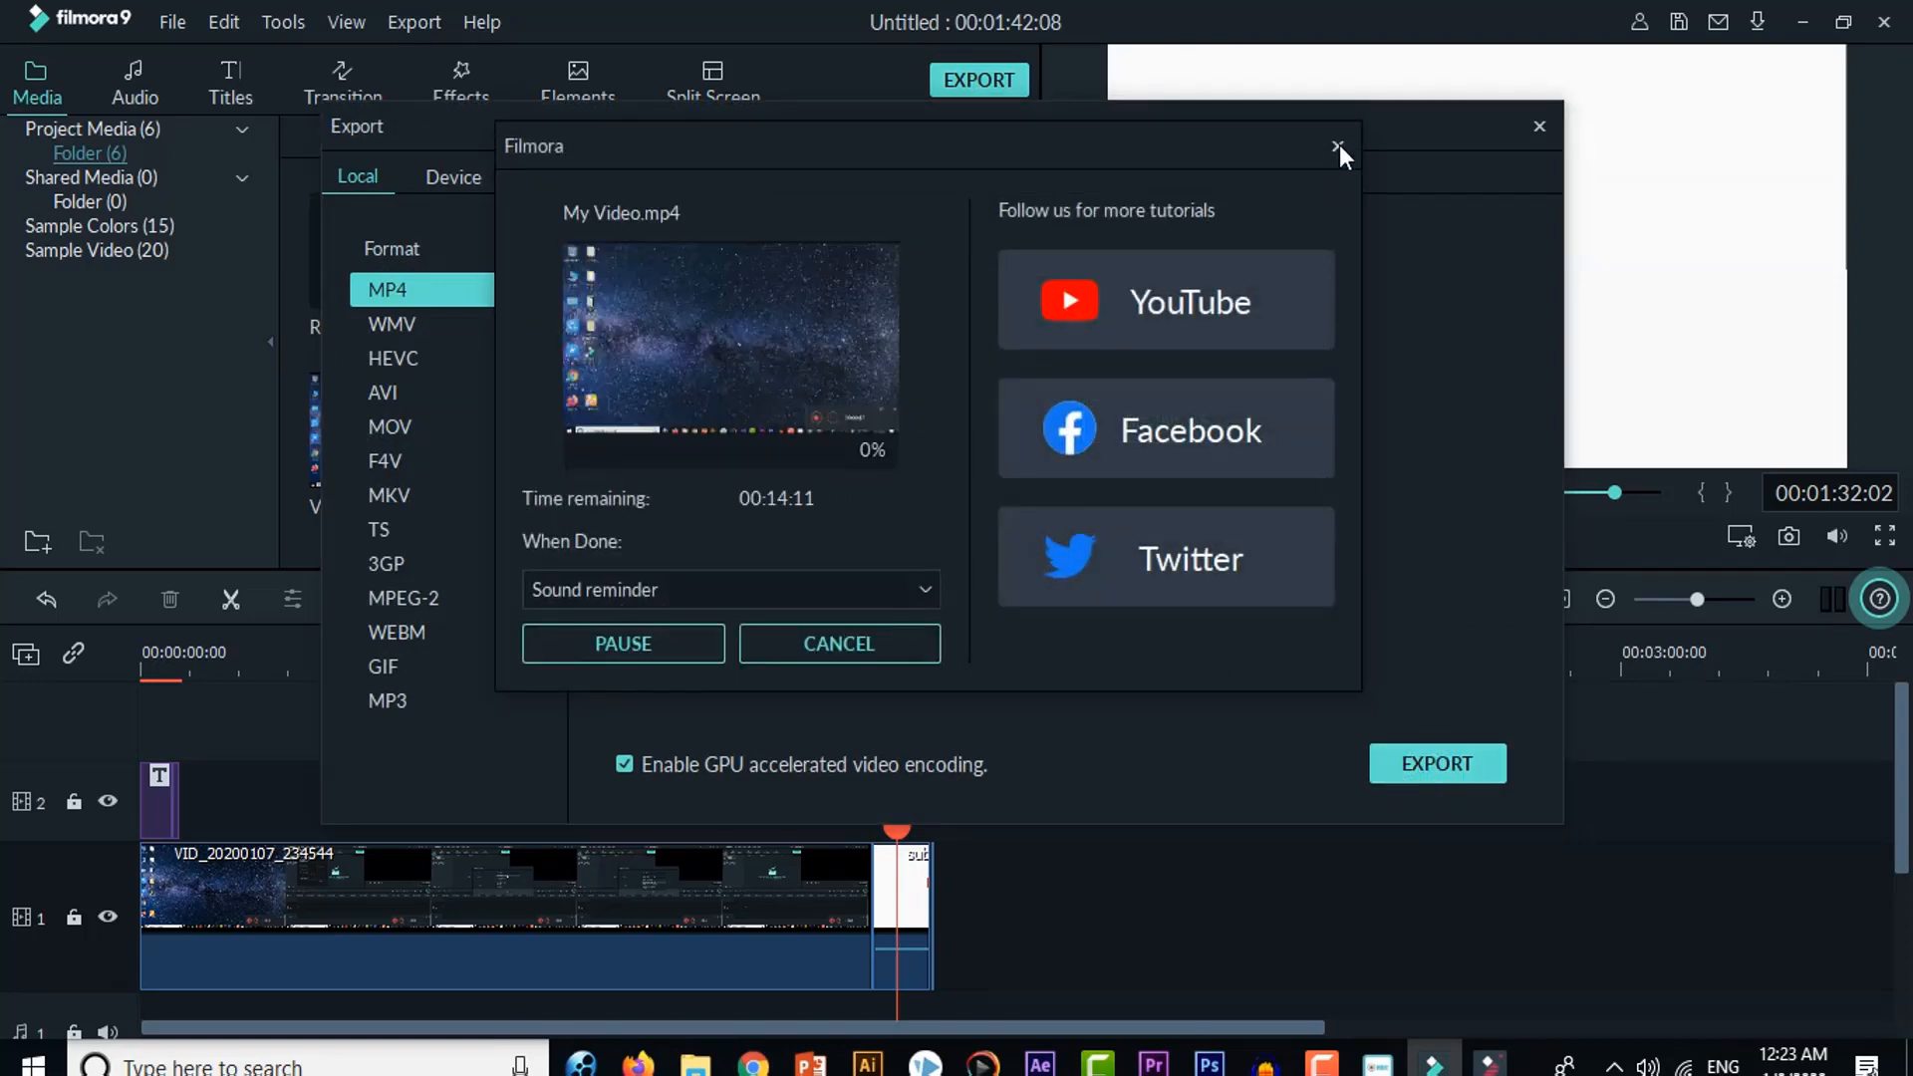
left_click(1340, 146)
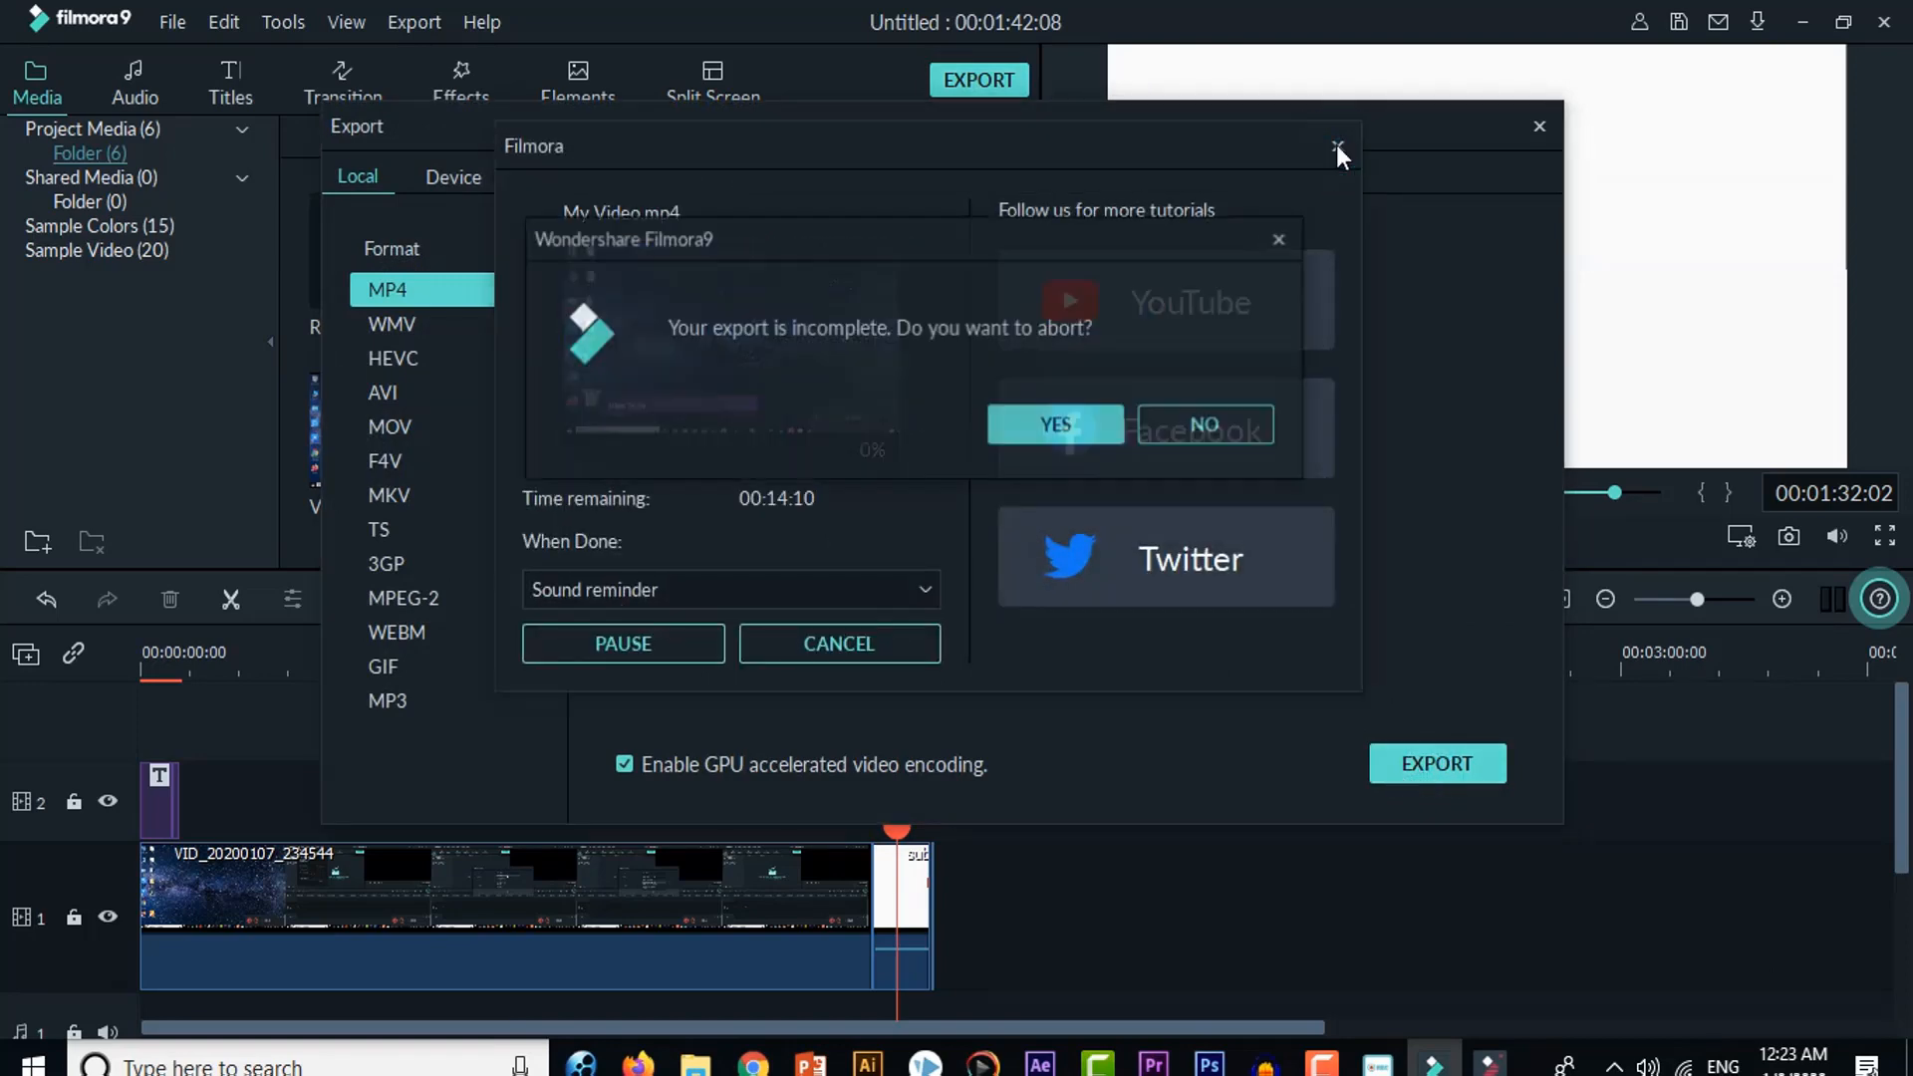
left_click(1079, 421)
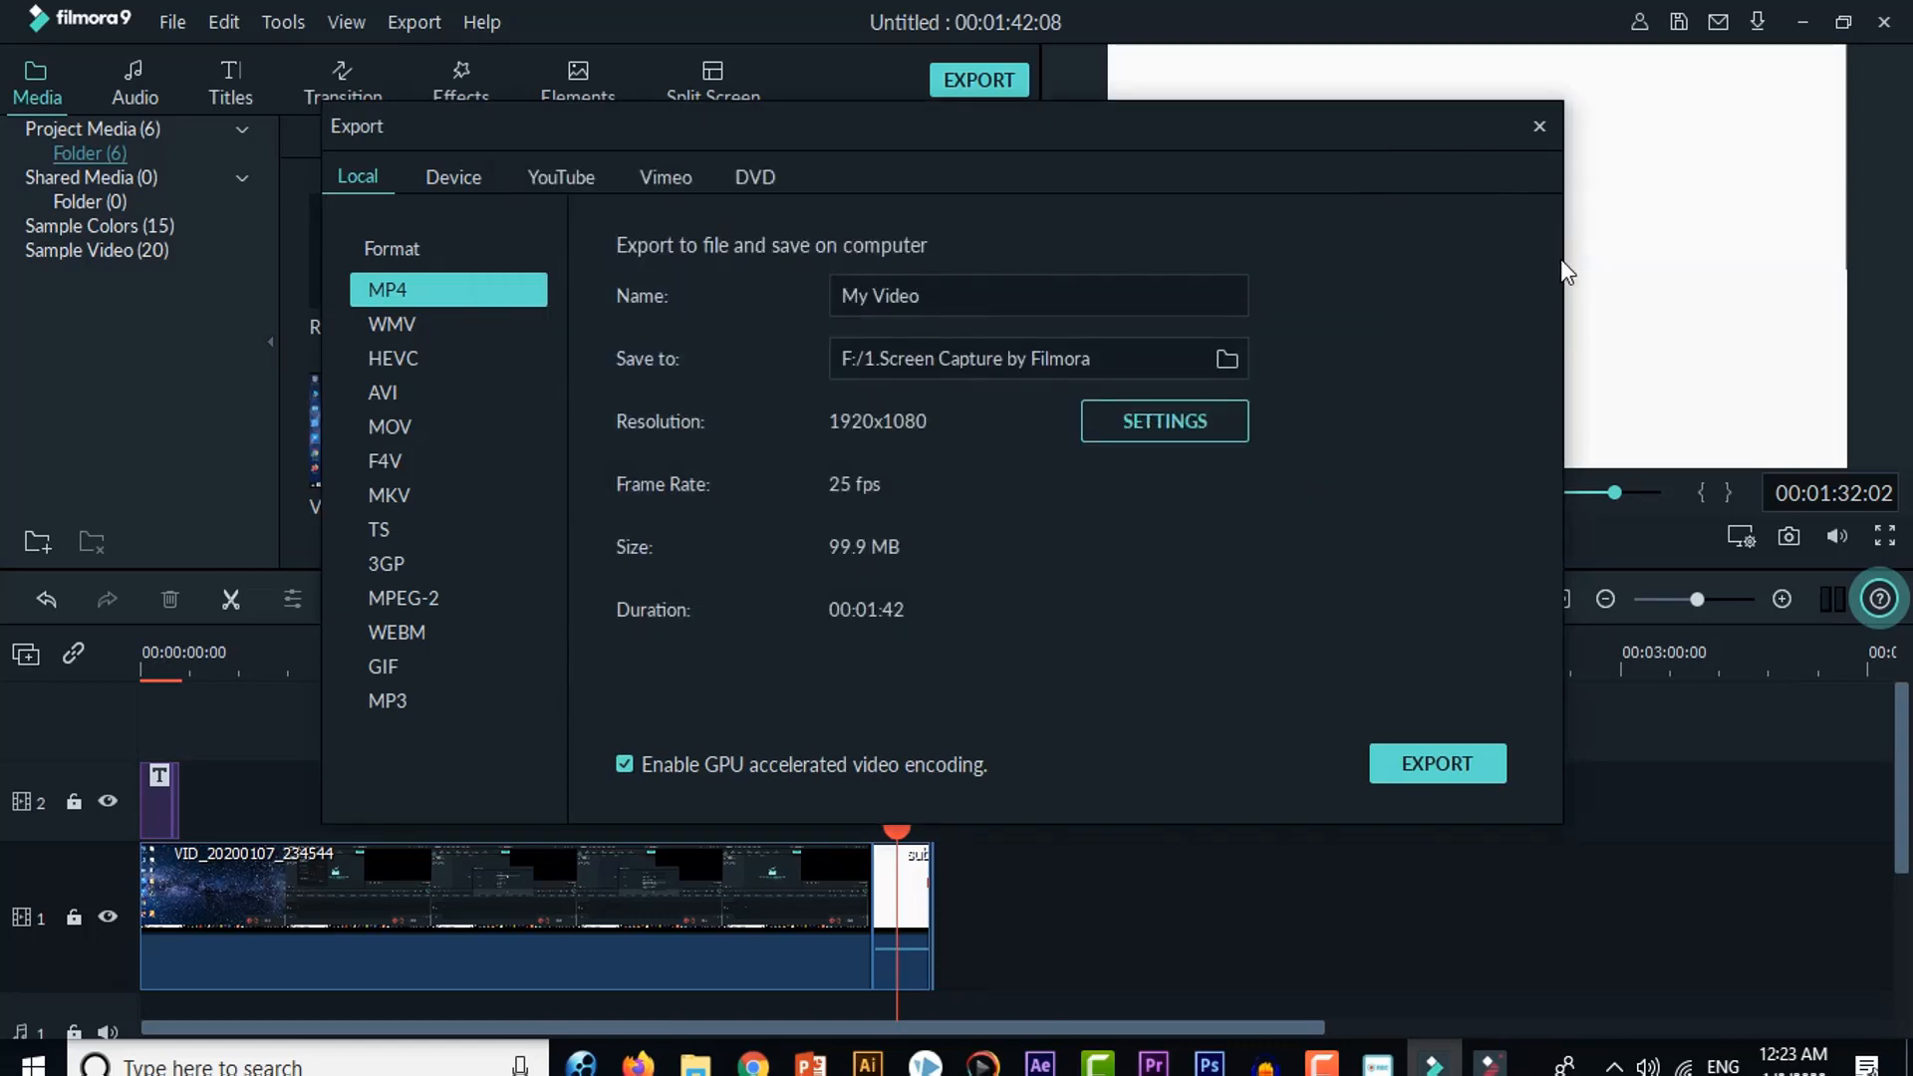
left_click(1528, 135)
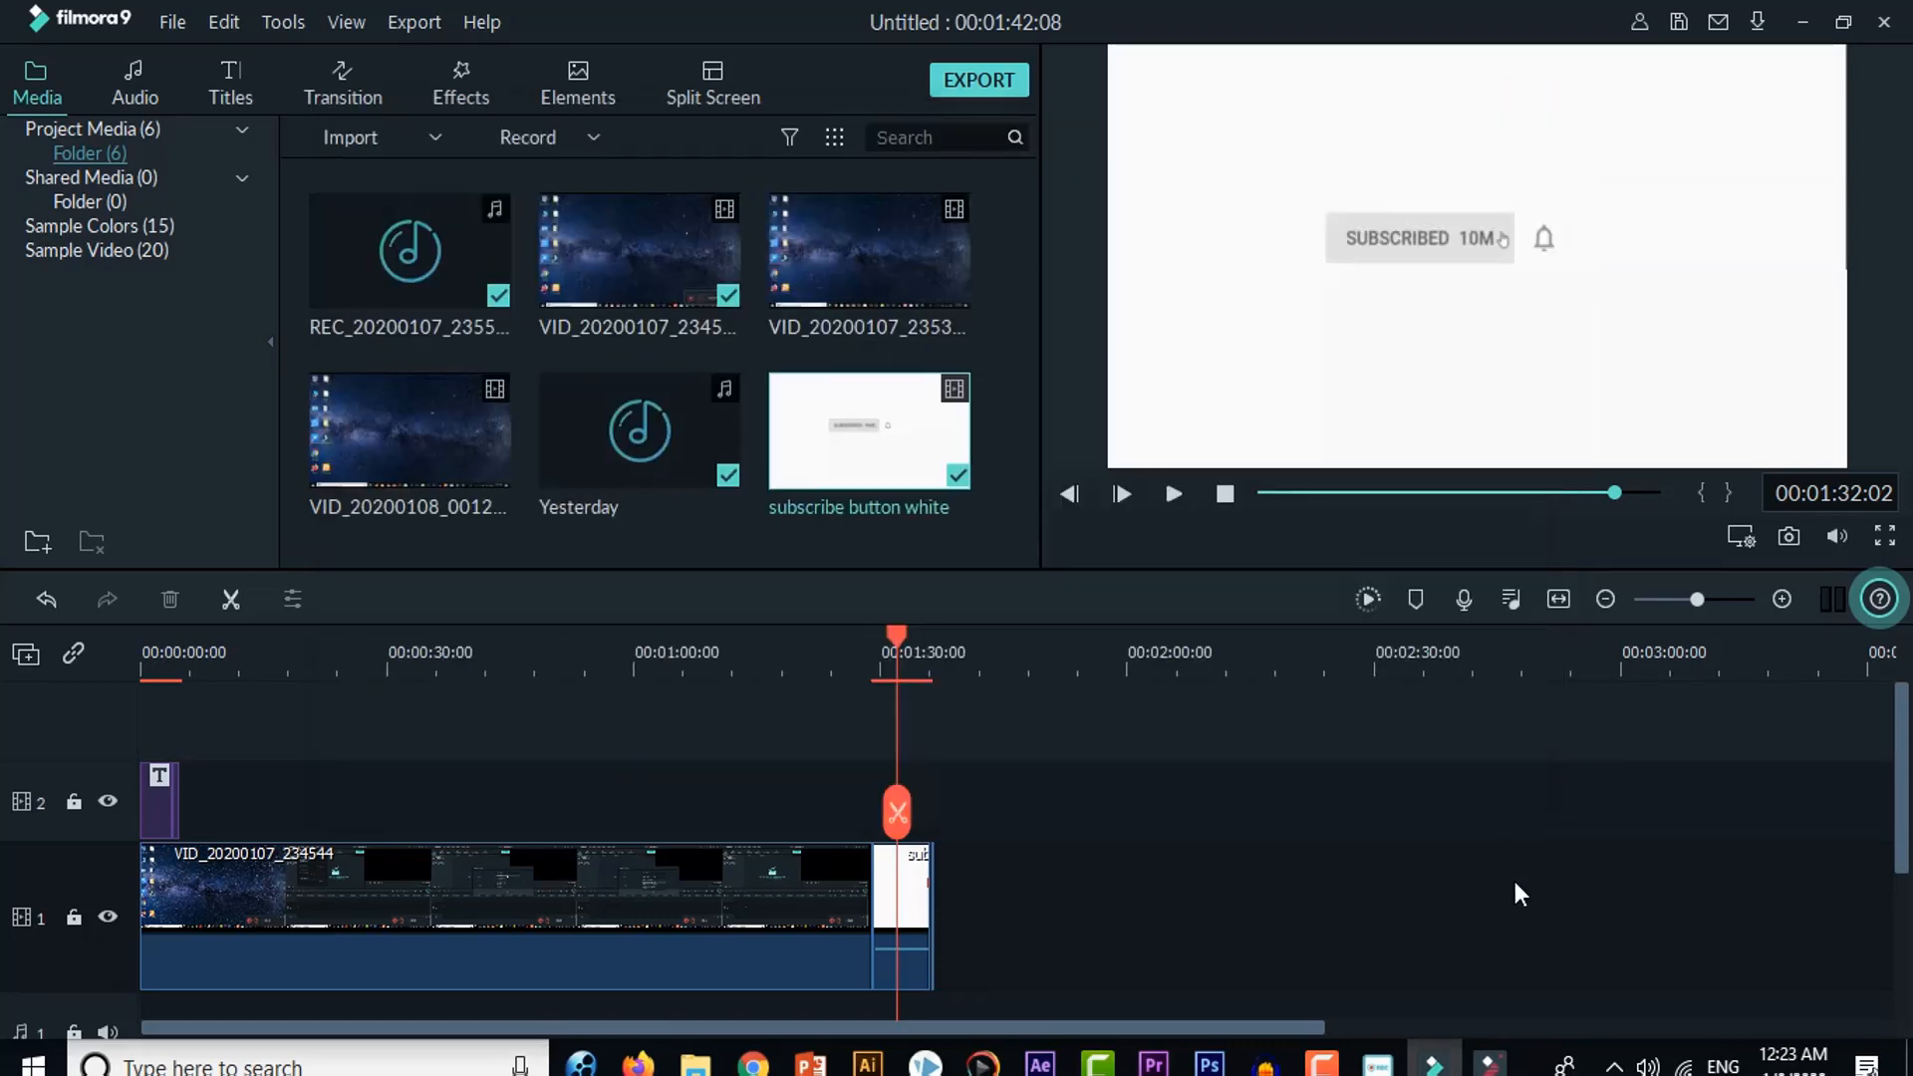